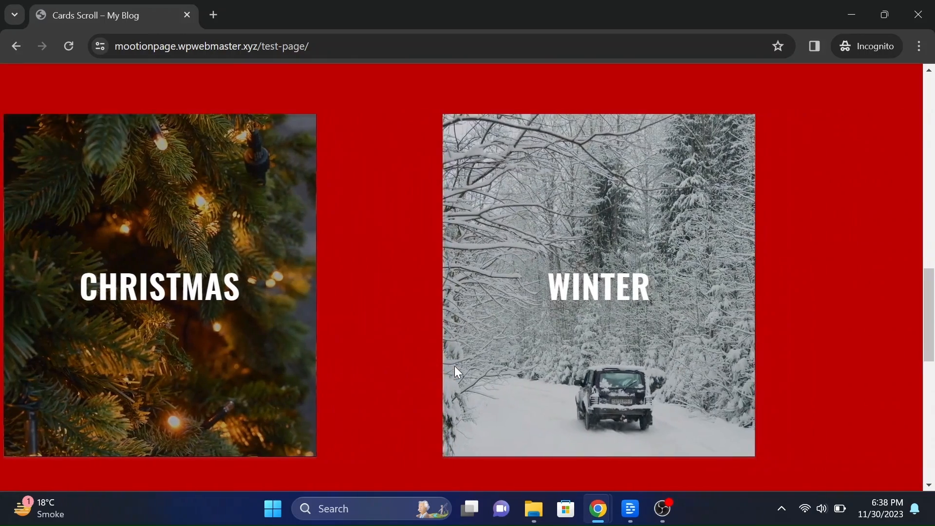
Examine the finished Cards Scroll demo page, watching how the seasonal cards and background colours change through the scrolling section
scroll(458, 371, "down", 5)
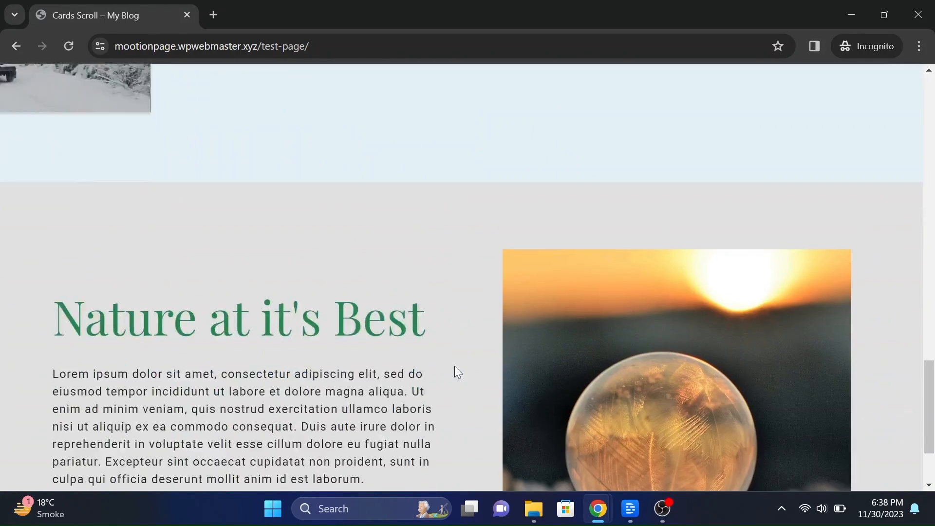
scroll(457, 371, "up", 2)
scroll(457, 372, "up", 6)
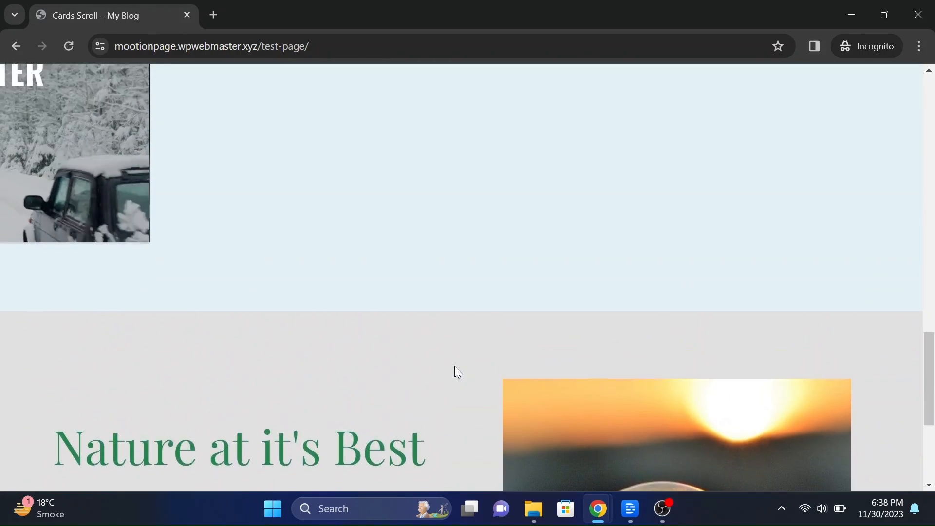
scroll(455, 372, "up", 4)
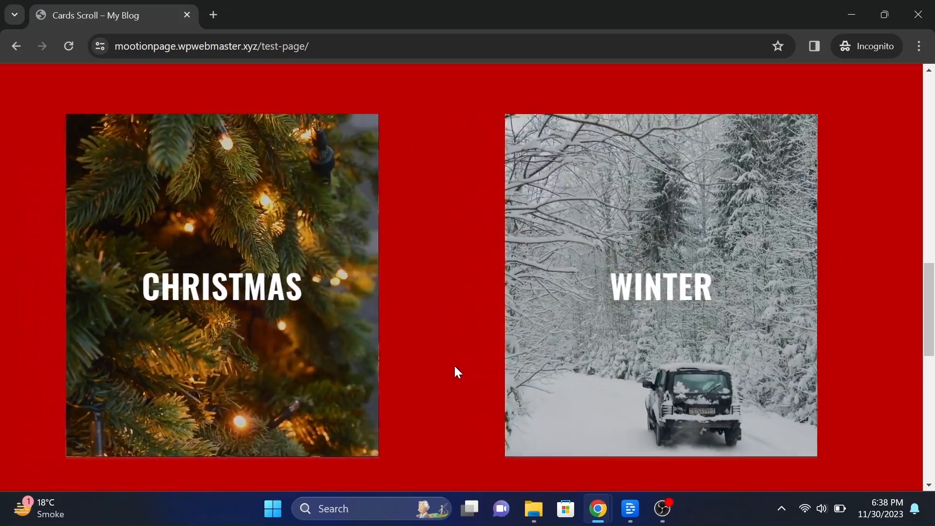
scroll(457, 371, "up", 5)
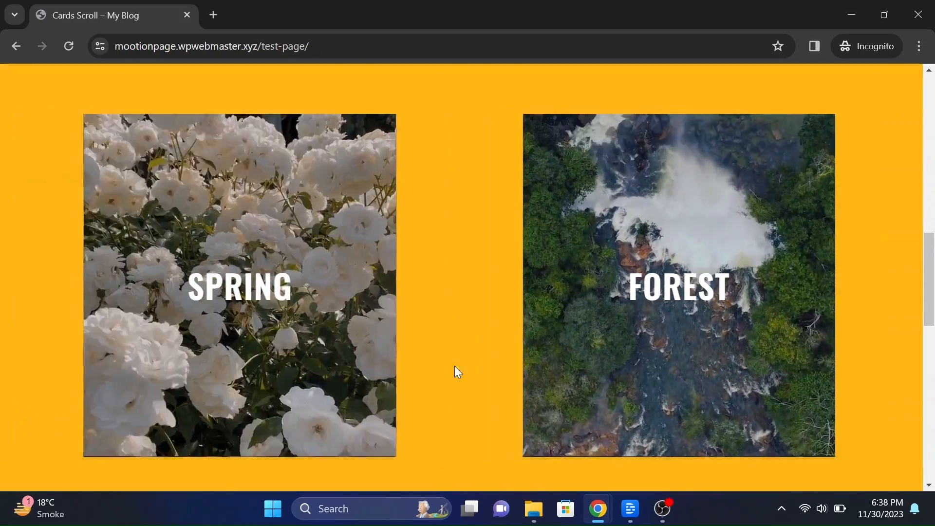
scroll(457, 371, "up", 5)
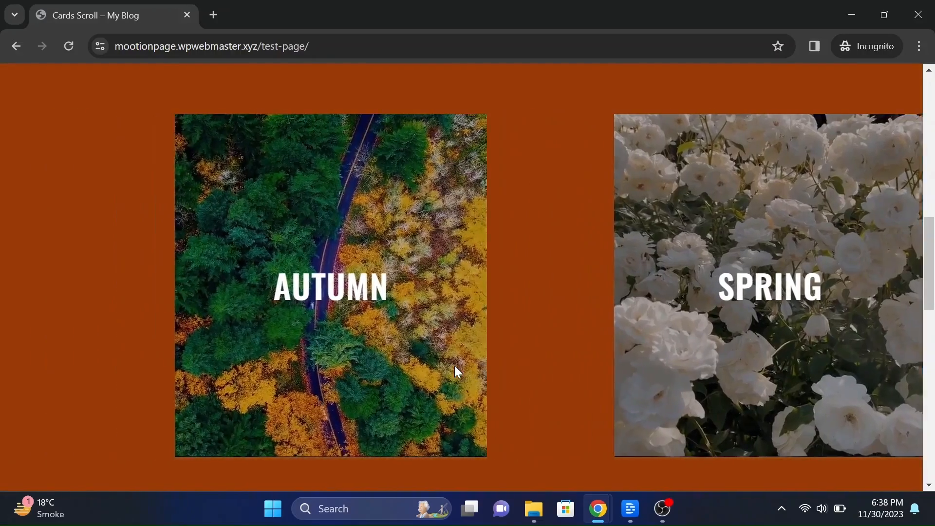
scroll(456, 371, "up", 5)
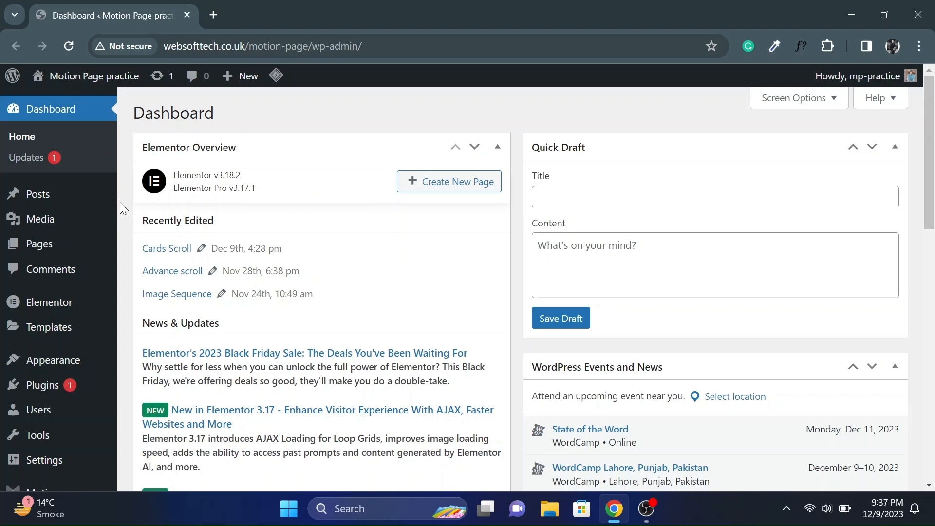
Create a new WordPress page in a separate browser tab and title it "Cards Scroll"
mouse_move(46, 245)
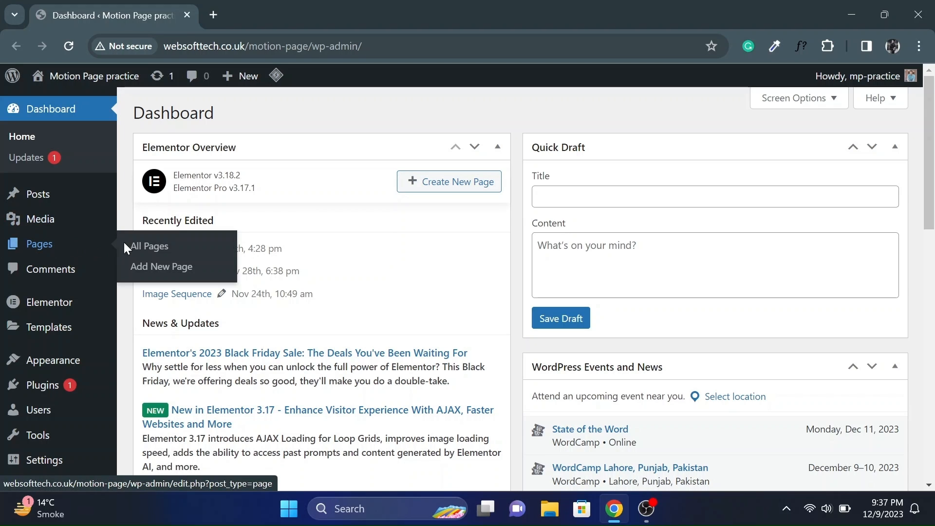
middle_click(139, 269)
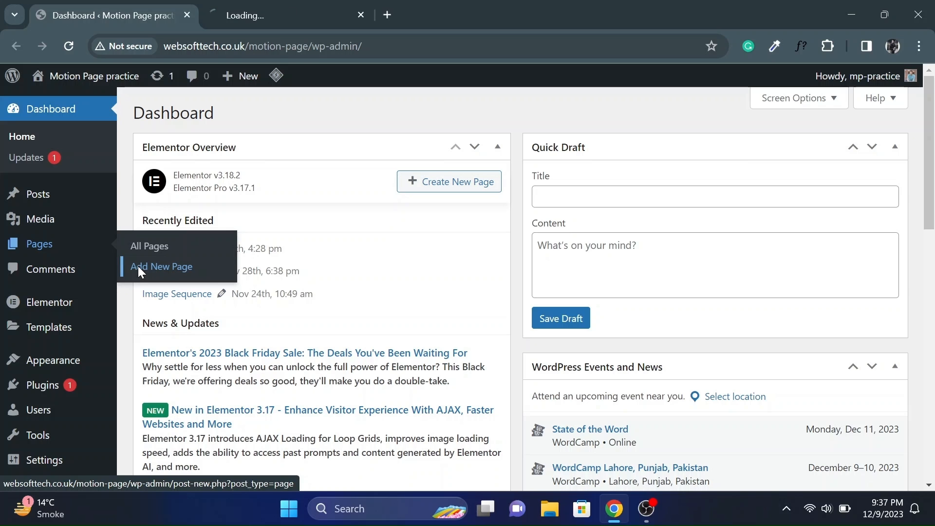
left_click(271, 3)
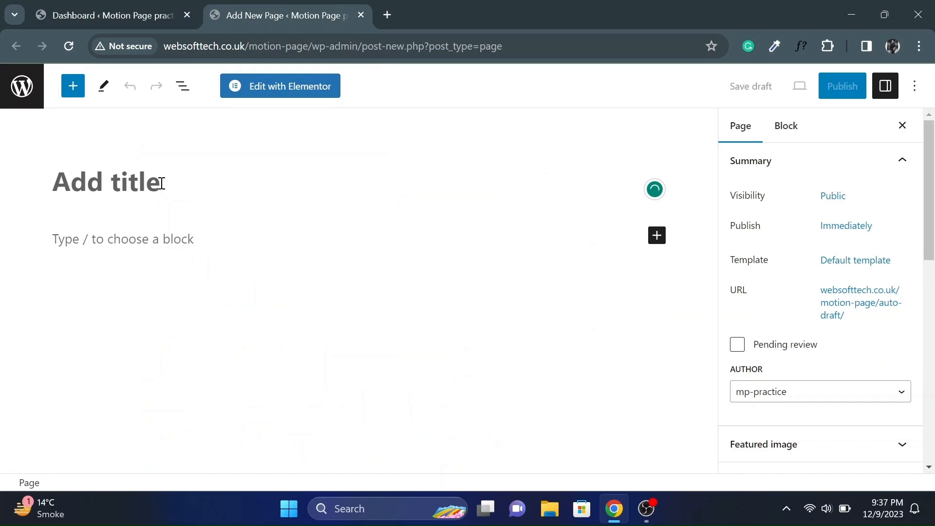
left_click(162, 183)
type("Cards")
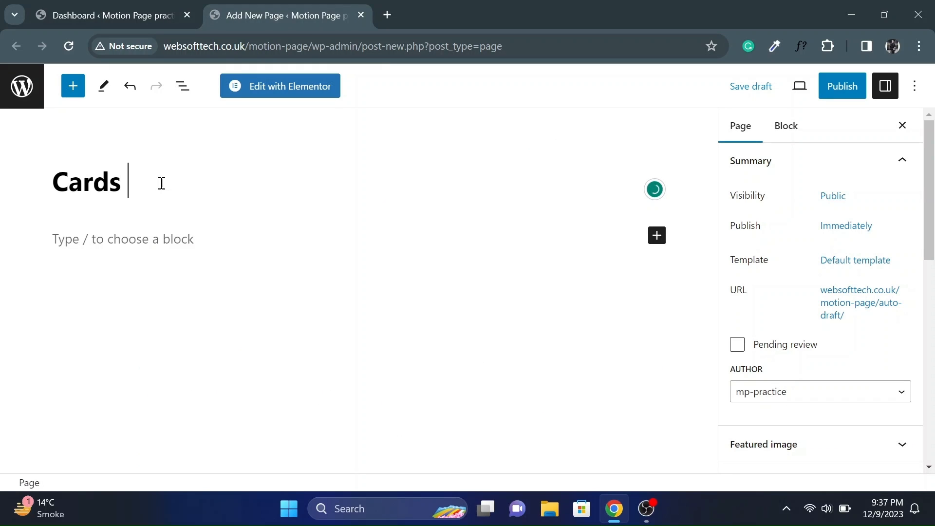
type(" Scroll")
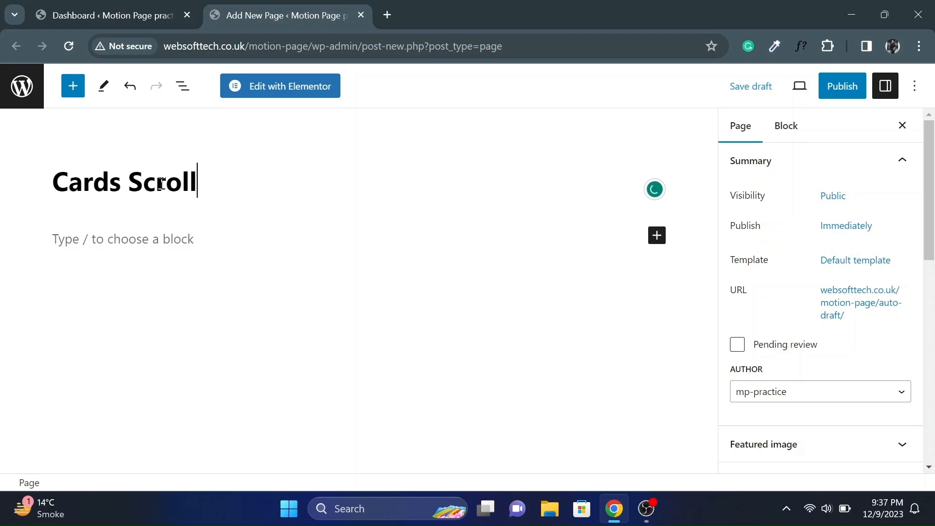
Set the page's template to Elementor Canvas
left_click(869, 271)
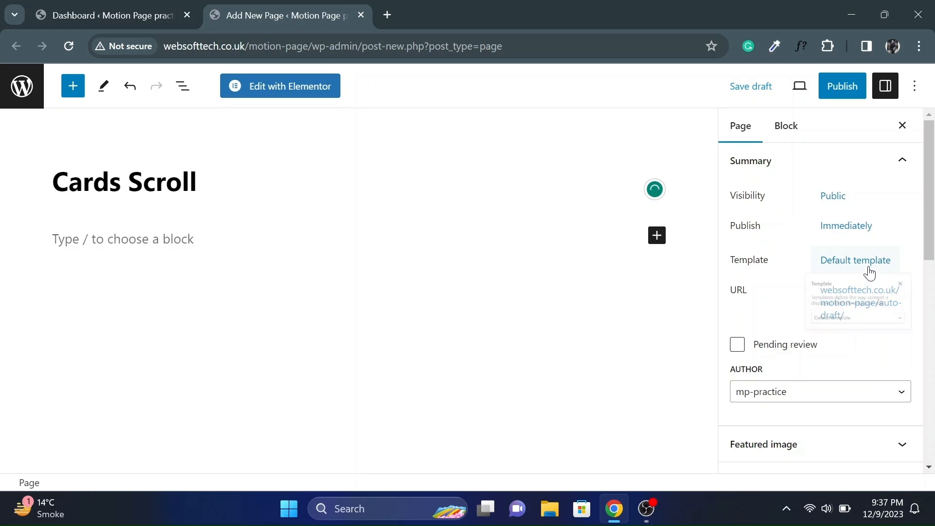
left_click(774, 377)
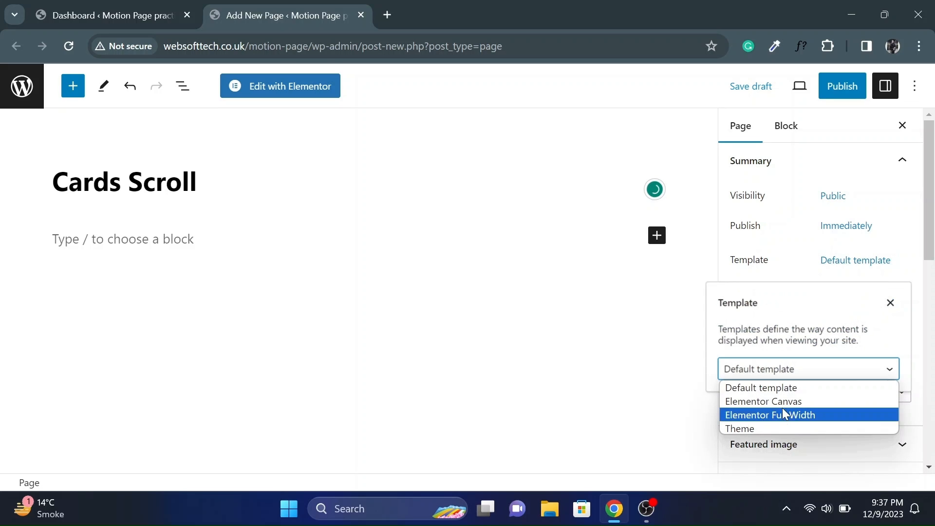
left_click(785, 403)
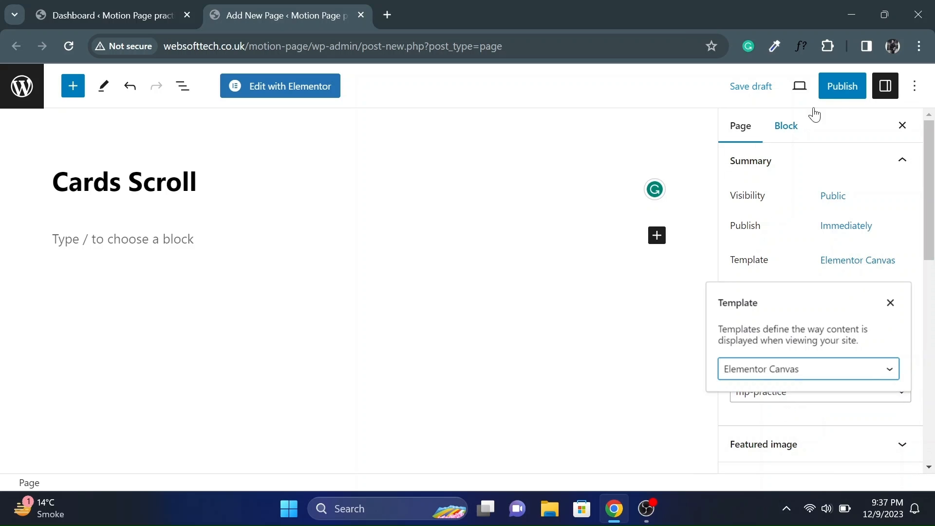
Publish the Cards Scroll page and open it for editing in Elementor with the Navigator closed
left_click(839, 91)
left_click(804, 90)
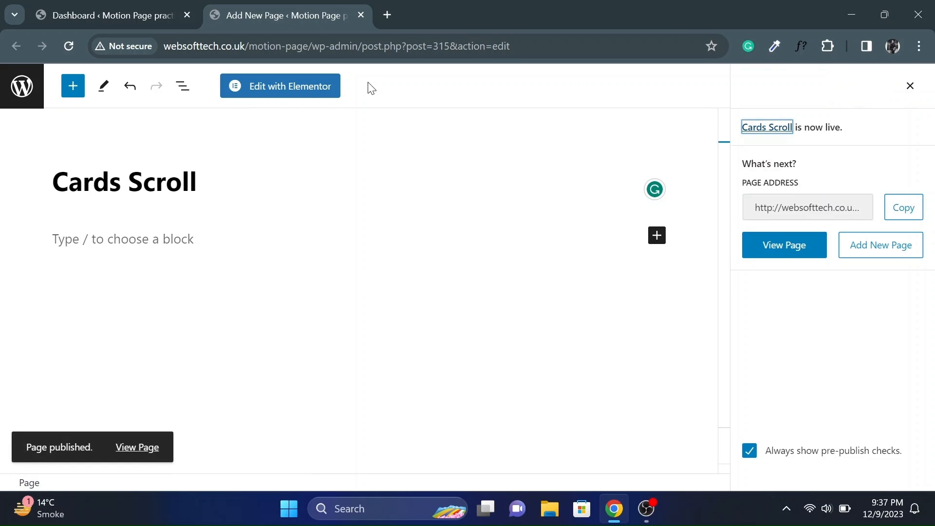
left_click(315, 92)
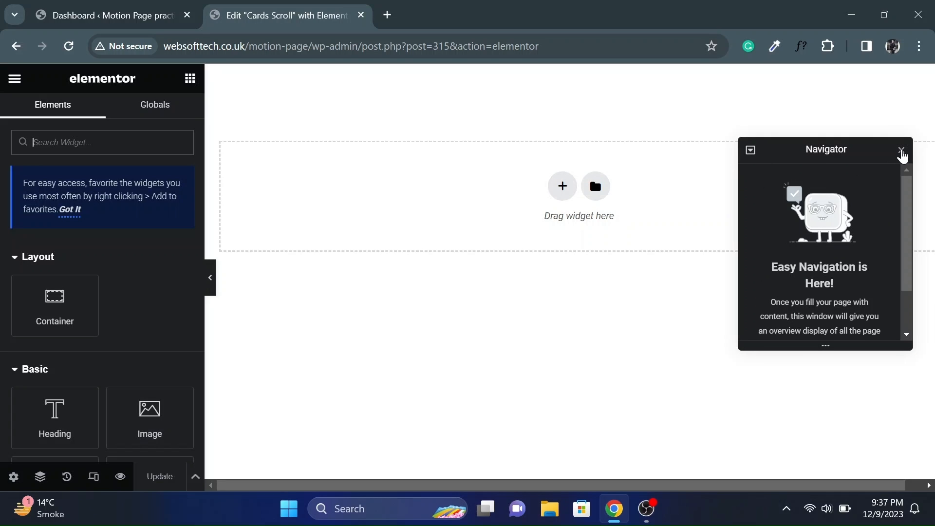
left_click(901, 151)
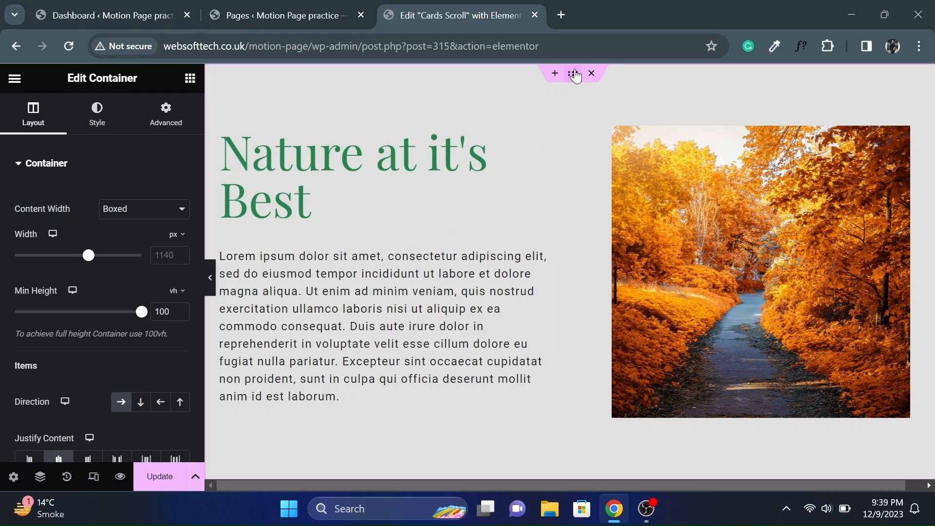
Inspect the heading and paragraph widgets in the page's "Nature at it's Best" section
left_click(405, 159)
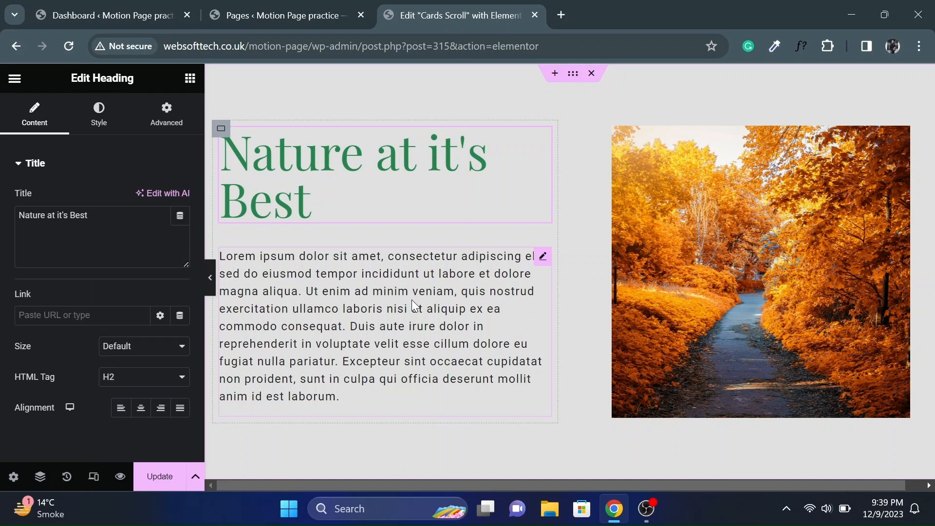
left_click(411, 299)
scroll(456, 342, "down", 5)
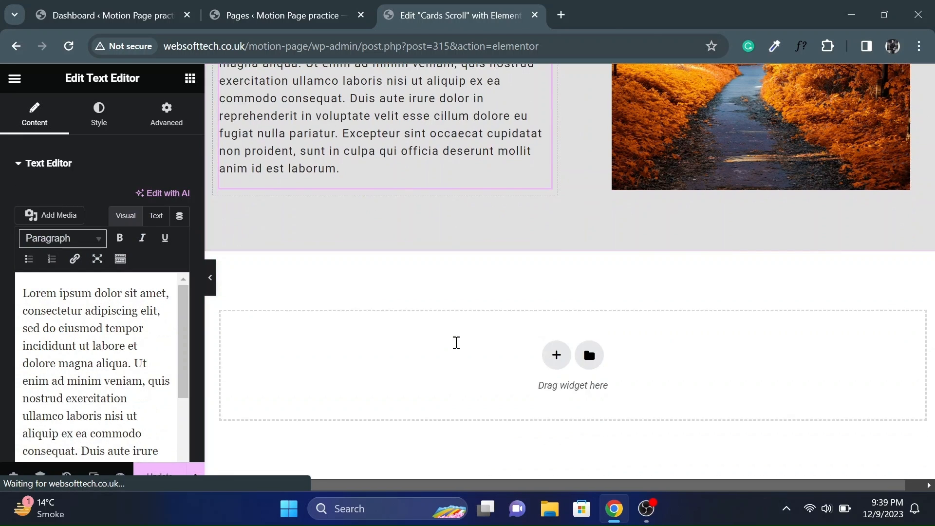
scroll(456, 343, "up", 2)
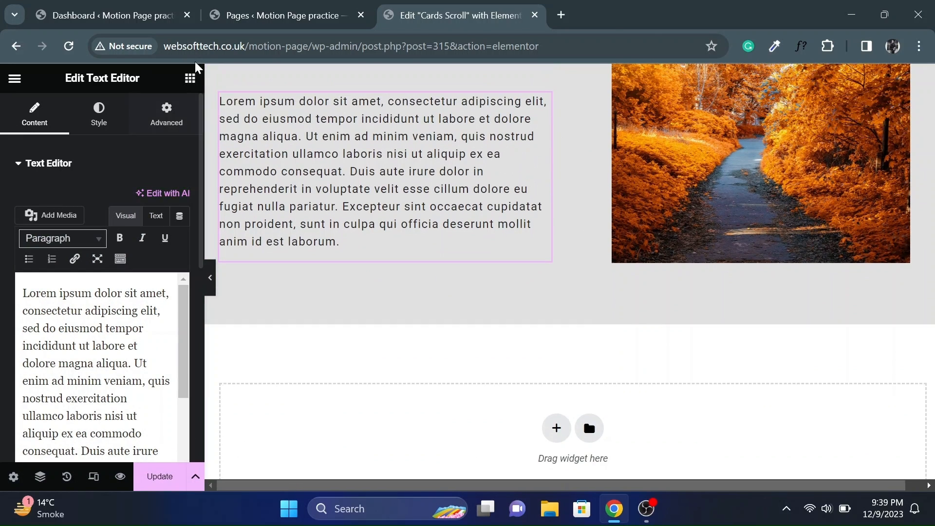
Add a new single container with a downward direction below the "Nature at it's Best" section
left_click(190, 78)
scroll(306, 391, "down", 2)
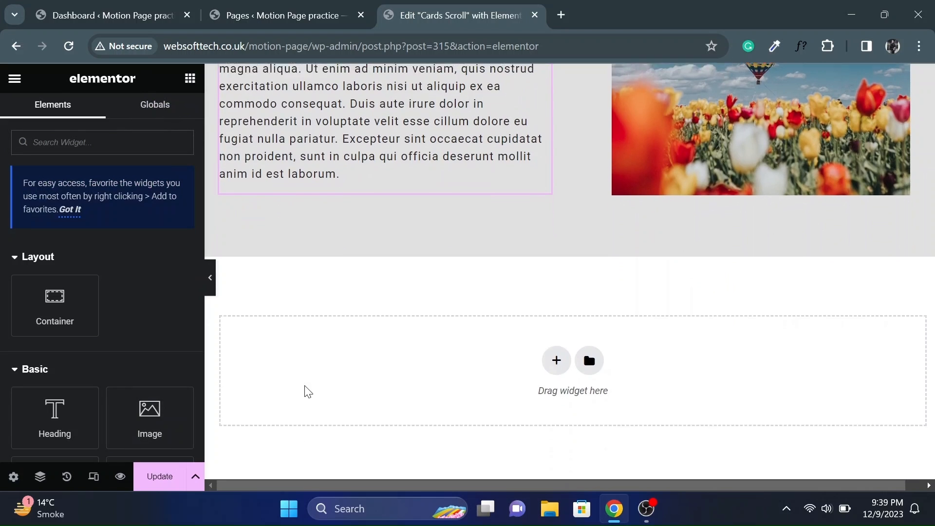
left_click(556, 360)
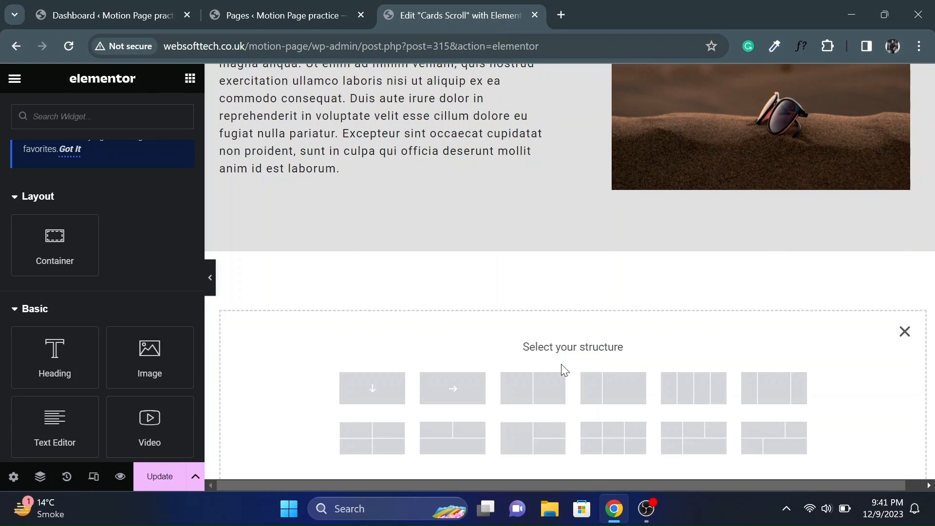
left_click(370, 387)
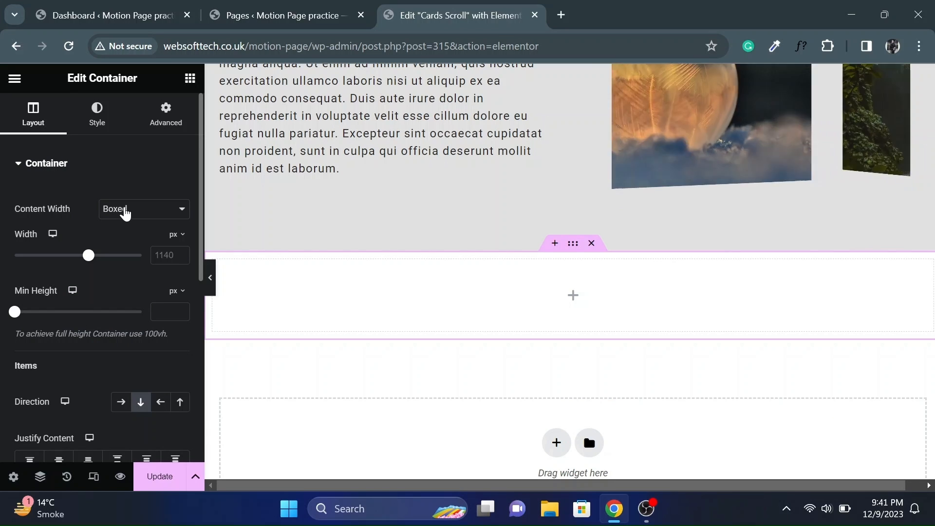
Set the new container's content width to Full Width and its minimum height to 100 vh
left_click(125, 210)
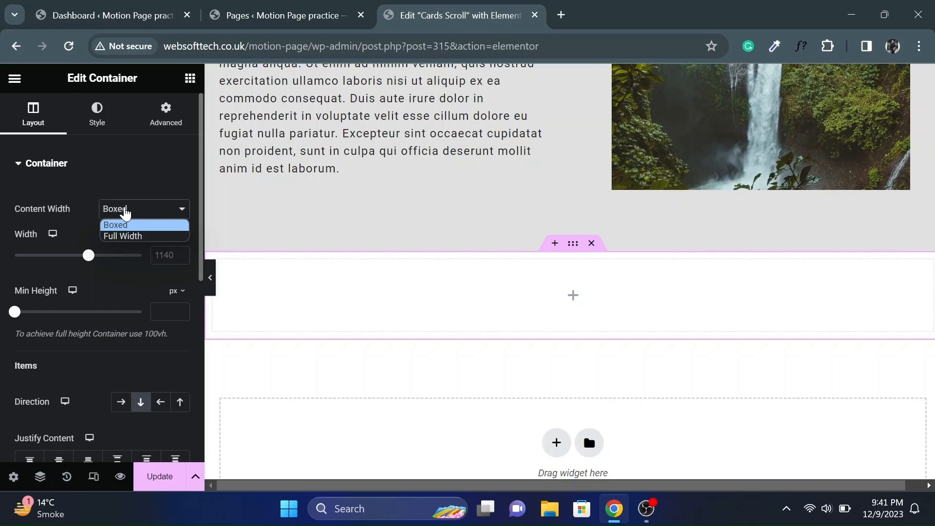
left_click(131, 237)
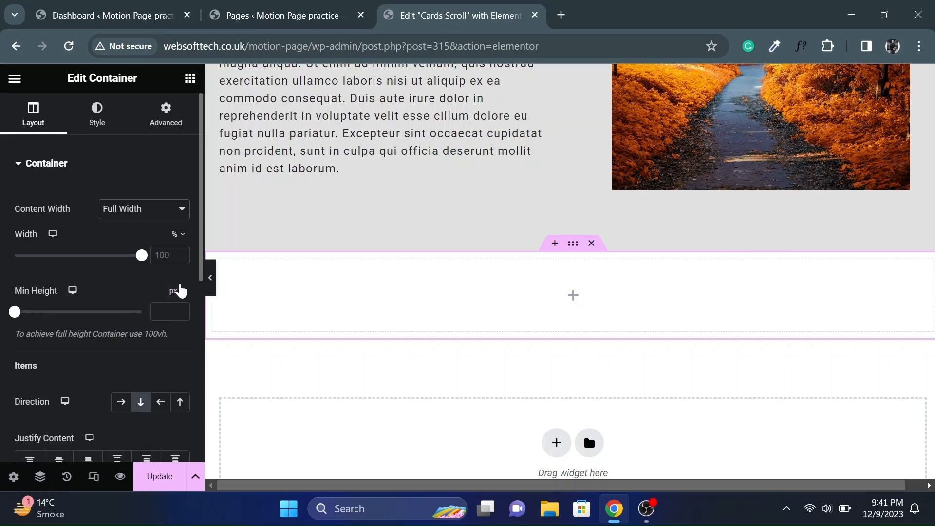
left_click(181, 291)
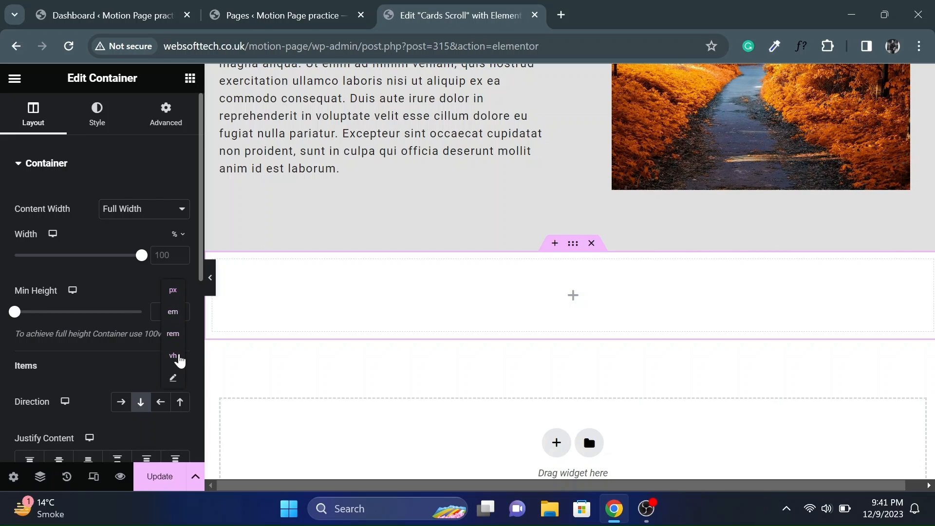
left_click(176, 358)
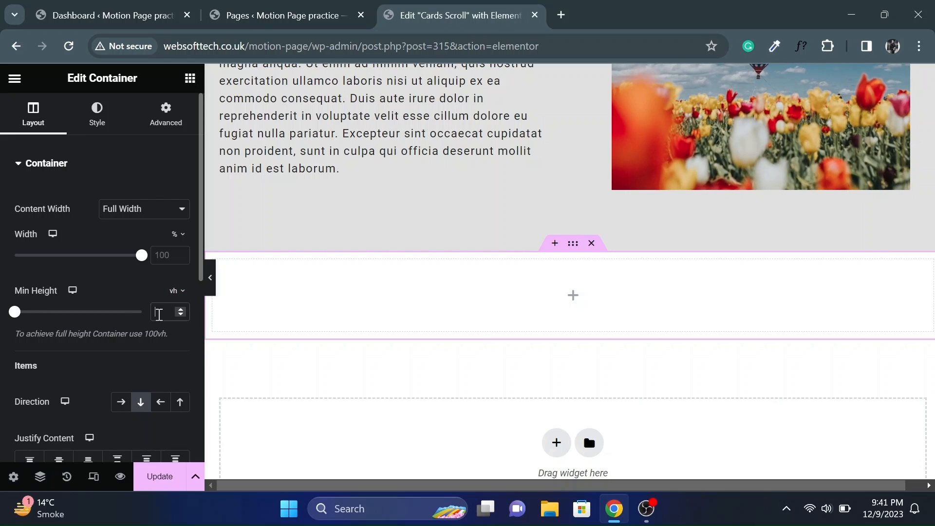
type("100")
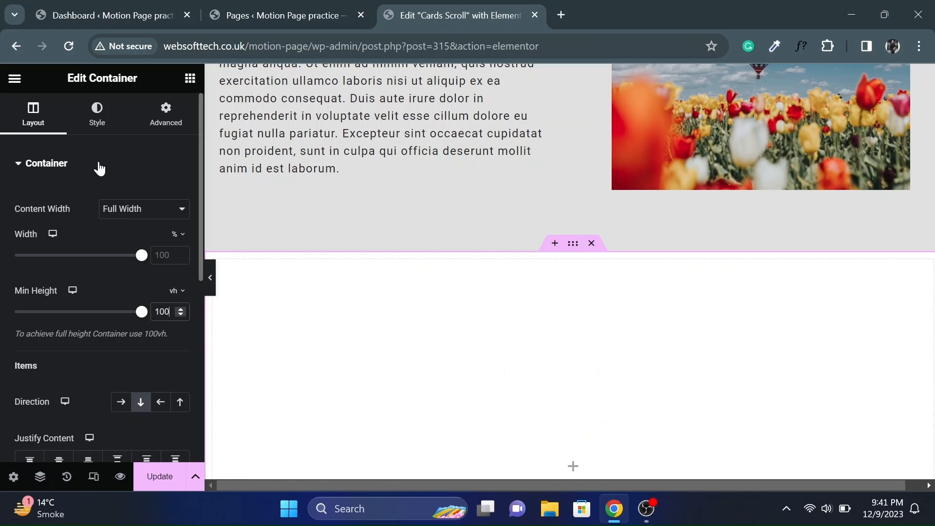
Give the new container a classic background with the colour #288392
left_click(94, 128)
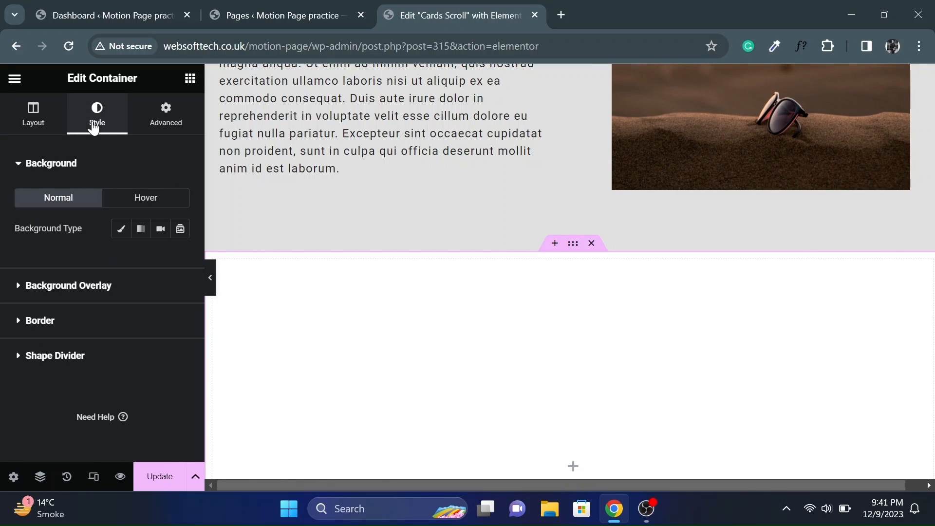
left_click(121, 238)
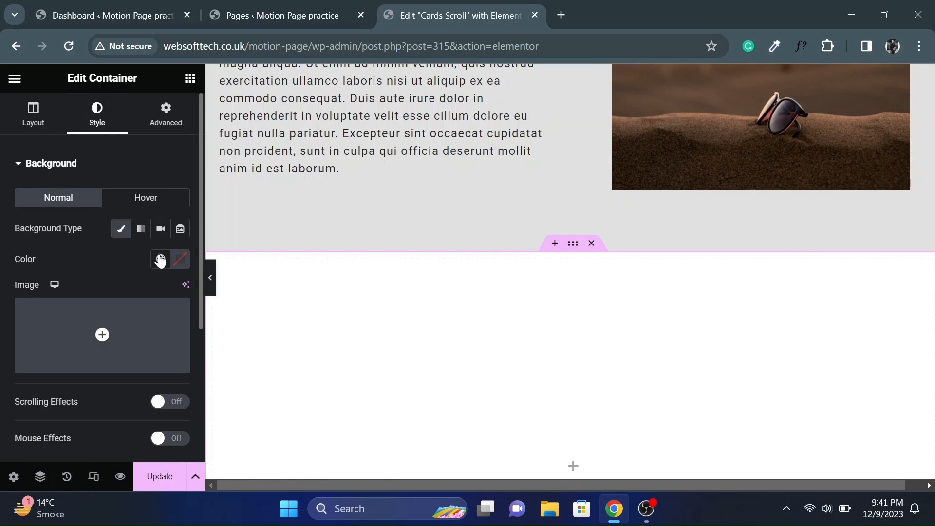
left_click(184, 264)
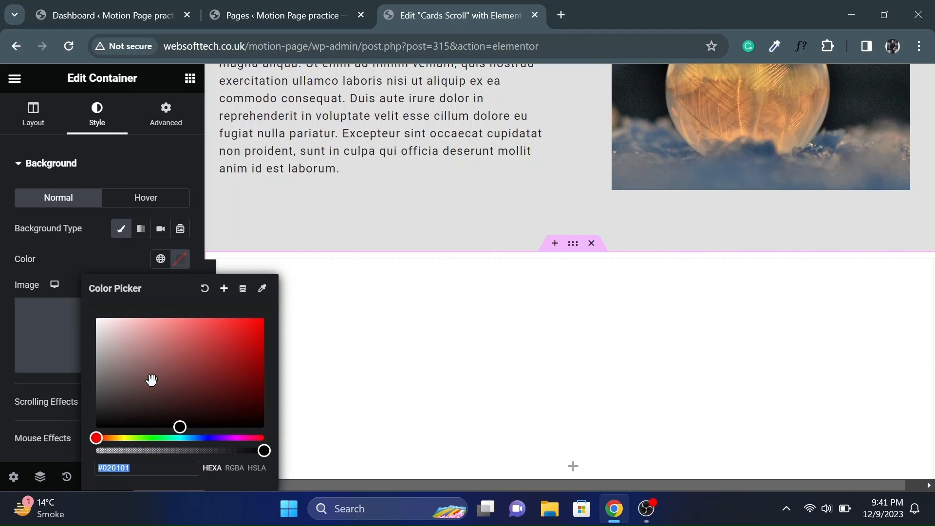
type("#288392")
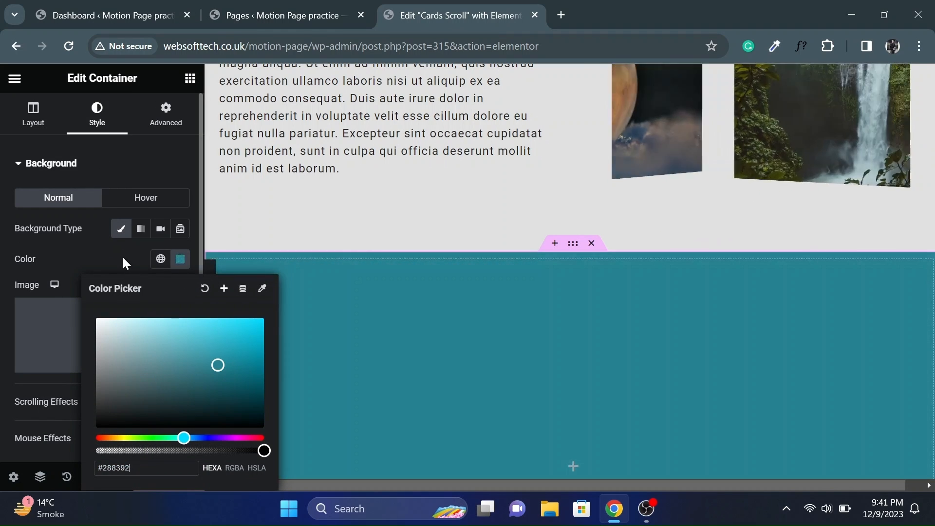
left_click(123, 259)
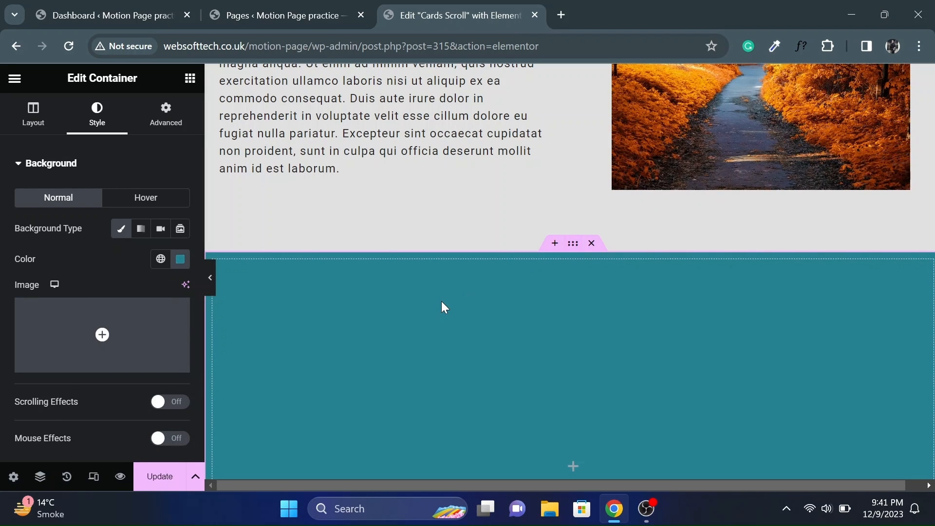
Copy the "Nature at it's Best" heading from the upper section and paste it into the empty teal container
scroll(442, 301, "up", 5)
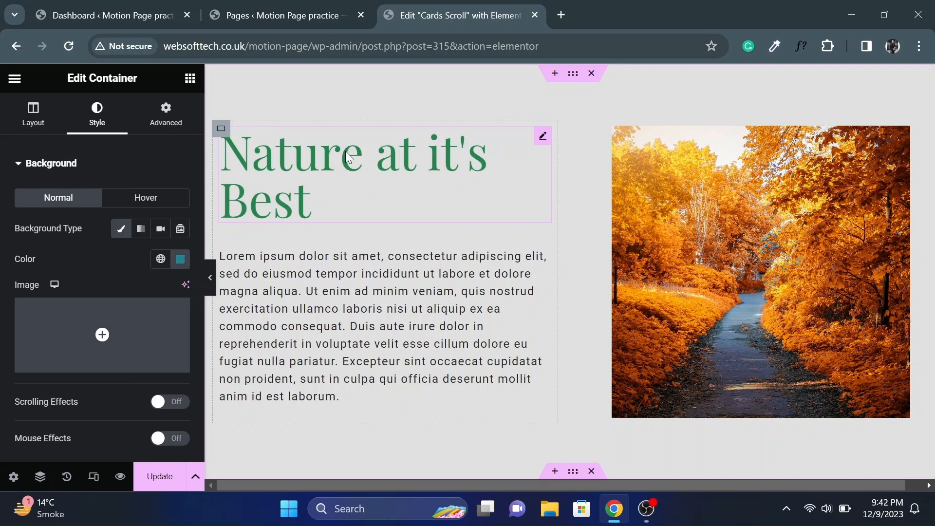
right_click(345, 151)
left_click(377, 227)
scroll(382, 232, "down", 7)
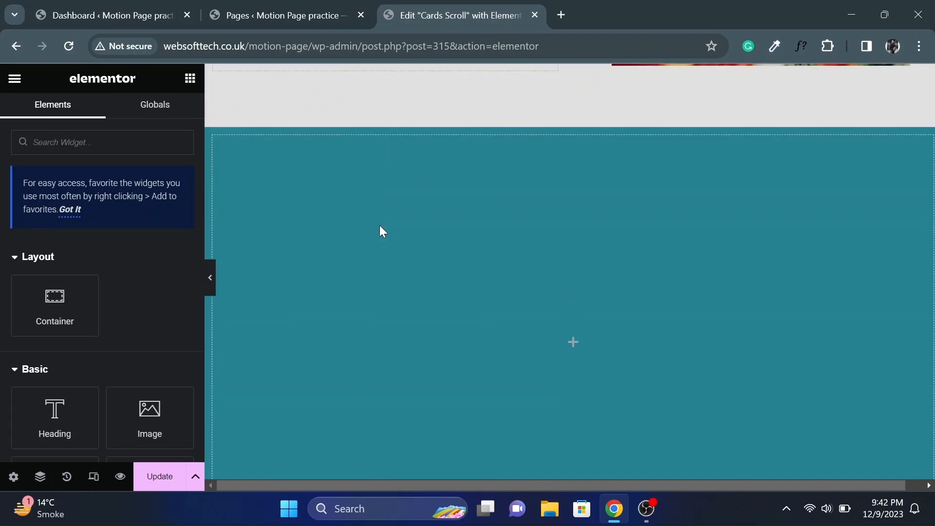
scroll(379, 225, "down", 1)
scroll(379, 225, "up", 1)
right_click(570, 336)
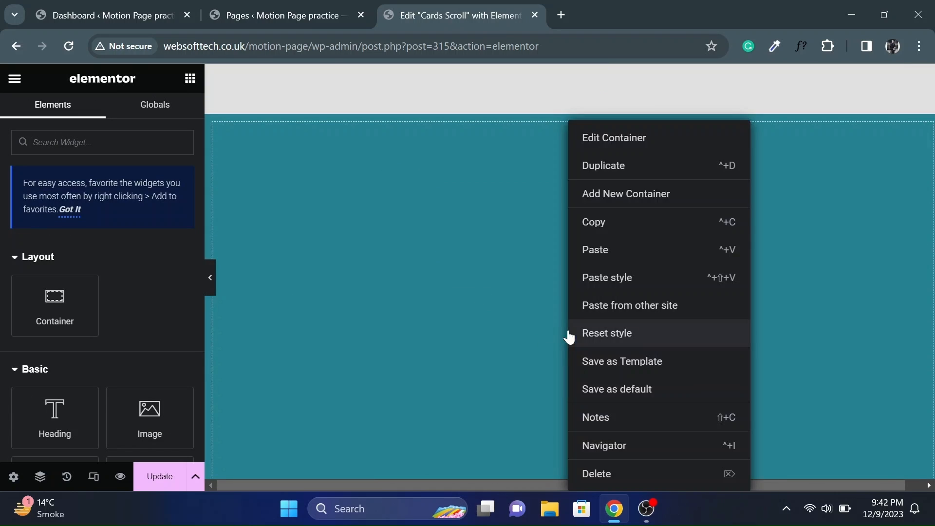
left_click(596, 257)
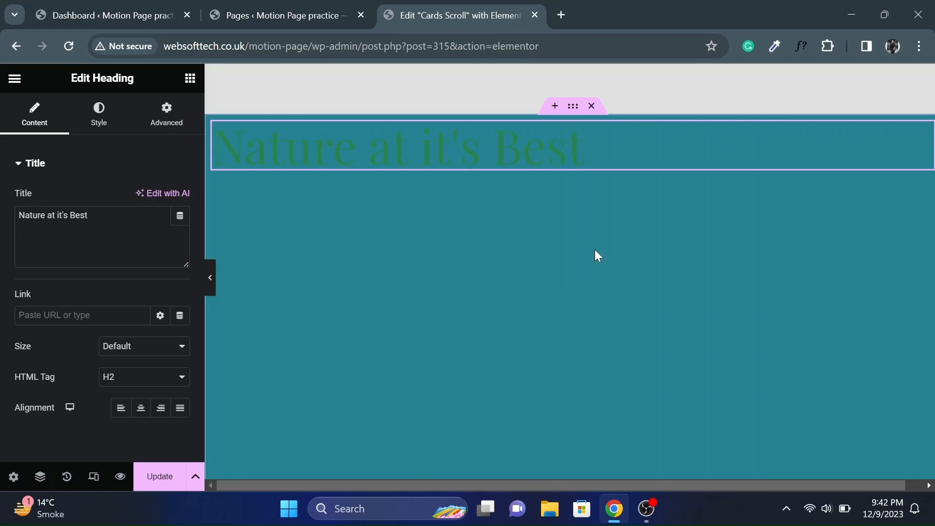
Centre the teal container's contents by setting both Justify Content and Align Items to Center
left_click(573, 107)
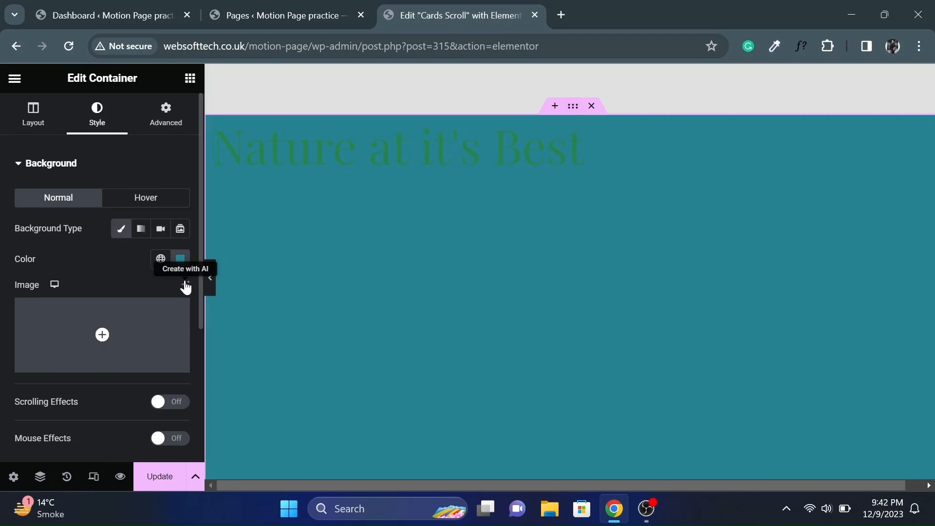
left_click(30, 116)
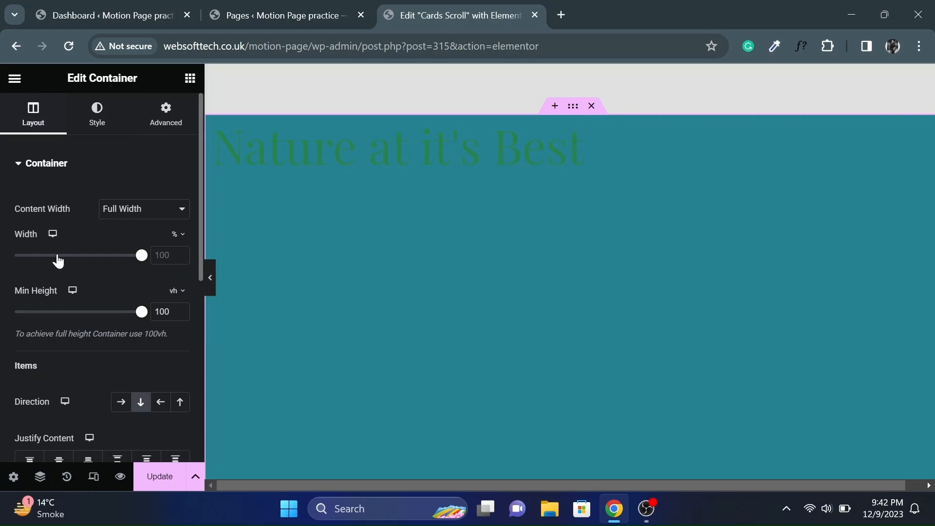
scroll(69, 304, "down", 3)
left_click(59, 317)
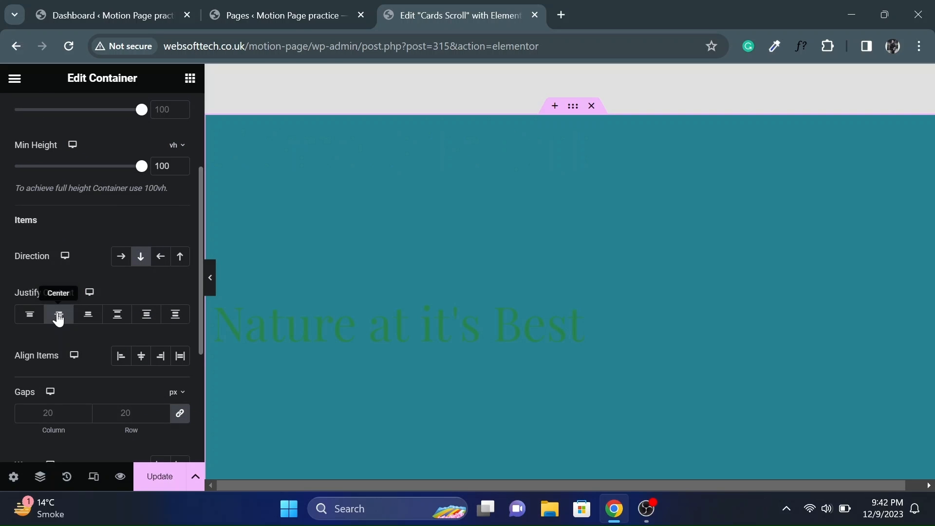
left_click(142, 356)
Set the text colour of the heading in the teal container to white
left_click(453, 336)
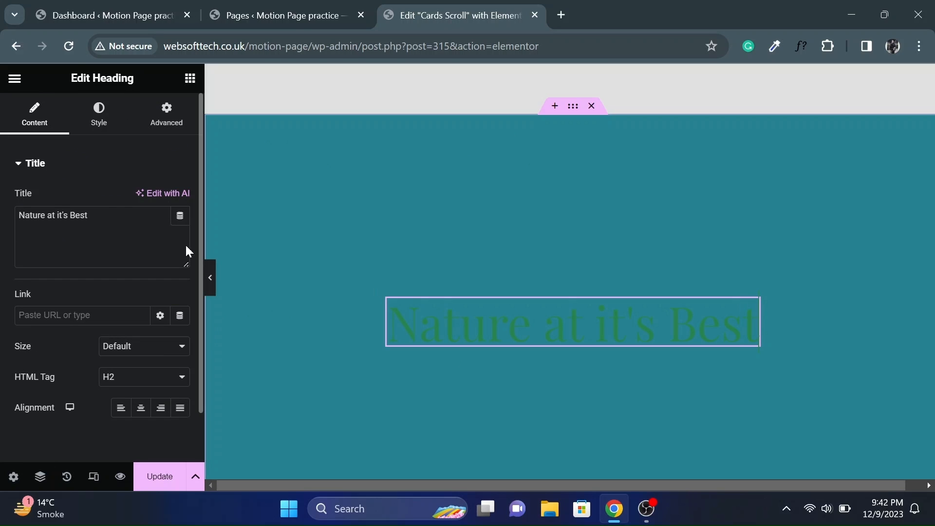
left_click(99, 114)
left_click(180, 198)
left_click_drag(121, 271, 71, 220)
left_click(71, 220)
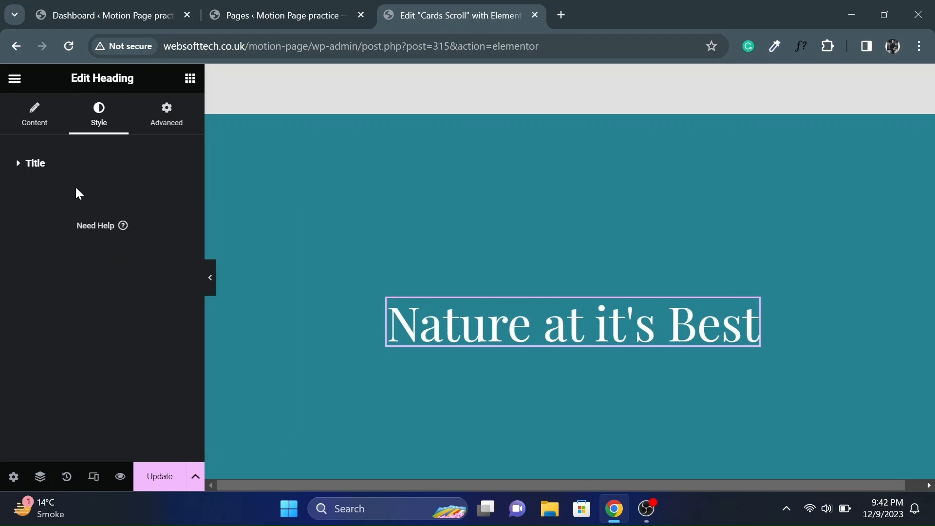
Add a Text Editor widget directly below the heading in the teal container
left_click(190, 79)
scroll(120, 289, "down", 4)
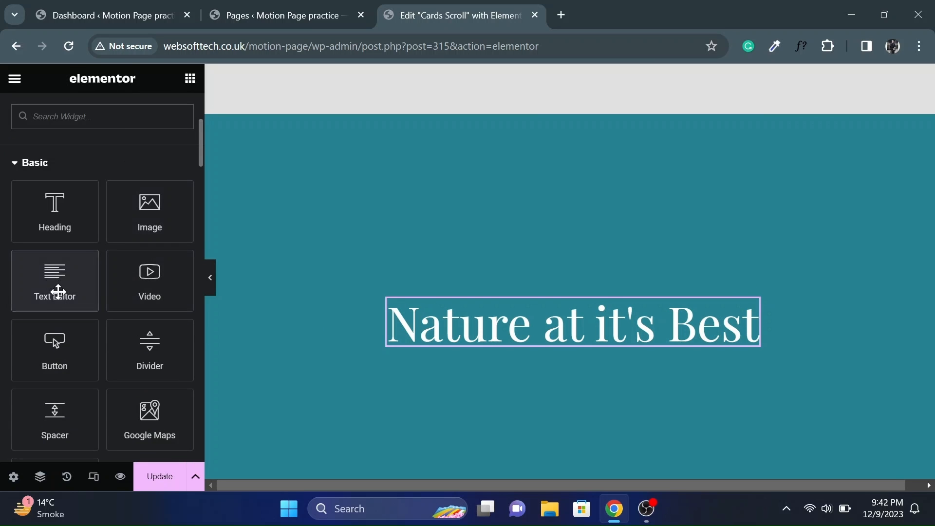
left_click_drag(56, 292, 438, 336)
Set the new paragraph's text colour to white and its alignment to Center
left_click(99, 114)
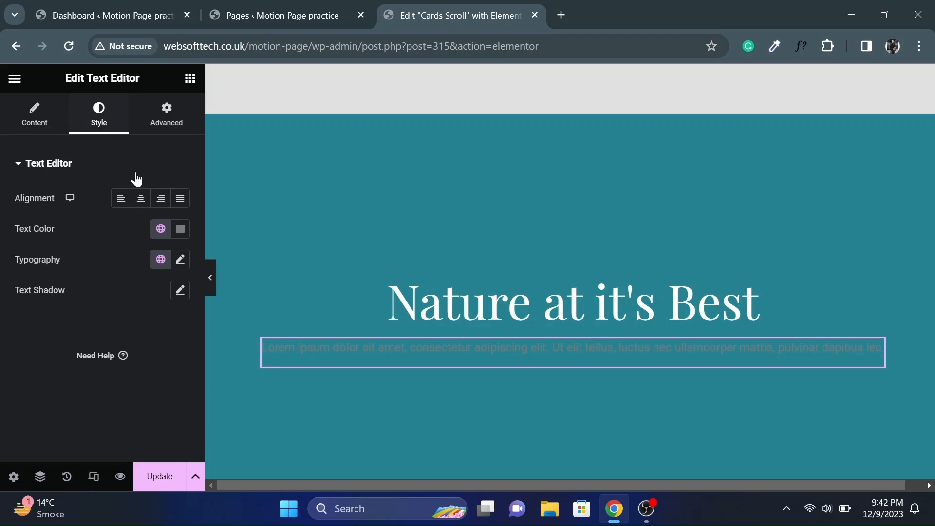
left_click(180, 229)
left_click_drag(161, 340, 83, 267)
left_click(83, 267)
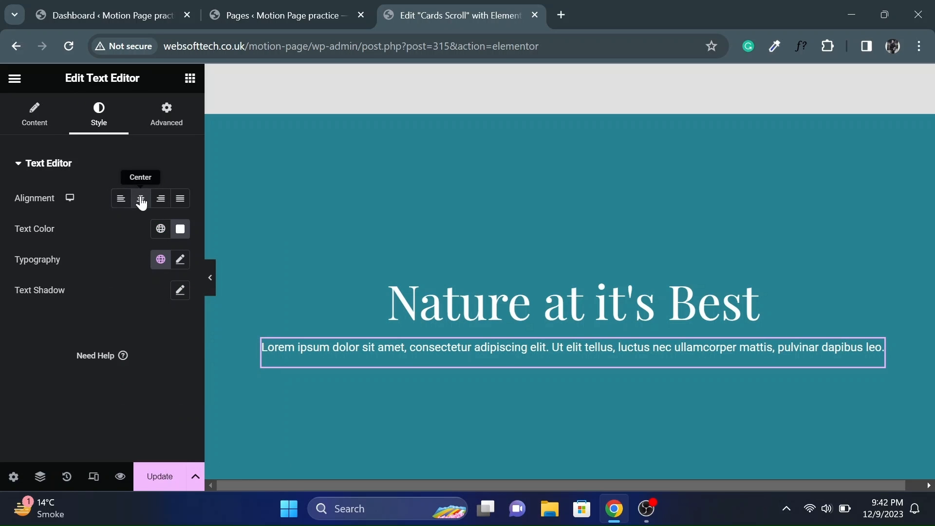
Insert a line break after "Ut elit tellus," in the paragraph and preview the section without the editing panel
left_click(18, 125)
left_click(77, 332)
key("shift+Return")
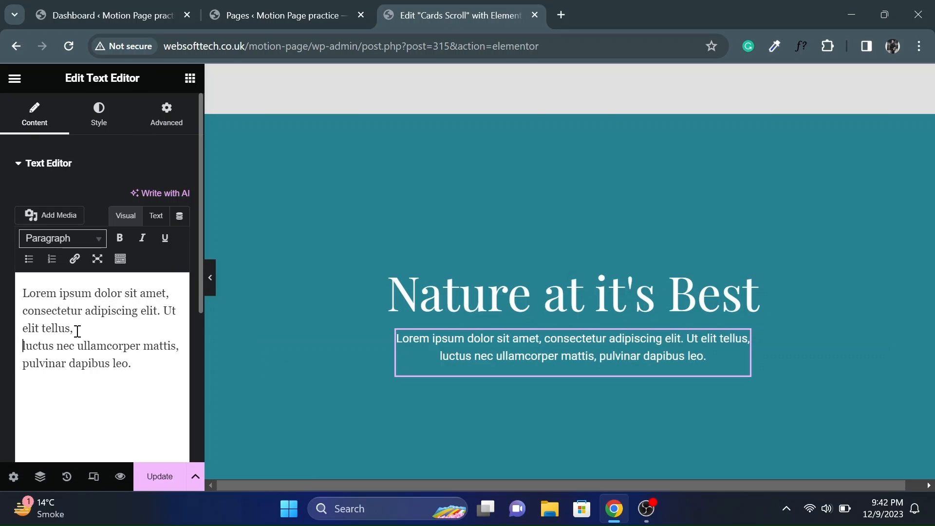
left_click(210, 278)
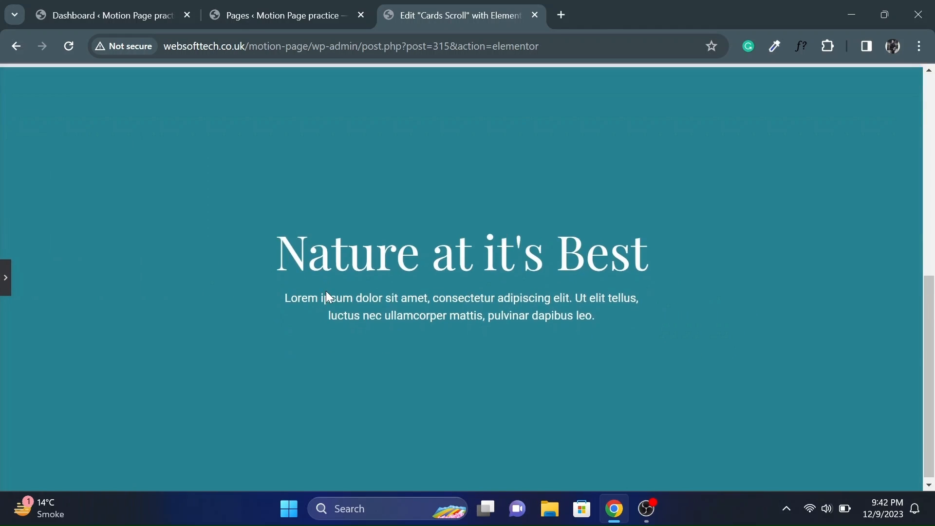
scroll(101, 299, "up", 4)
scroll(29, 283, "down", 4)
left_click(3, 275)
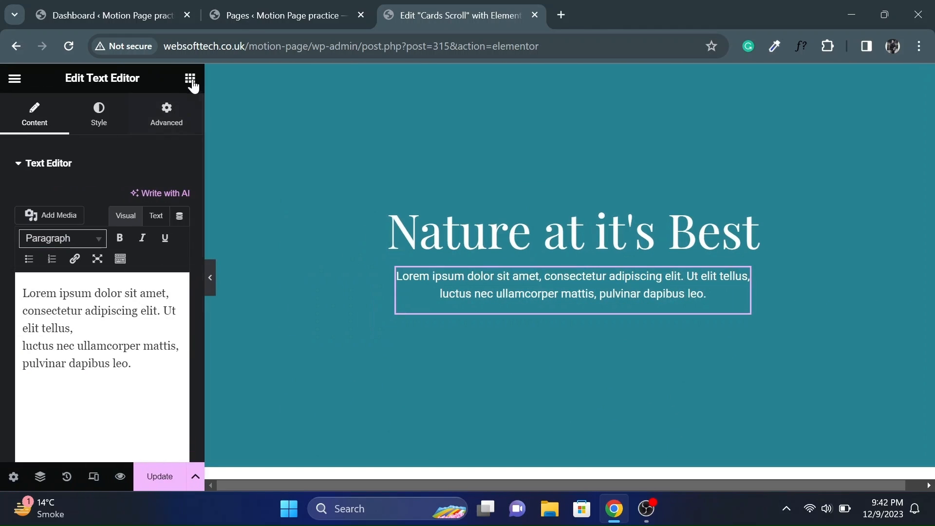
Add a container below the paragraph in the teal section and set its content width to Full Width
left_click(190, 78)
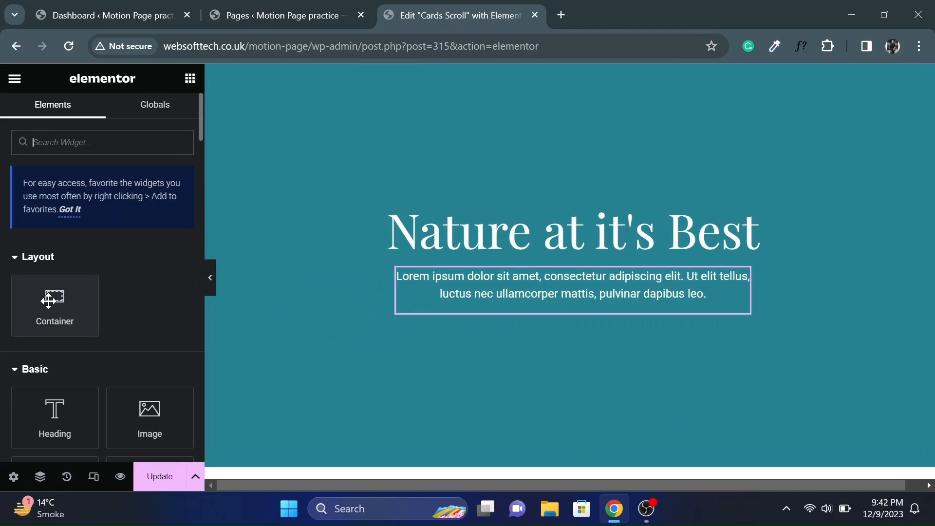
left_click_drag(54, 300, 464, 312)
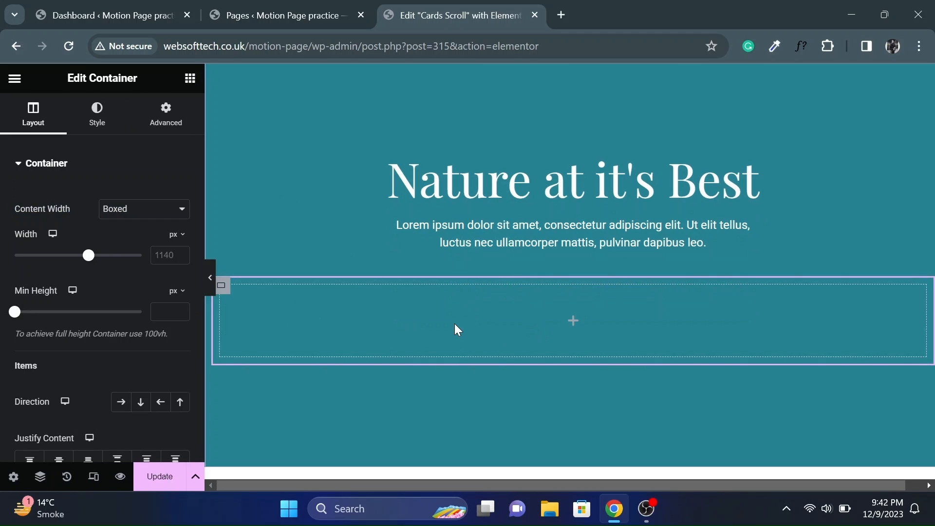
left_click(143, 214)
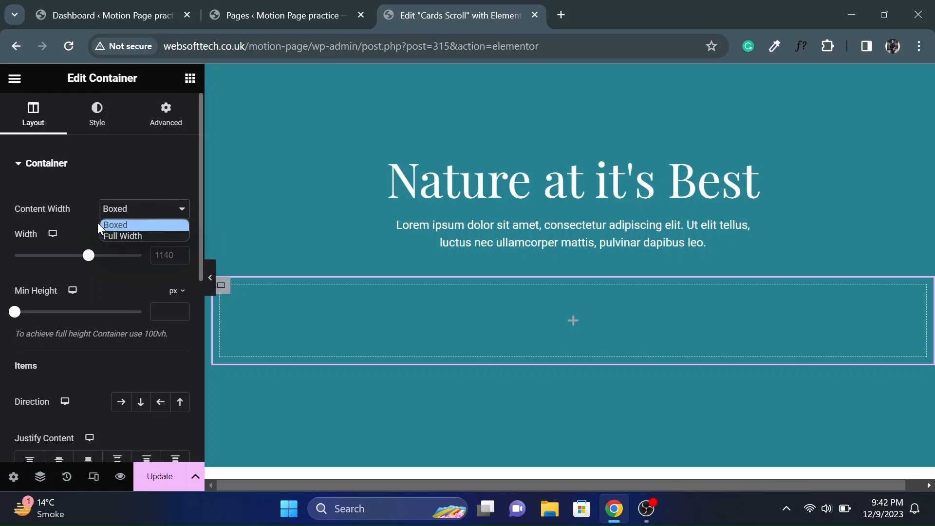
left_click(120, 236)
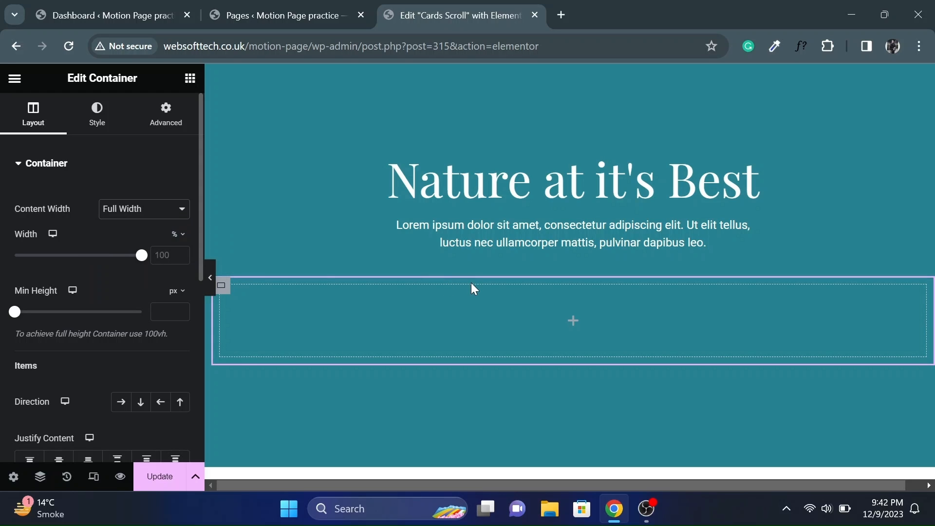
Nest a new container inside the full-width container below the paragraph and duplicate it once
left_click(574, 326)
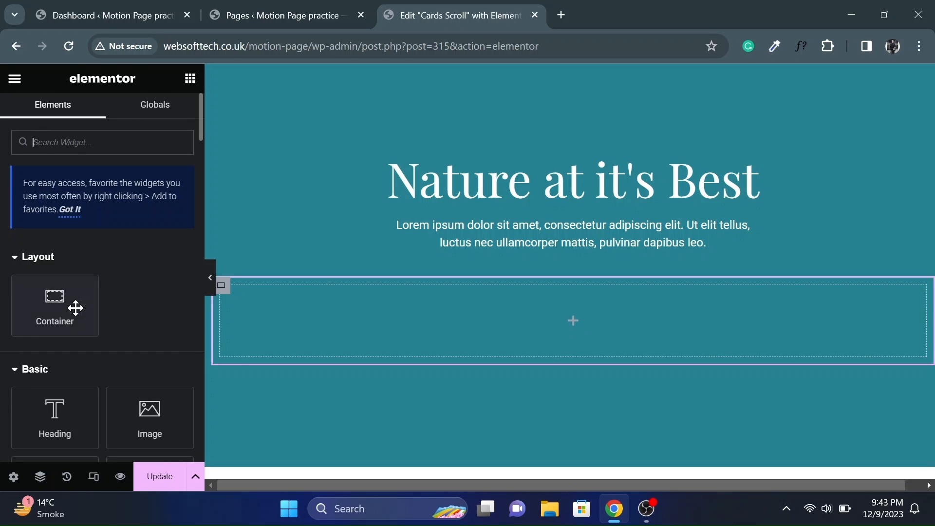
left_click_drag(47, 302, 364, 309)
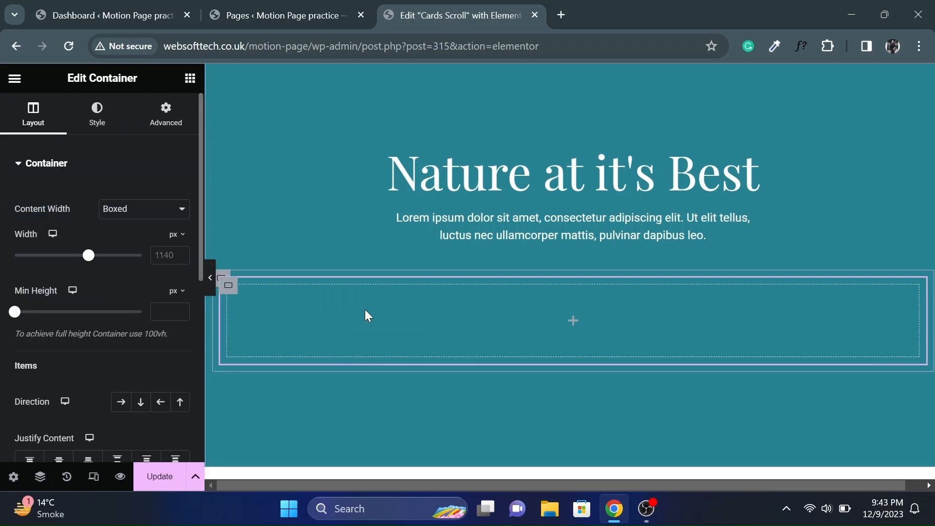
right_click(233, 292)
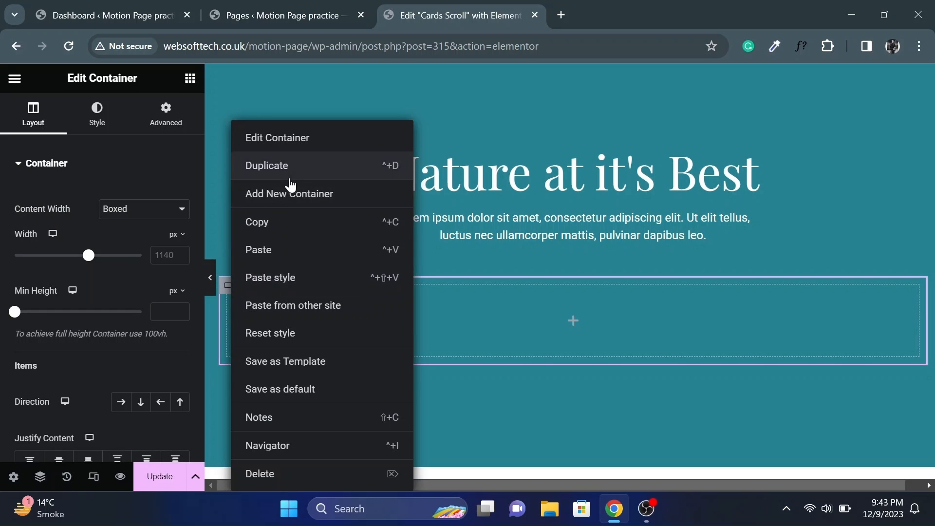
left_click(305, 178)
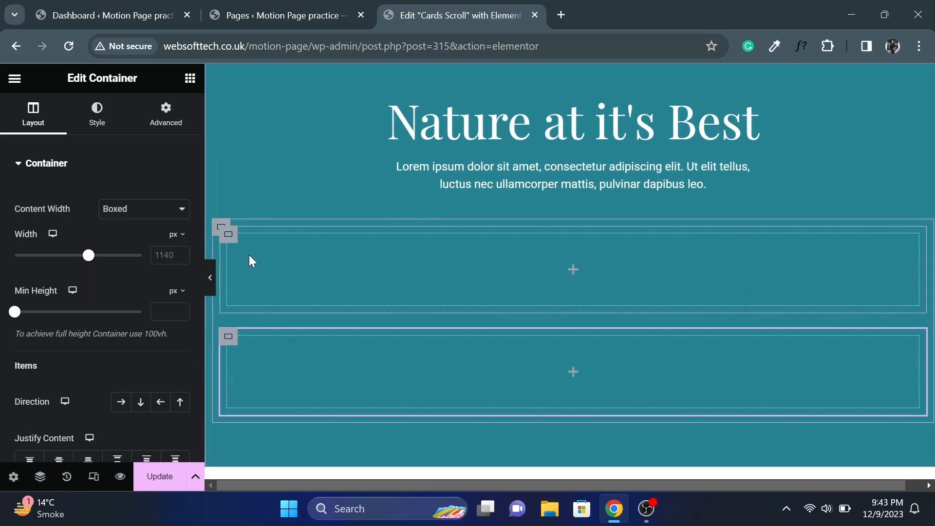
Set the direction of the container holding the two nested containers to horizontal row
left_click(219, 227)
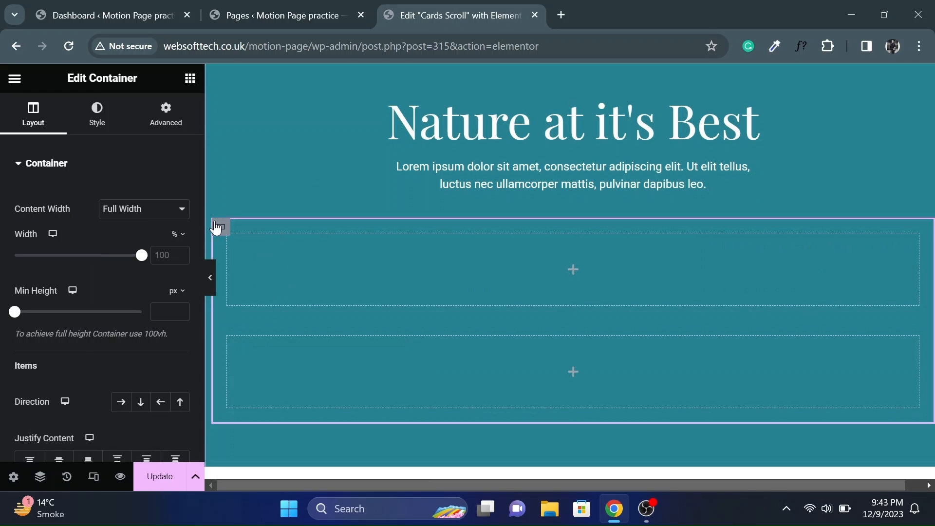
scroll(85, 341, "down", 2)
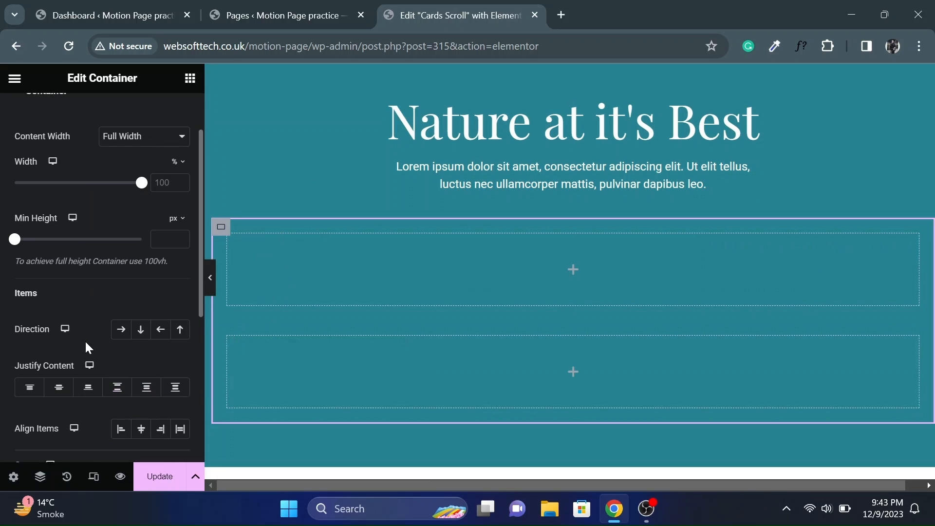
left_click(122, 331)
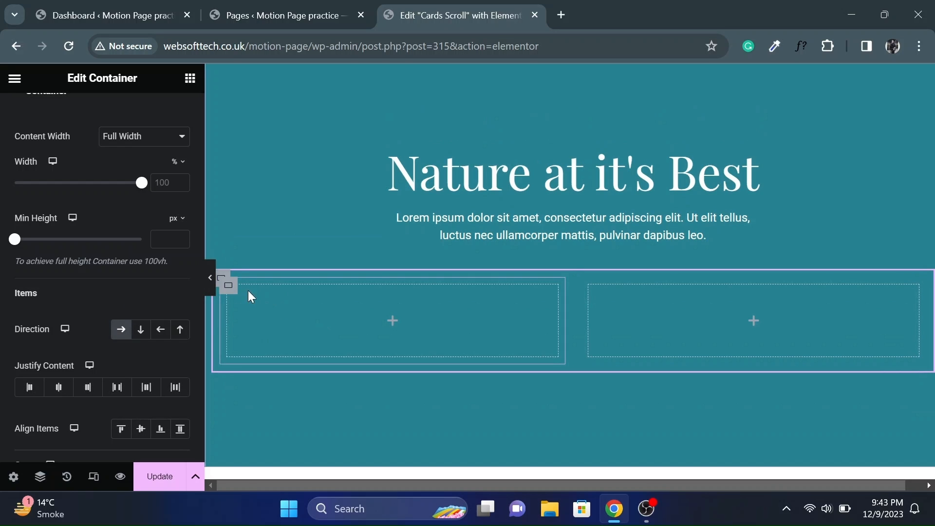
Duplicate the first nested container three times to make a row of five containers
left_click(234, 292)
right_click(235, 292)
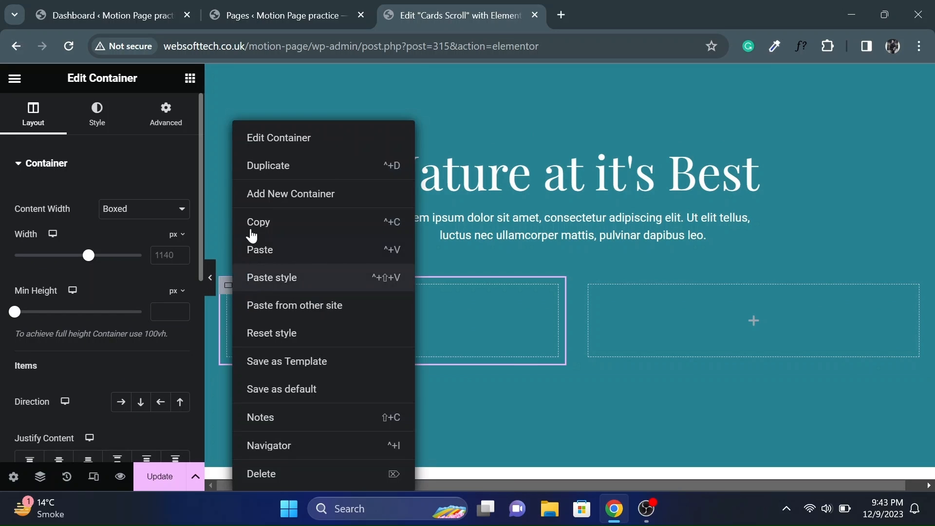
left_click(290, 173)
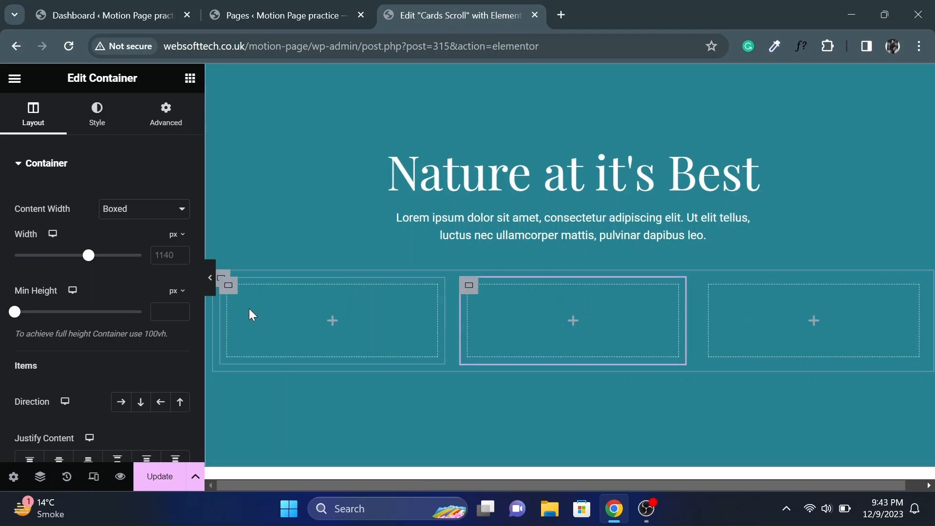
right_click(248, 308)
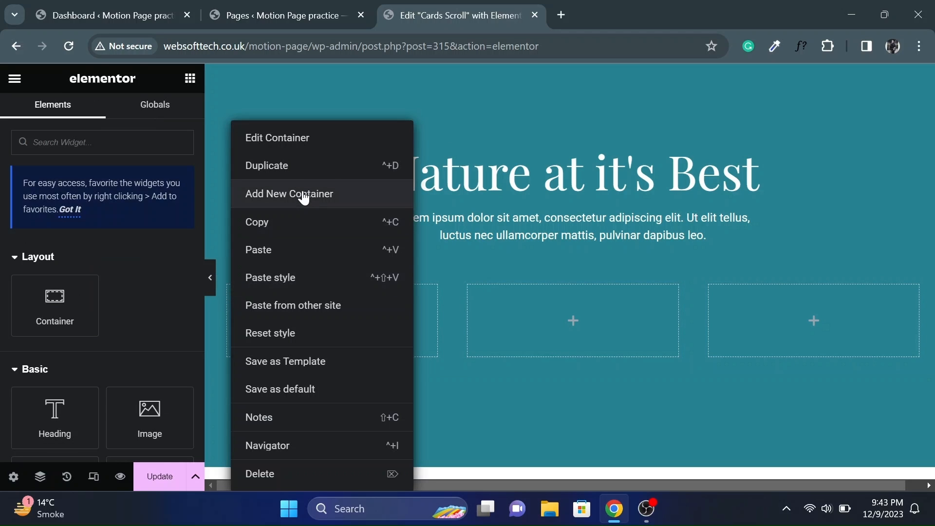
left_click(292, 168)
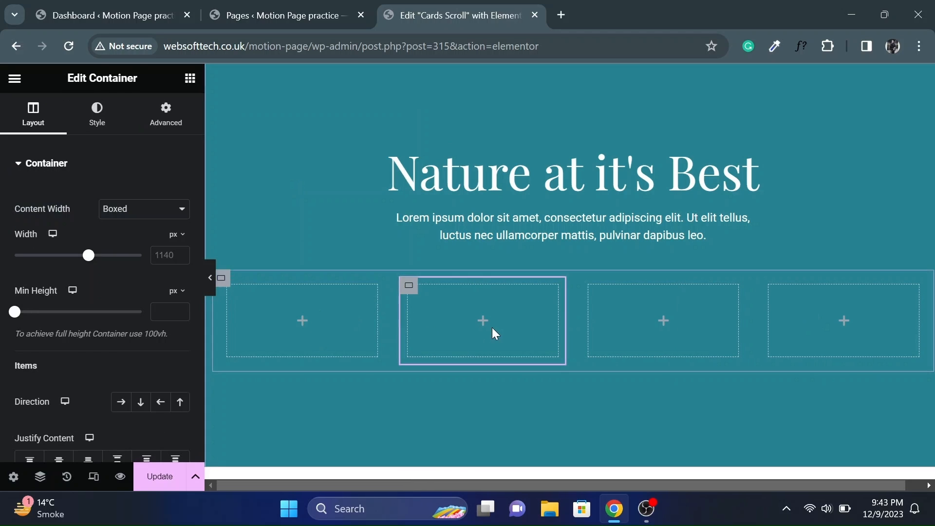
right_click(233, 295)
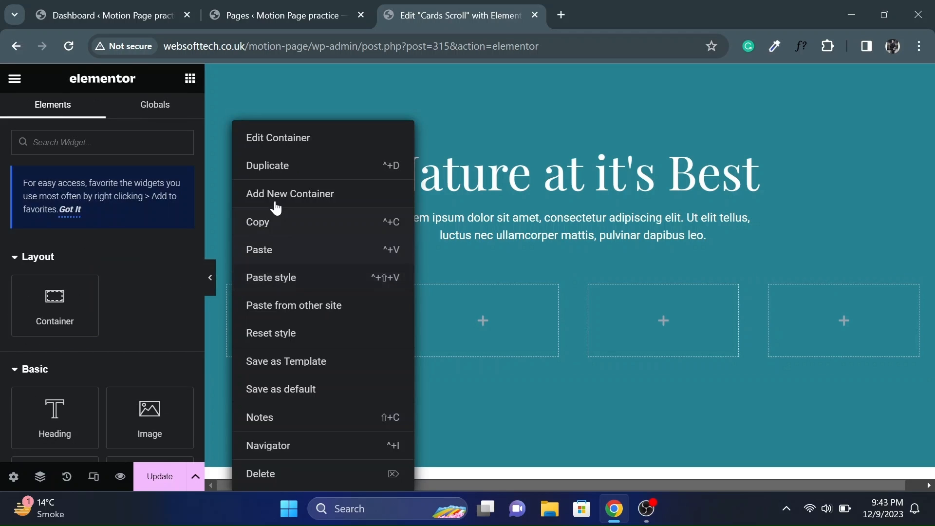
left_click(301, 167)
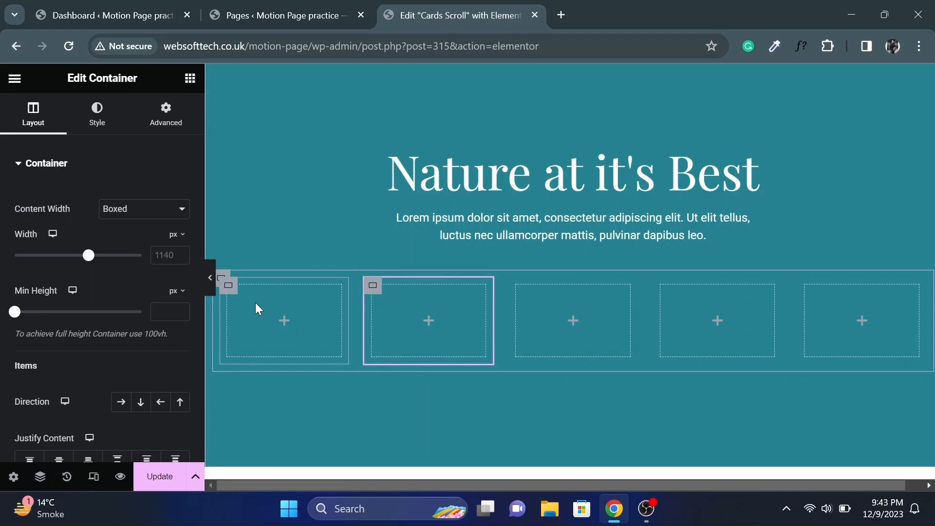
Set the minimum height of the first nested container in the row to 80 vh
left_click(229, 288)
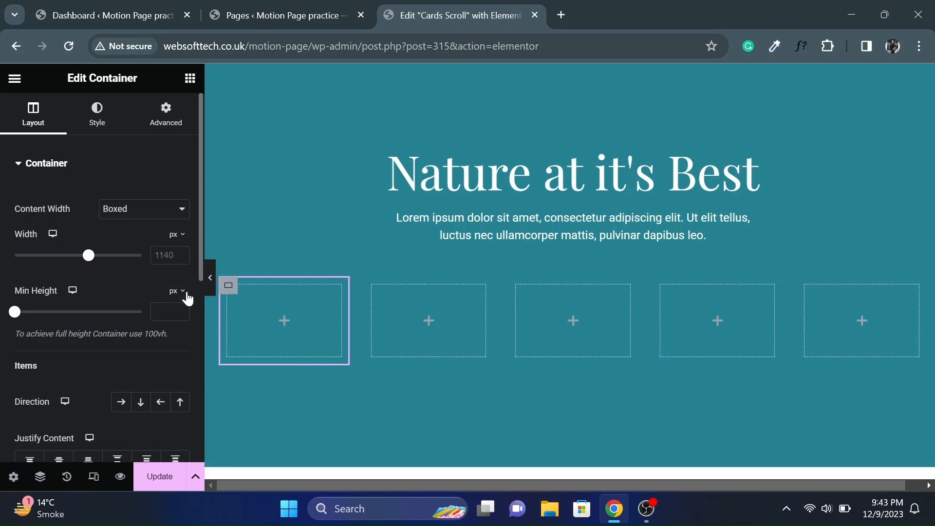
mouse_move(187, 295)
left_click(176, 360)
type("80")
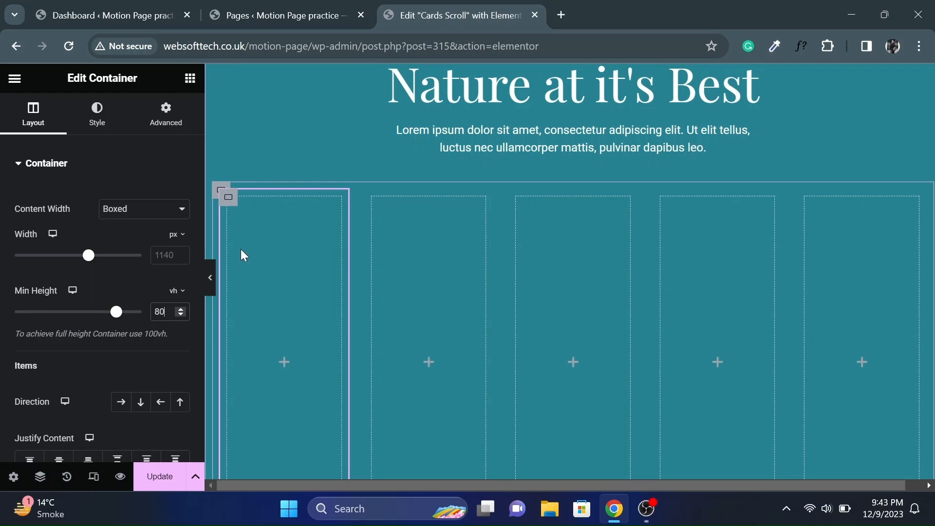
Set the first container's background type to video and open the site's media library in a separate browser tab
left_click(104, 131)
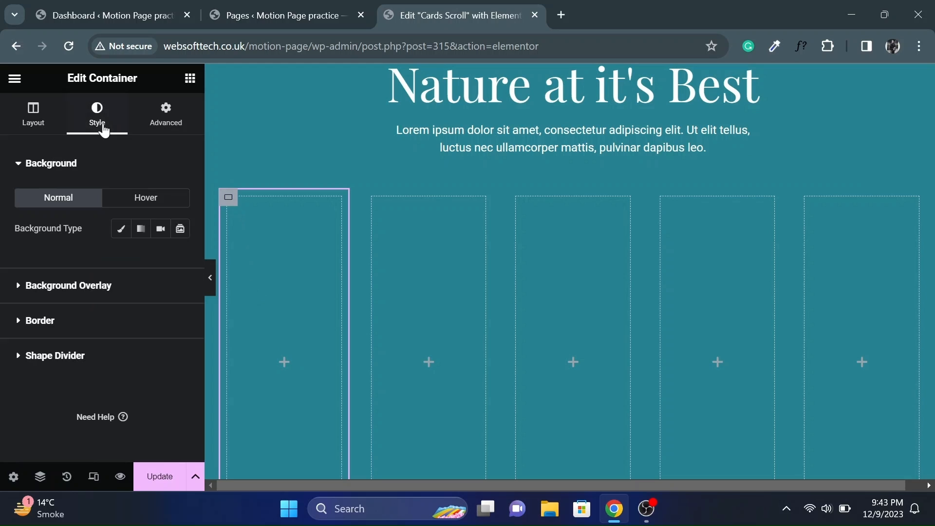
left_click(161, 229)
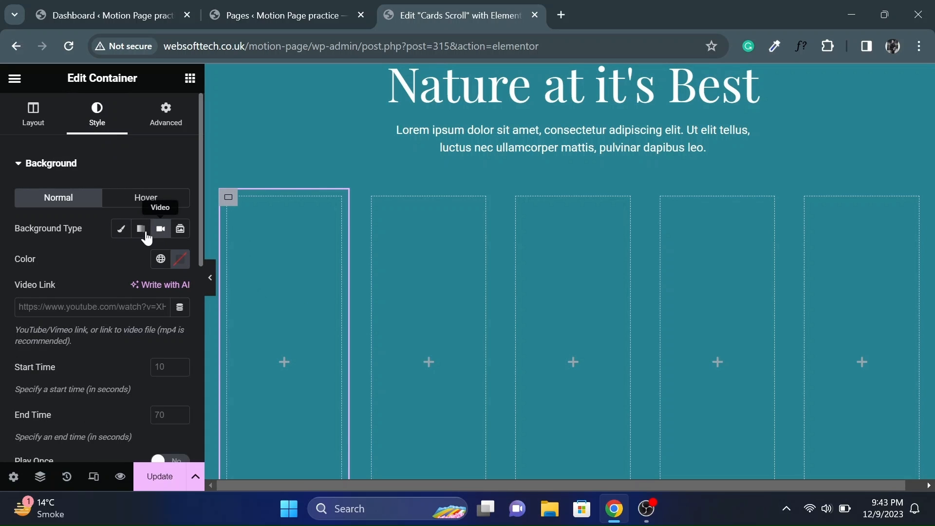
left_click(68, 5)
mouse_move(61, 223)
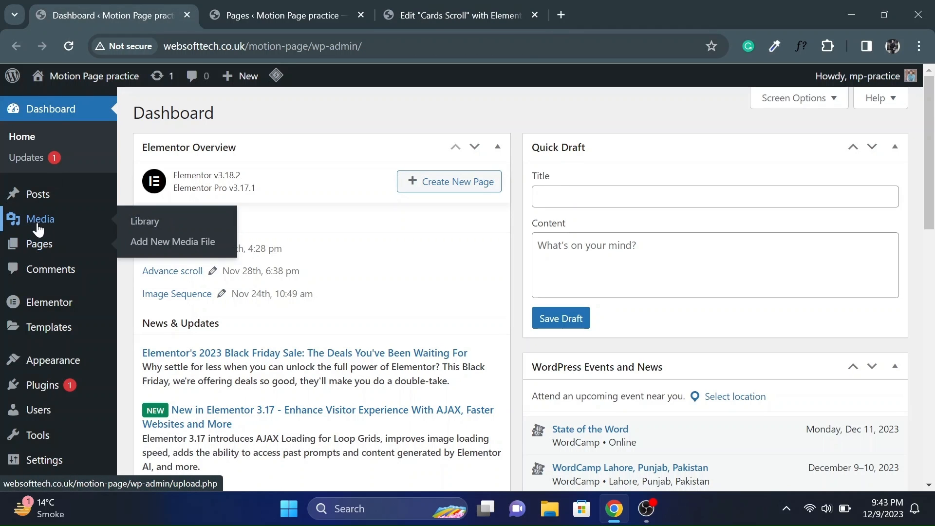
middle_click(138, 222)
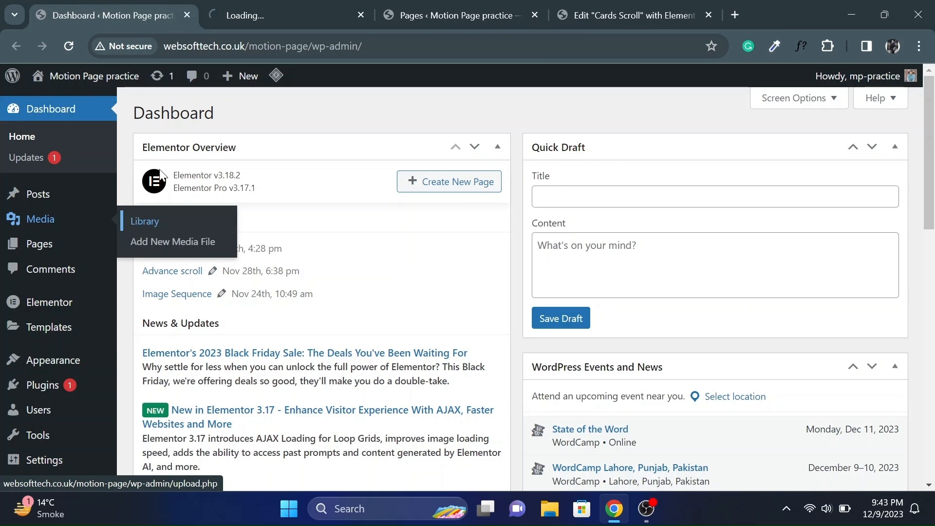
left_click(265, 17)
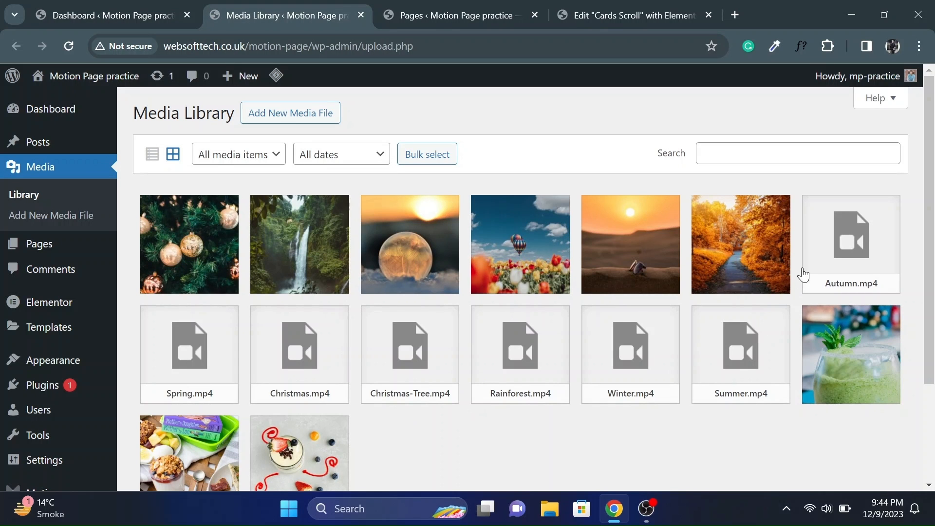
Copy the file URL of Autumn.mp4 and use it as the video link of the first container's background
left_click(833, 254)
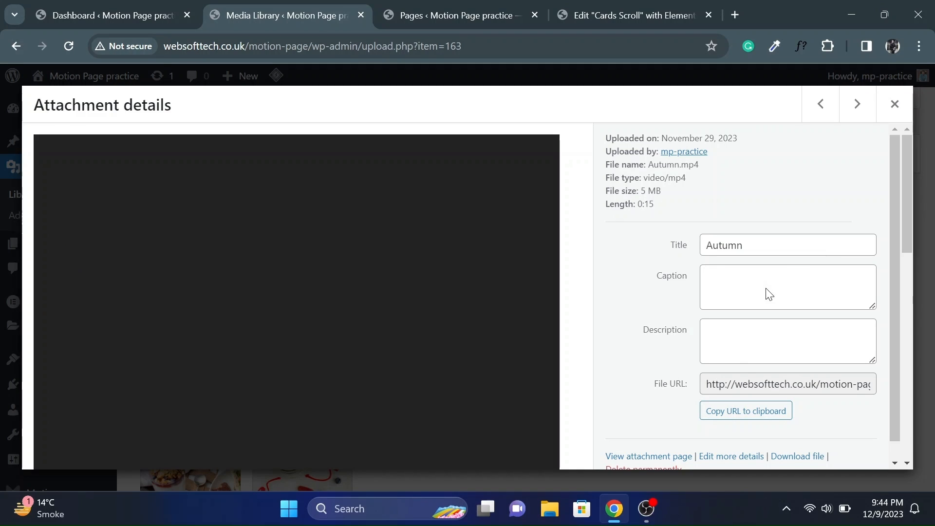
left_click(789, 385)
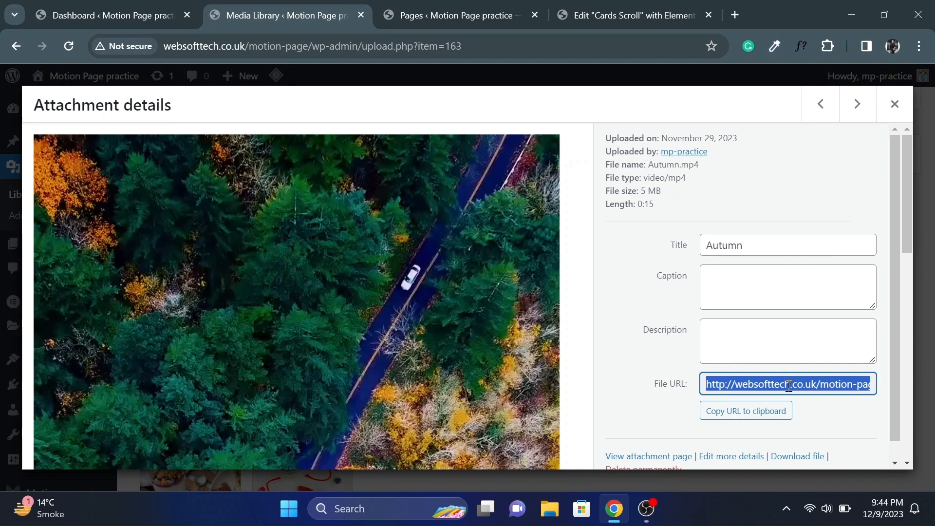
left_click(617, 7)
left_click(80, 311)
type("http://websofttech.co.uk/motion-page/wp-content/uploads/2023/11/Autumn.mp4")
Set the orange autumn forest path image as the video background's fallback image
scroll(75, 332, "down", 5)
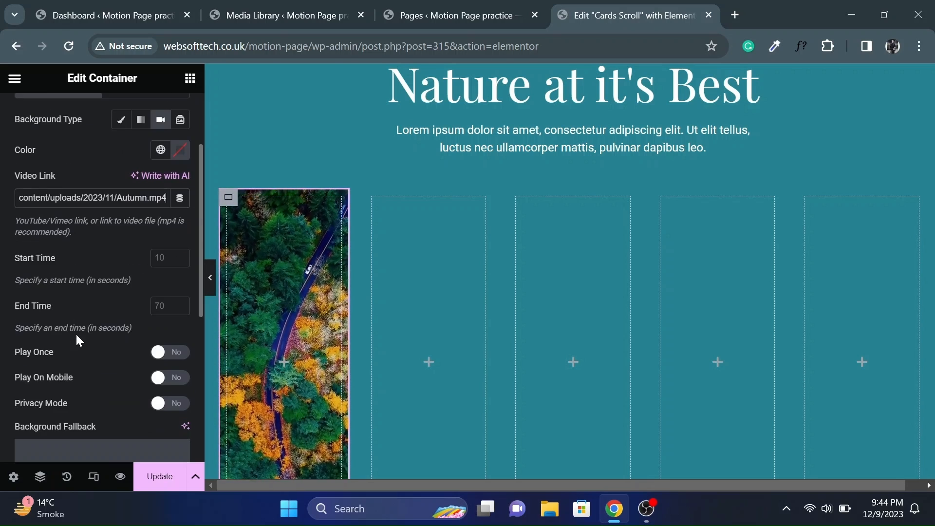
left_click(96, 346)
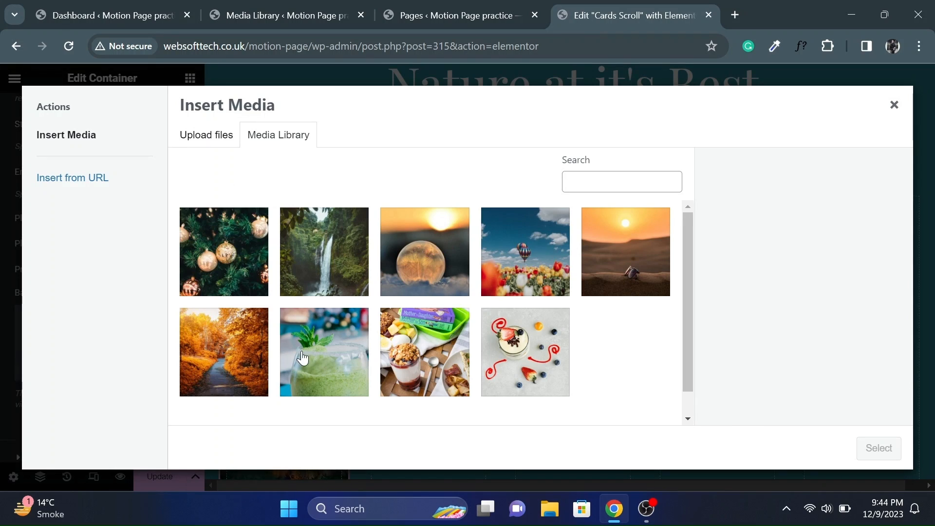
left_click(246, 356)
left_click(875, 448)
Add a heading reading "Autumn" inside the first container of the row
left_click(285, 361)
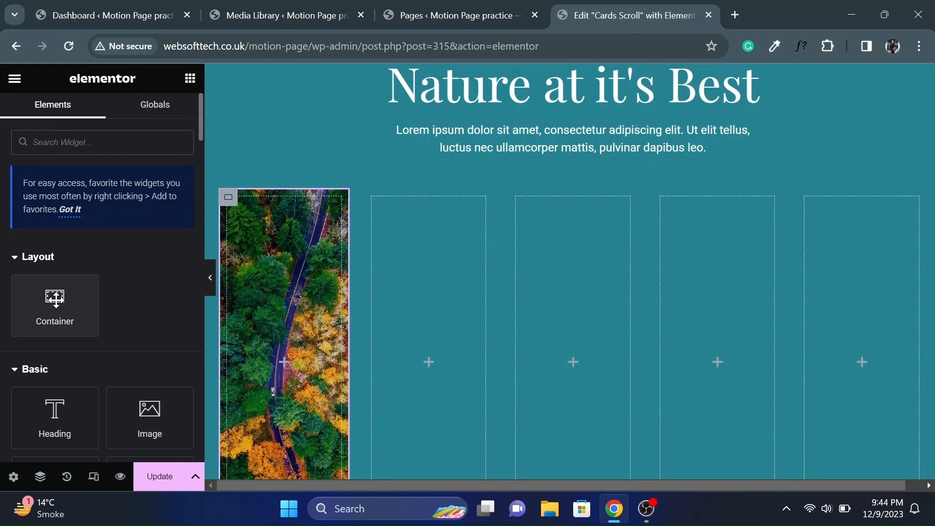
left_click_drag(54, 412, 281, 390)
triple_click(46, 236)
type("Autumn")
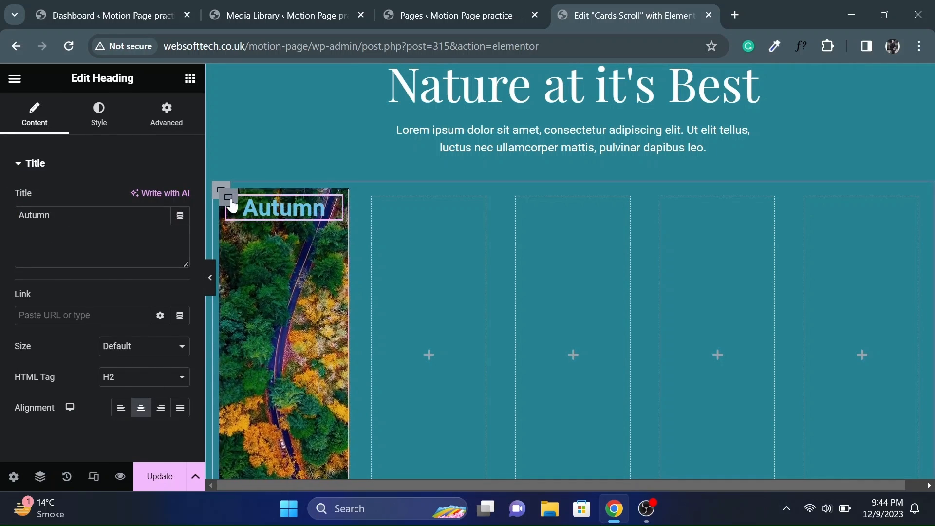
Centre the first container's content by setting both Justify Content and Align Items to Center
left_click(228, 196)
left_click(33, 115)
scroll(110, 385, "down", 4)
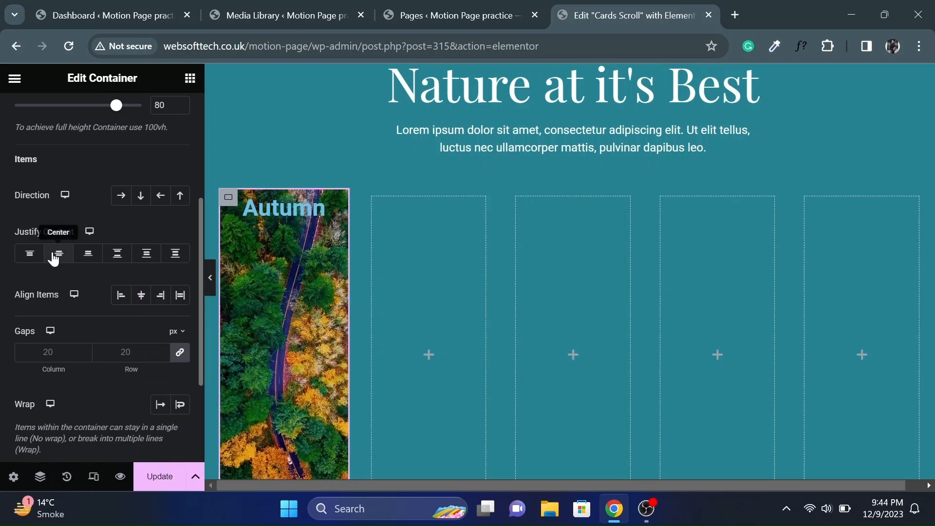
left_click(57, 254)
left_click(141, 296)
Change the text color of the Autumn heading to white
left_click(320, 357)
left_click(110, 127)
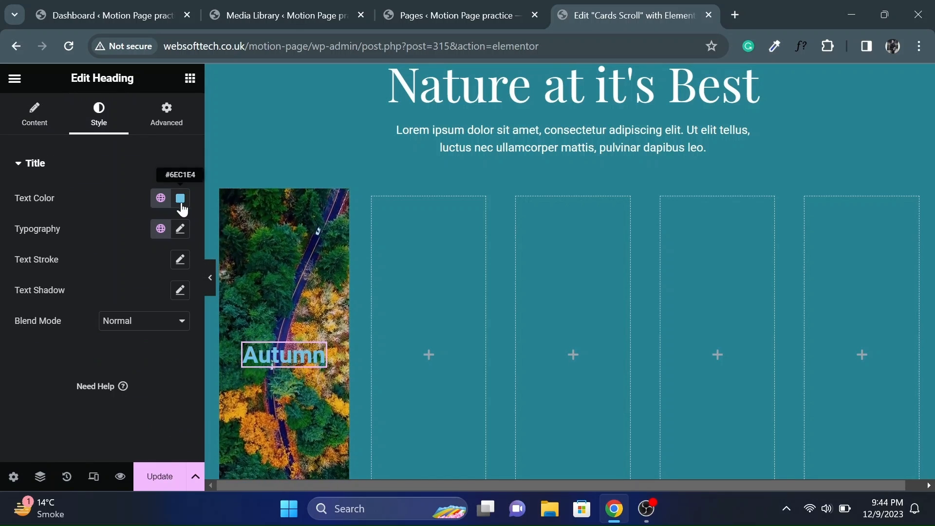
left_click(181, 201)
left_click_drag(117, 280, 88, 248)
left_click(105, 194)
Set the Autumn heading's typography to the Oswald family, uppercase transform and 2 px letter spacing
left_click(178, 229)
left_click(139, 297)
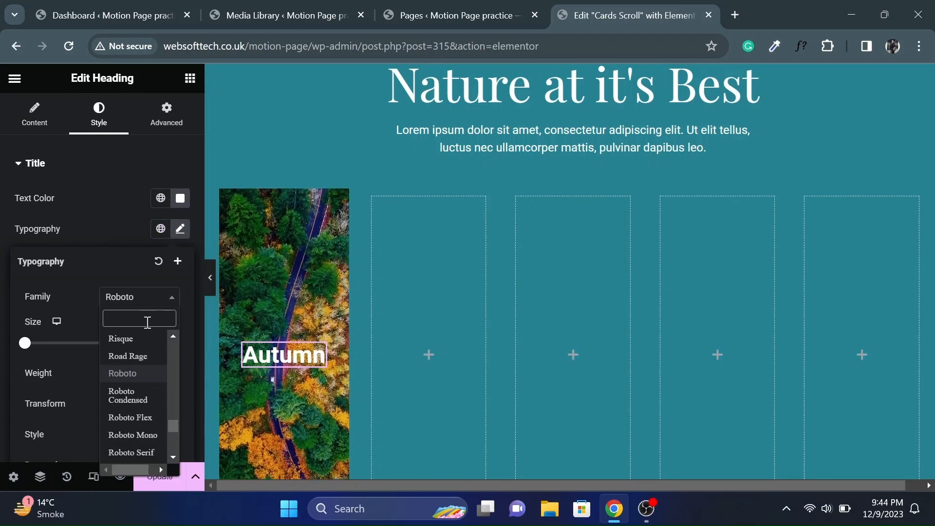
type("oswal")
left_click(128, 360)
scroll(127, 358, "down", 1)
left_click(110, 355)
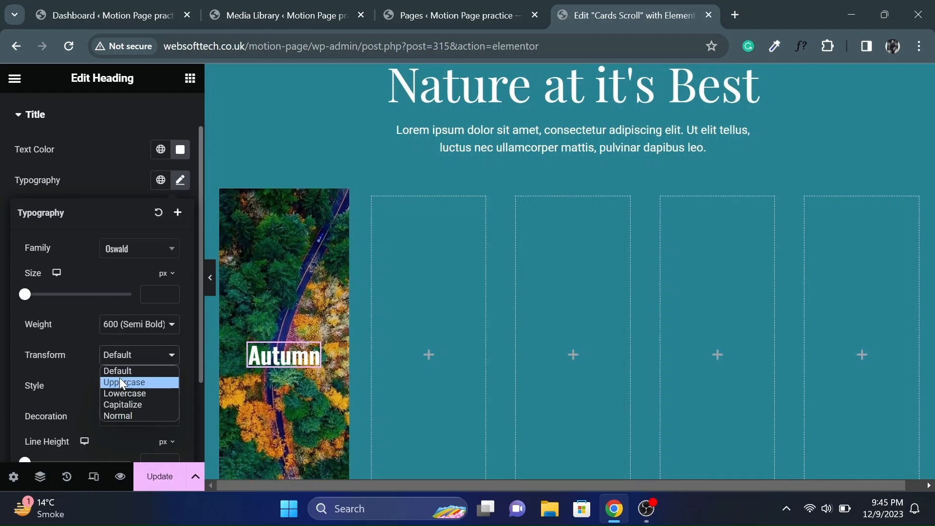
left_click(118, 378)
scroll(122, 379, "down", 2)
type("2")
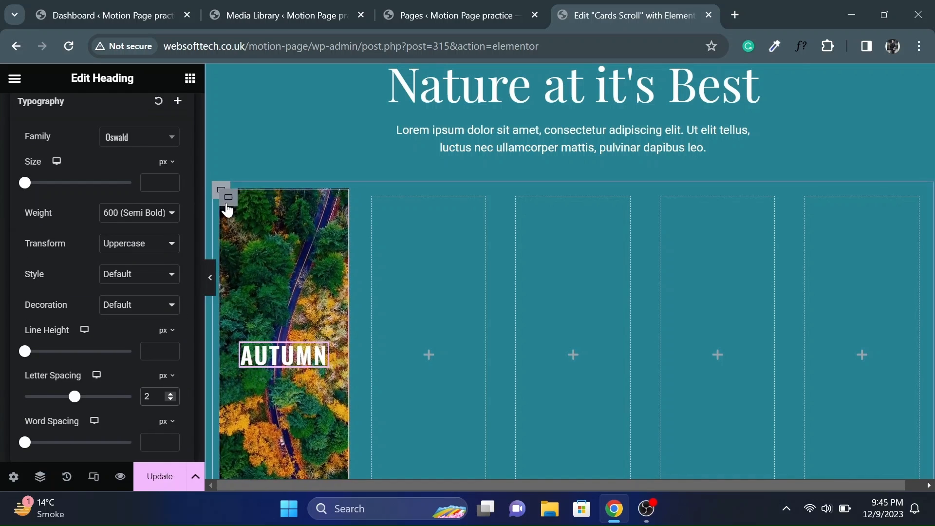
Give the Autumn container a classic background overlay on hover in black (#000000)
left_click(226, 202)
left_click(90, 126)
left_click(144, 198)
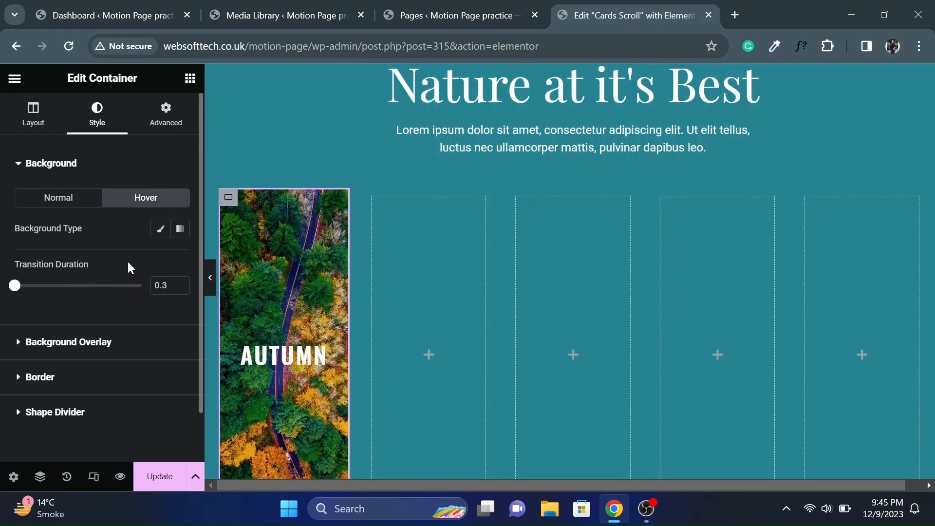
left_click(39, 342)
left_click(146, 232)
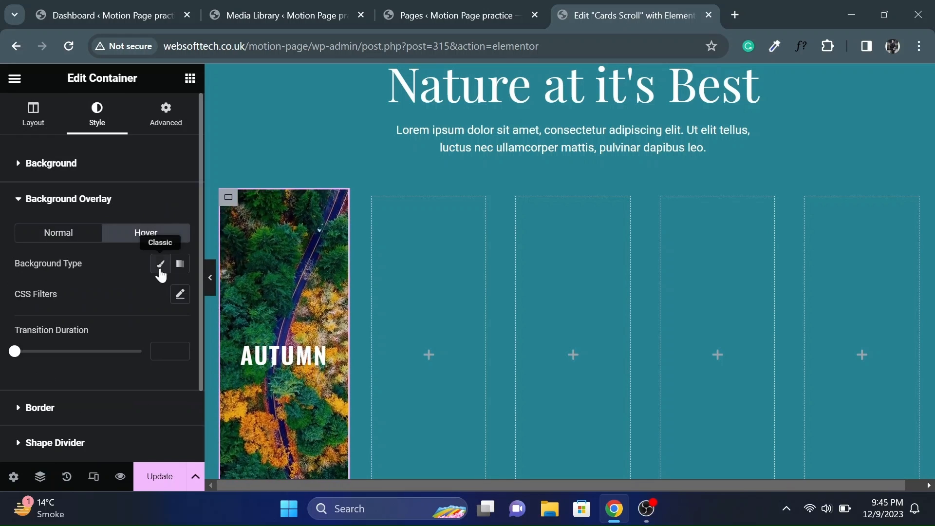
left_click(160, 263)
left_click(180, 294)
left_click(198, 339)
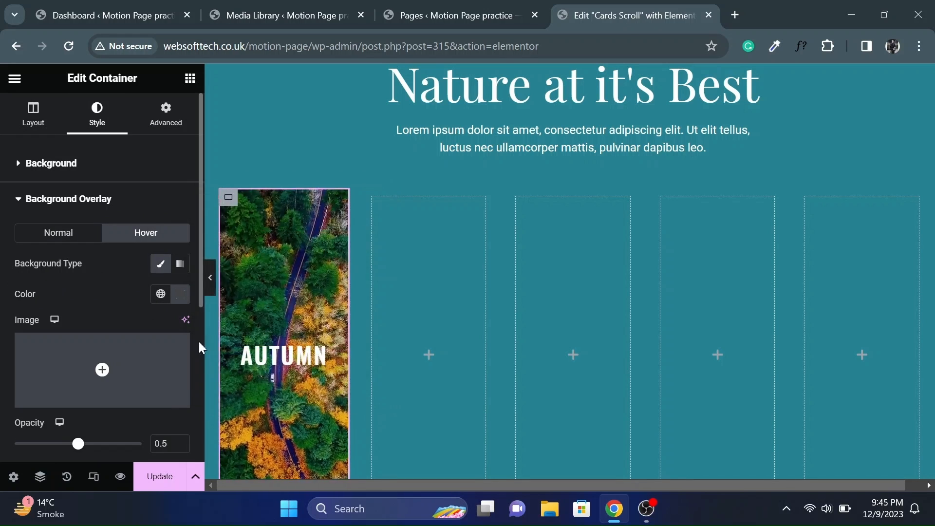
left_click(180, 294)
left_click_drag(226, 328, 2, 380)
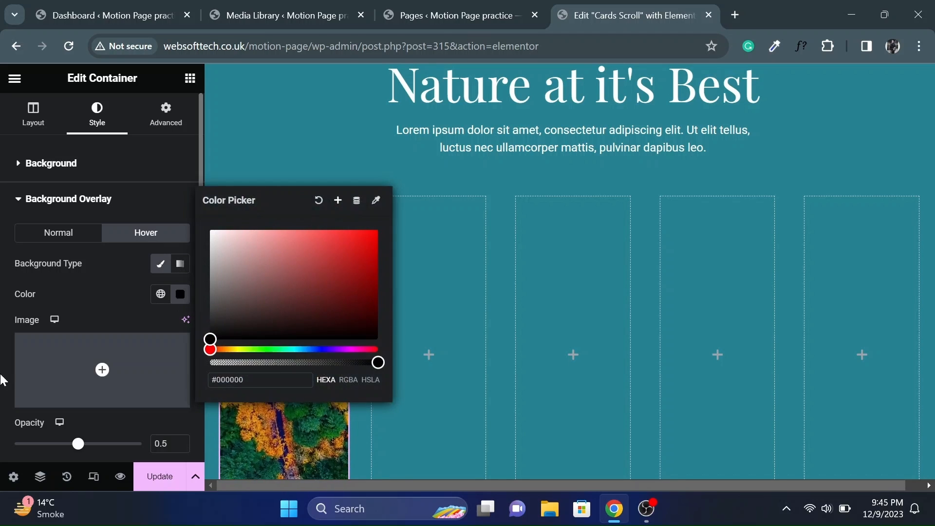
left_click(2, 380)
Set the hover overlay's opacity to 0.2 and preview the card with the editor panel hidden
scroll(80, 384, "down", 1)
left_click(162, 392)
key("Delete")
type("2")
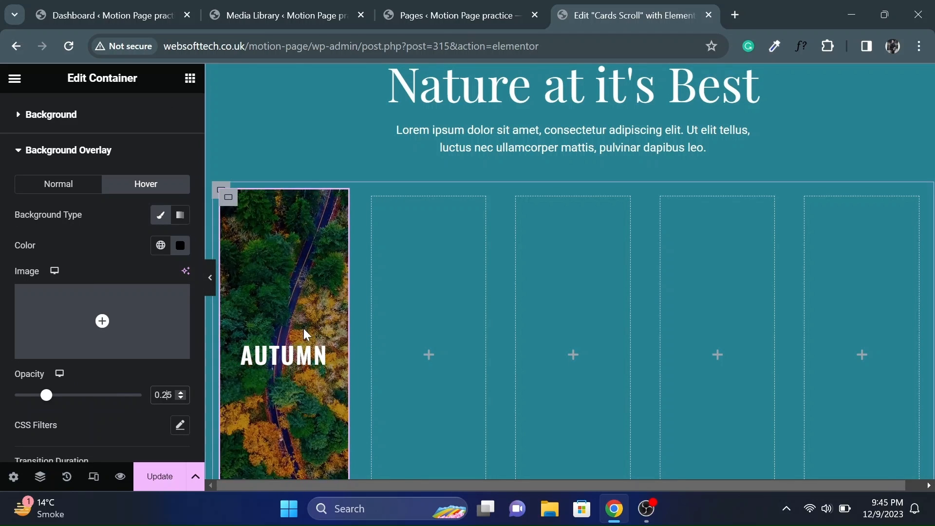
left_click(210, 282)
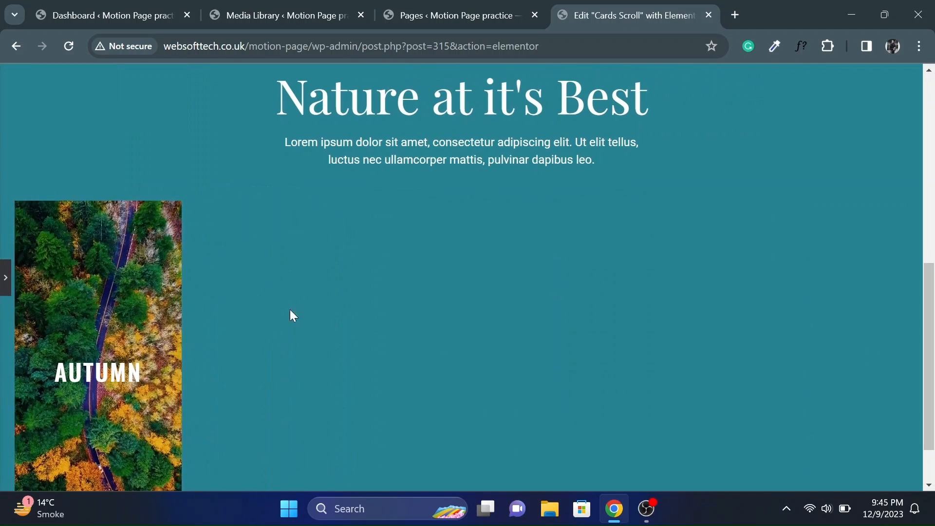
left_click(3, 283)
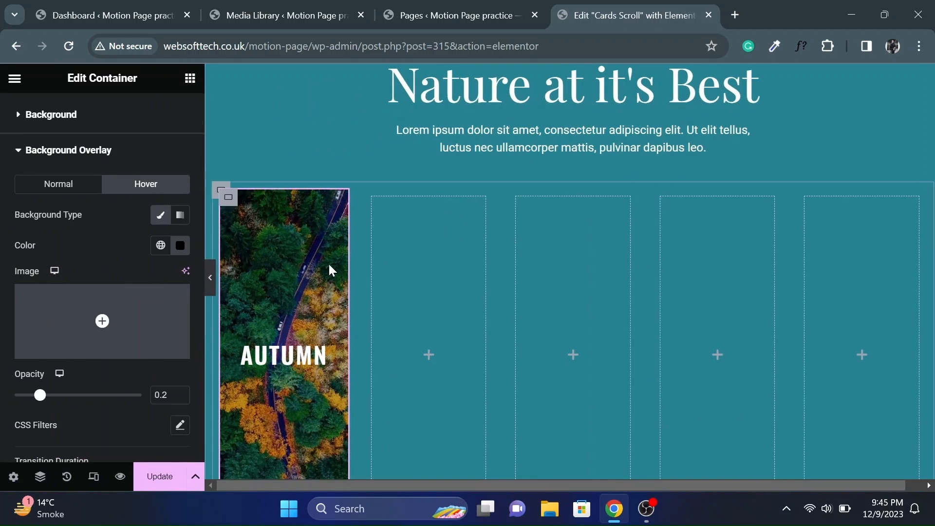
Assign the CSS class "card" to the Autumn container
right_click(229, 199)
left_click(263, 222)
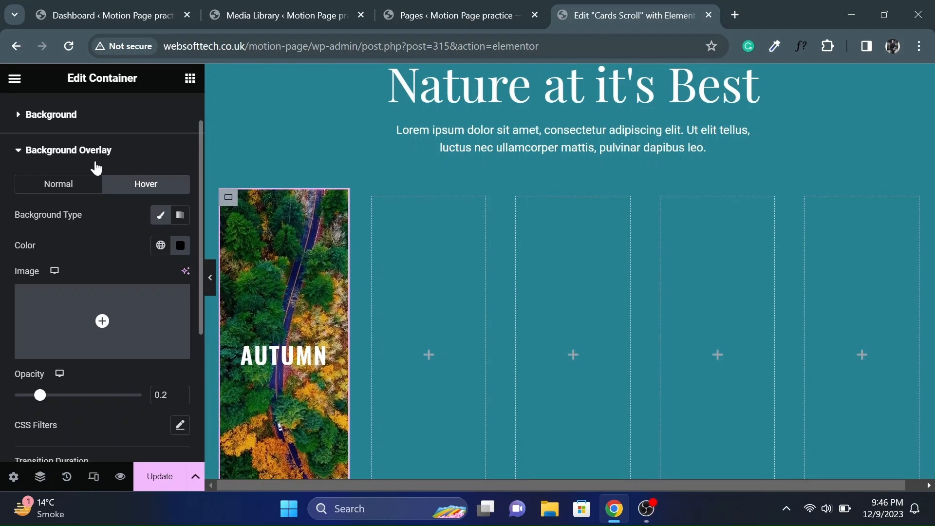
scroll(92, 164, "up", 1)
left_click(178, 126)
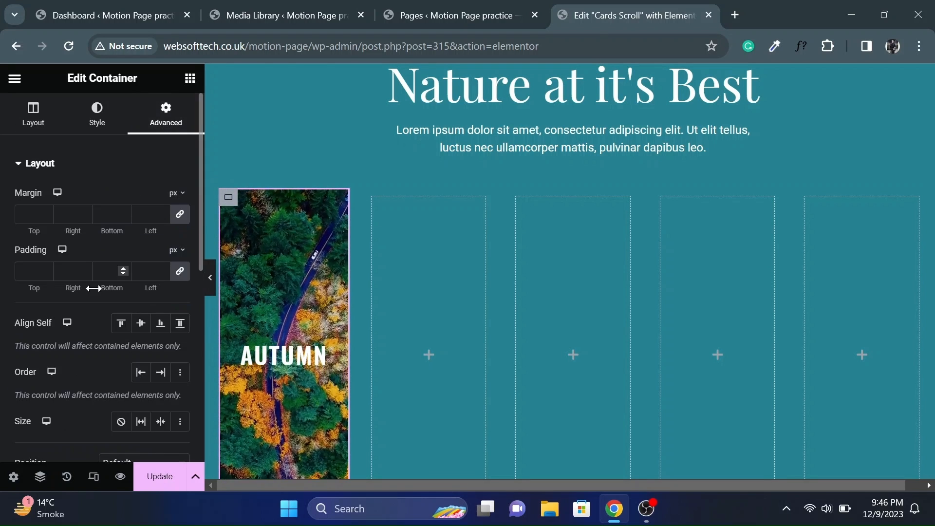
scroll(94, 287, "down", 6)
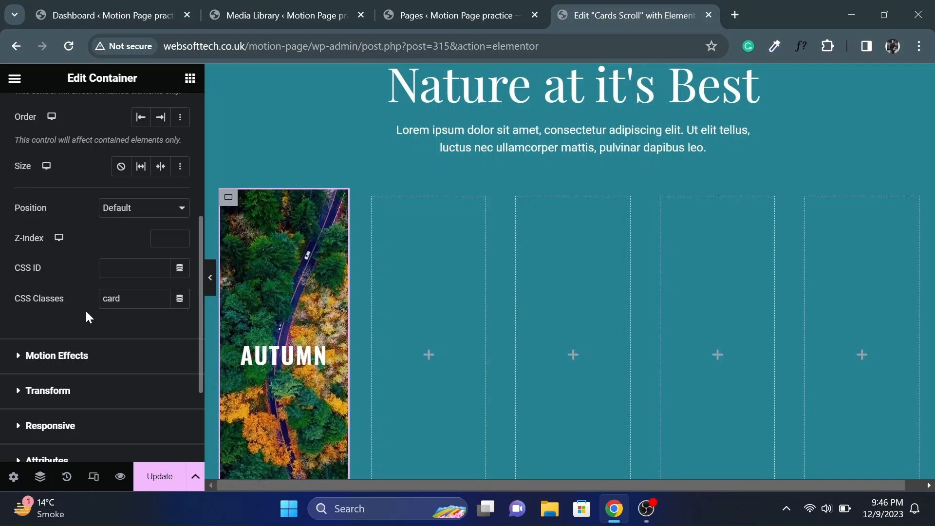
Assign the CSS ID "pin-container" to the container that holds the row of cards
left_click(220, 188)
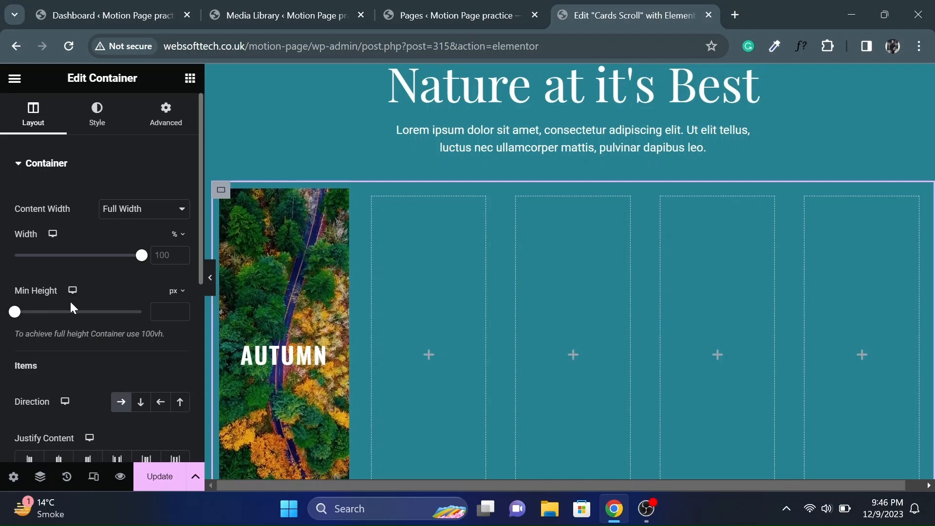
left_click(172, 120)
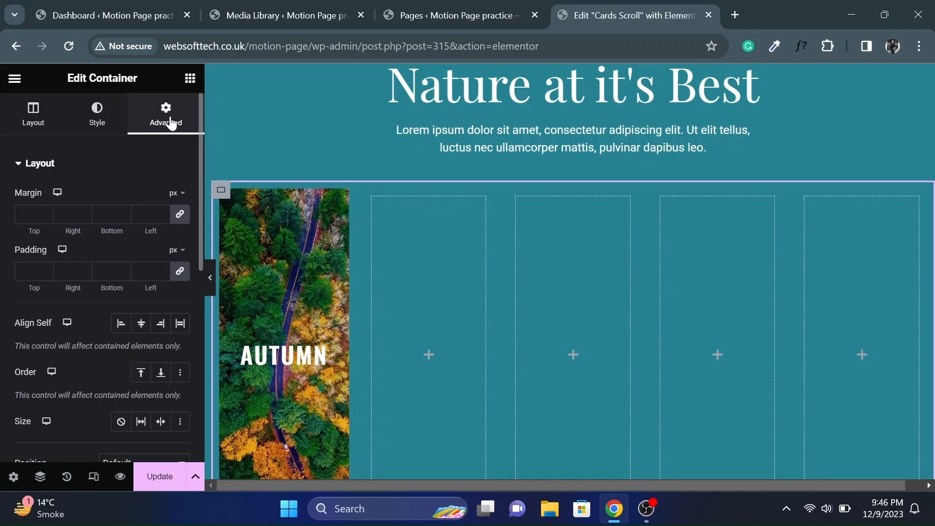
scroll(30, 275, "down", 4)
scroll(30, 281, "down", 1)
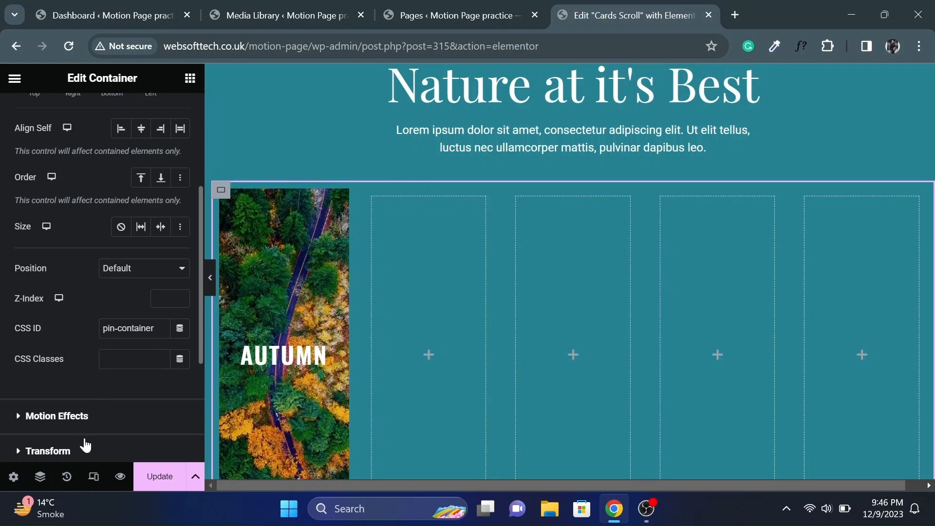
In the page's element structure, rename the row's container "Cards" and its parent section "Main Container"
left_click(41, 477)
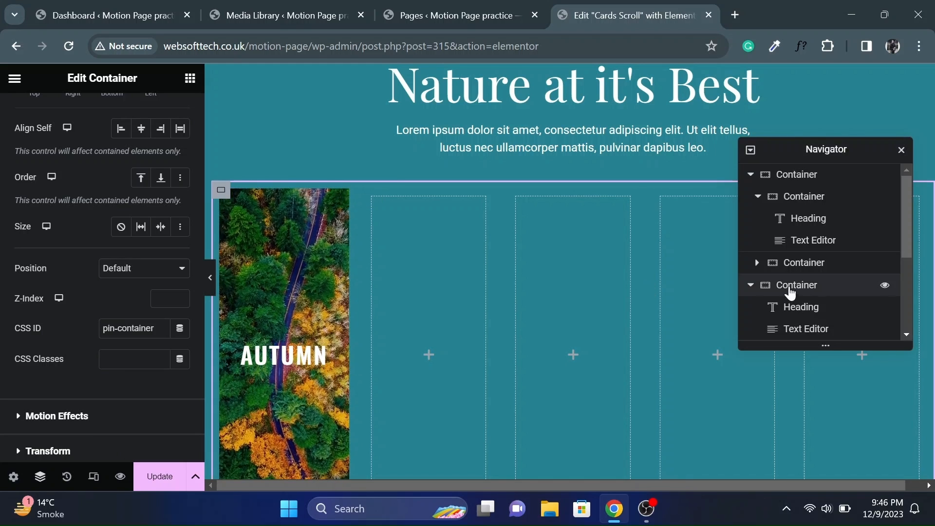
left_click(752, 175)
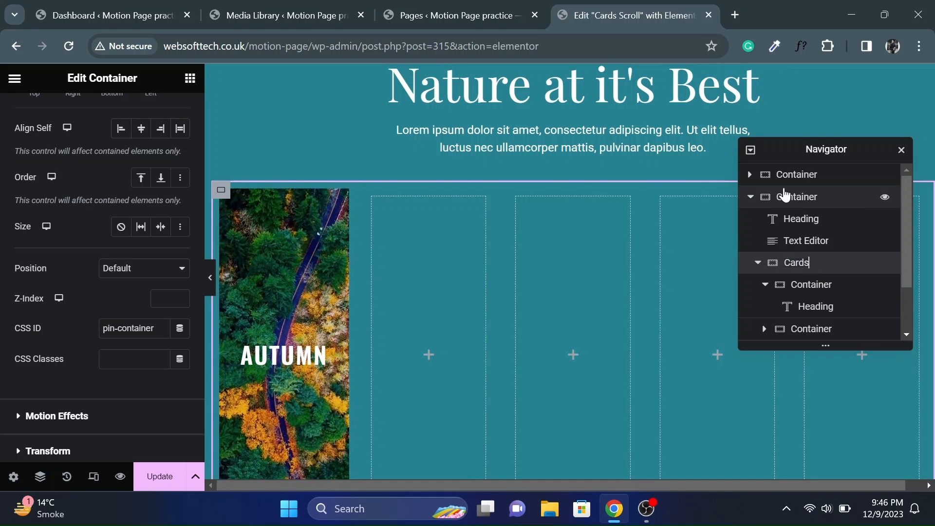
double_click(794, 197)
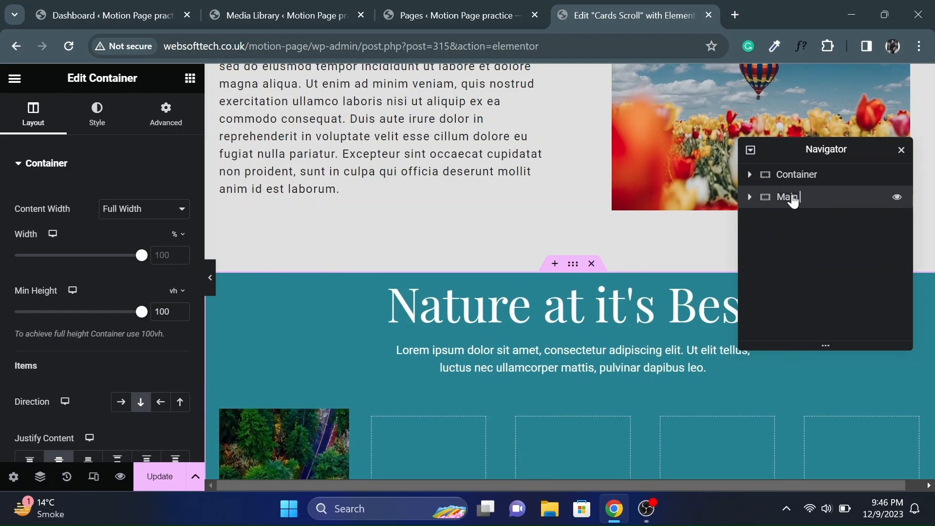
type("Main Container")
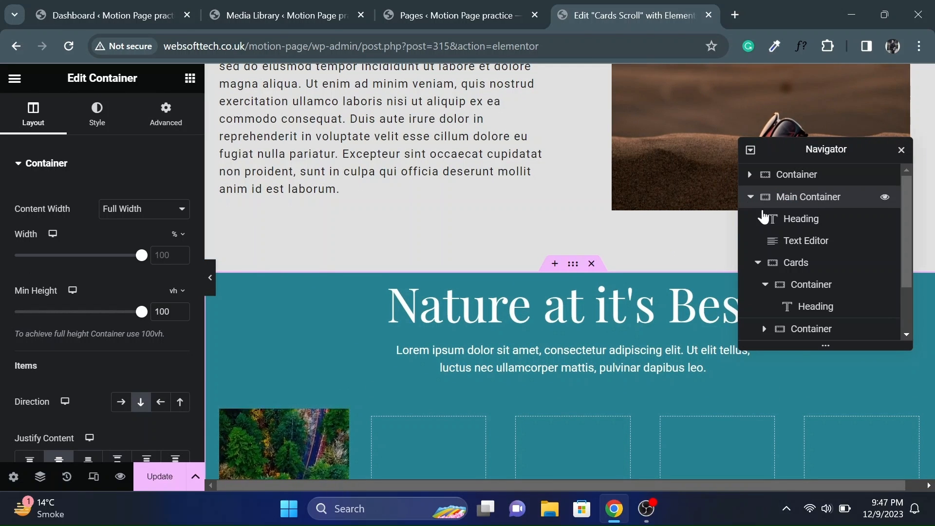
Rename the Autumn container inside Cards as "Card1"
left_click(798, 291)
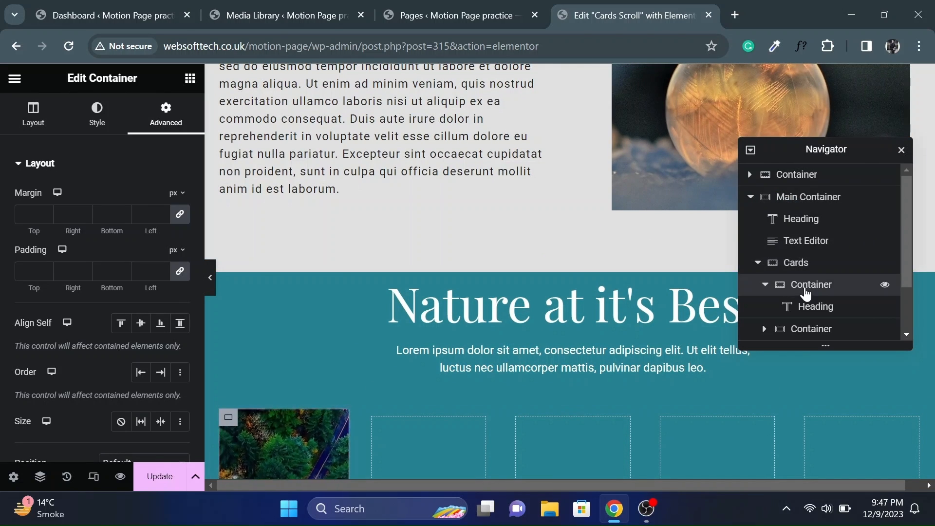
scroll(649, 327, "down", 3)
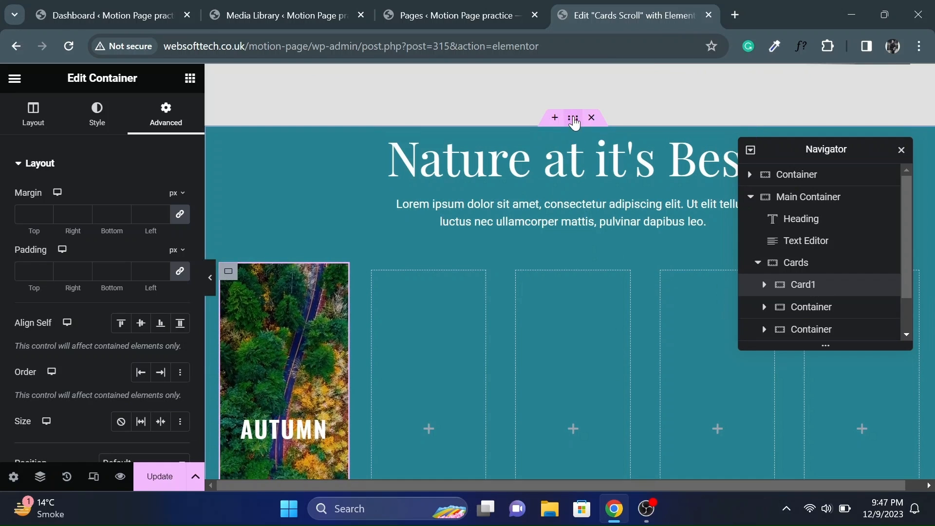
Unlink the Main Container's padding values and set 85 px top and bottom, keeping 10 px on the sides
left_click(574, 119)
left_click(171, 124)
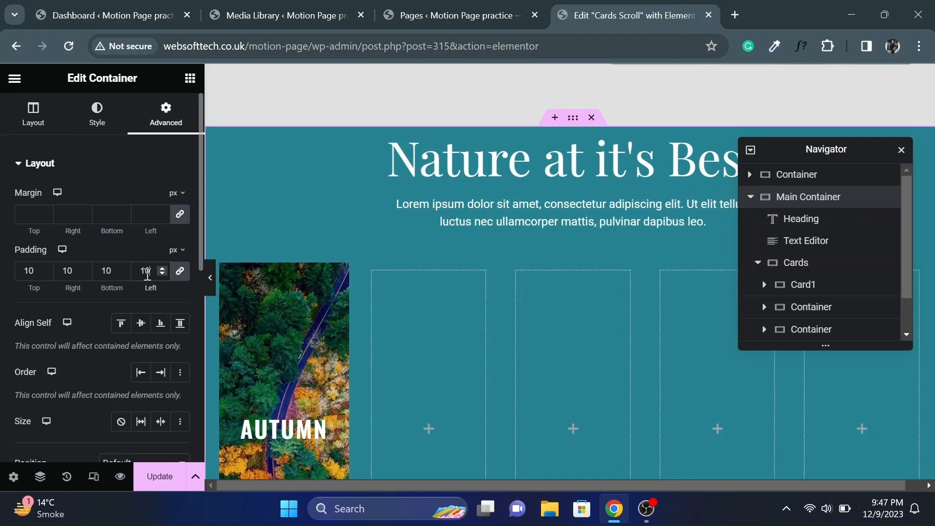
left_click(180, 279)
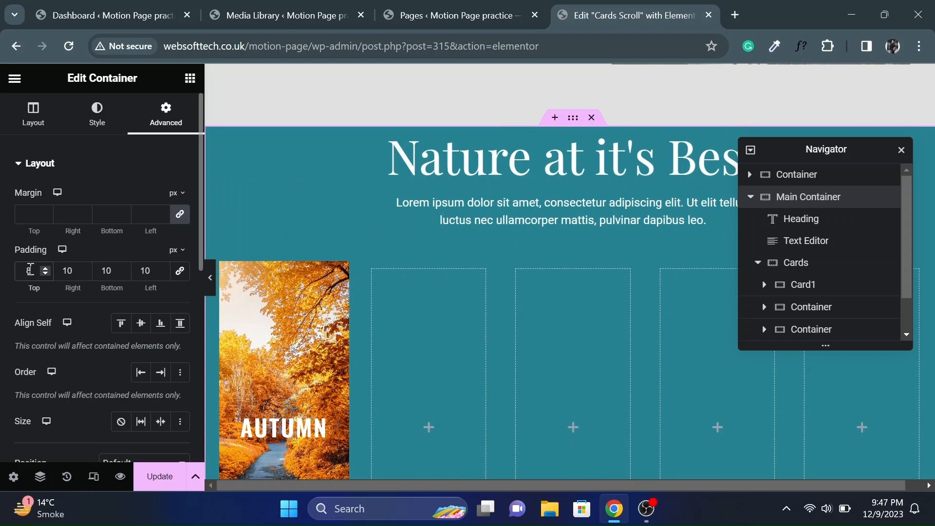
type("80")
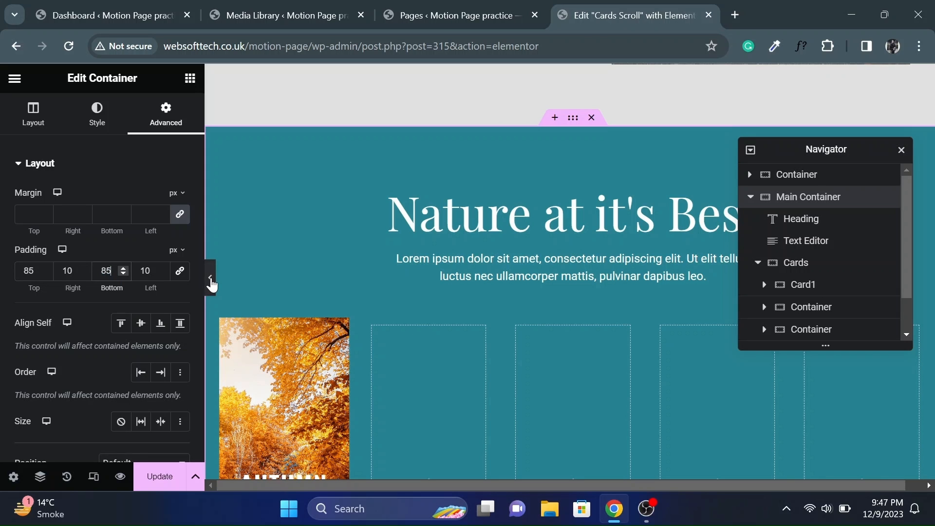
left_click(211, 280)
scroll(422, 290, "down", 5)
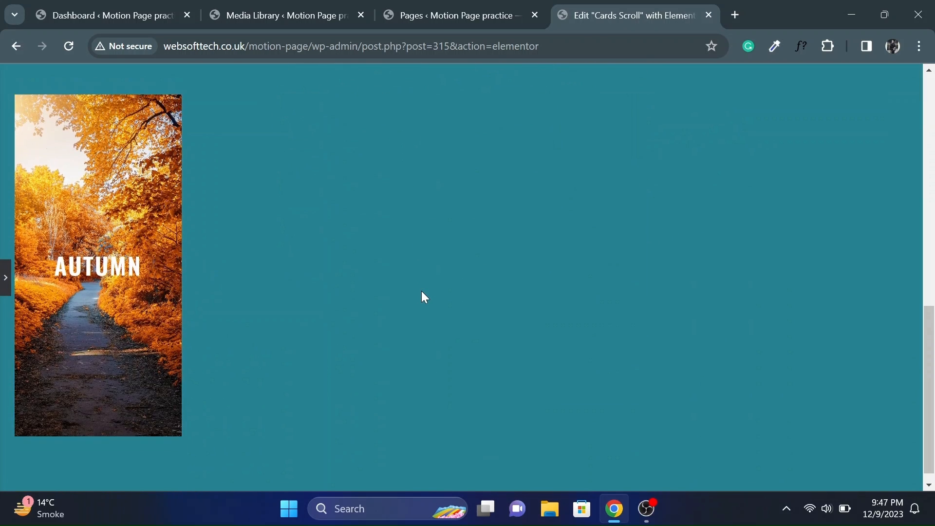
scroll(421, 291, "up", 4)
left_click(2, 276)
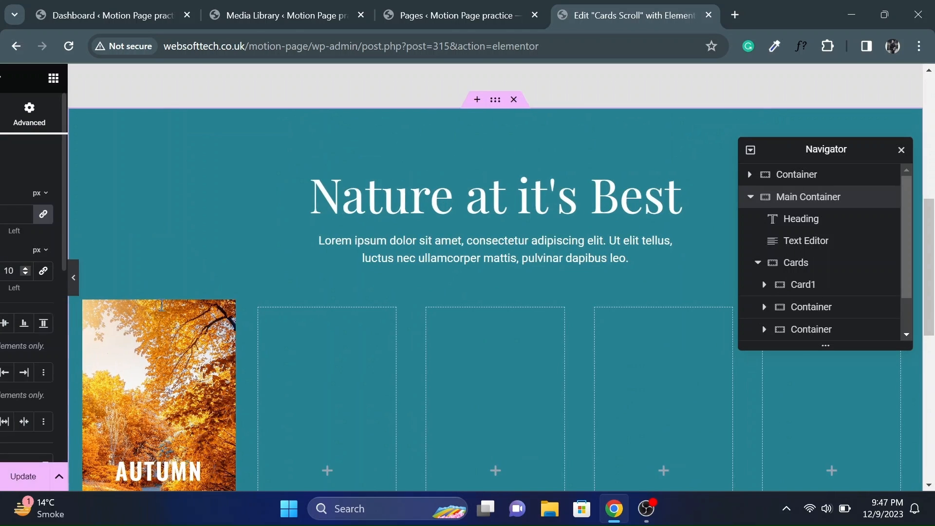
Duplicate the Autumn card once and delete the empty container directly beside the copy
scroll(354, 328, "down", 1)
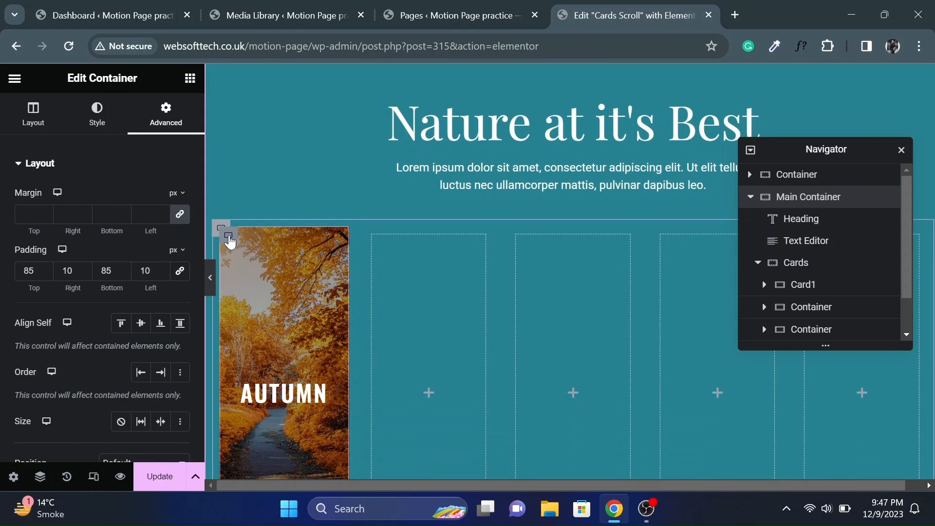
left_click(230, 242)
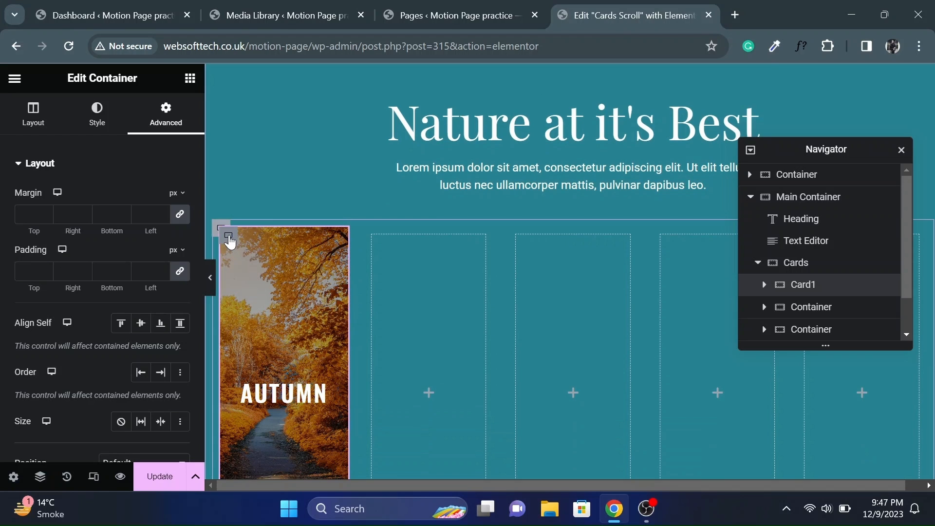
right_click(230, 242)
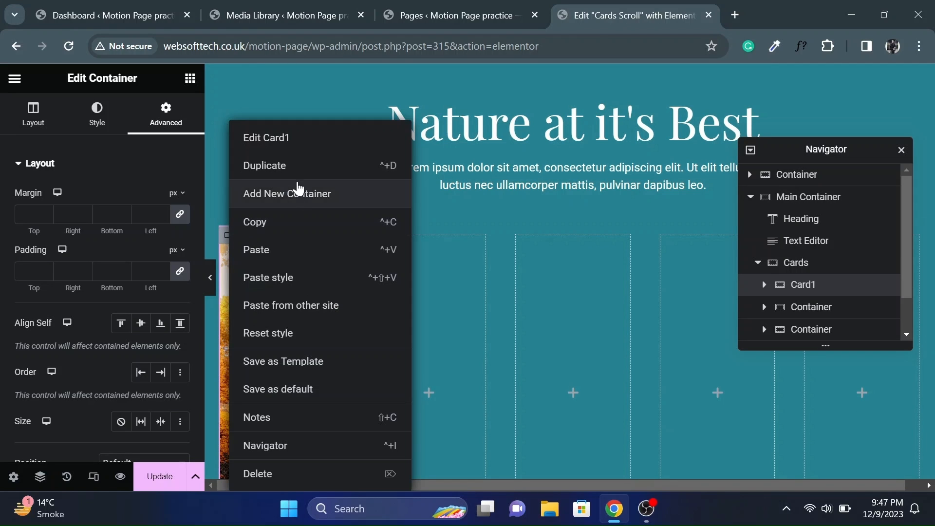
left_click(303, 176)
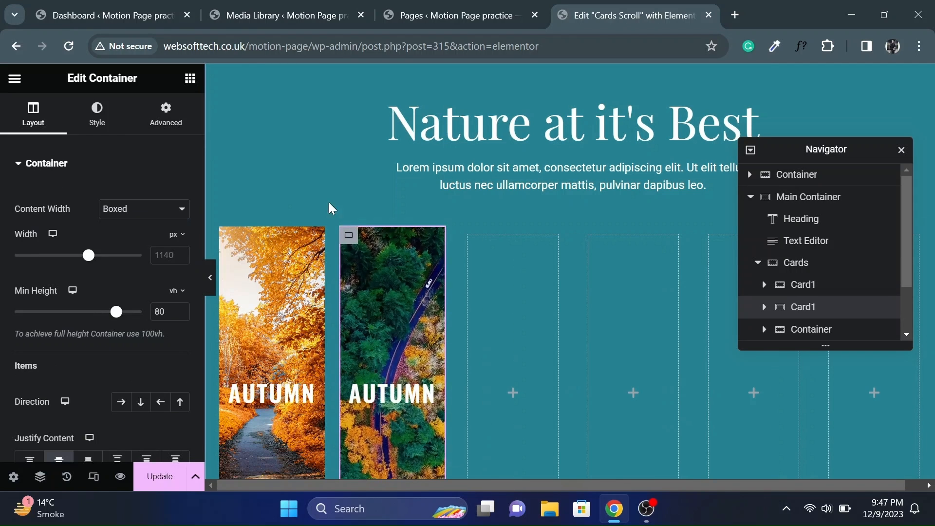
right_click(469, 236)
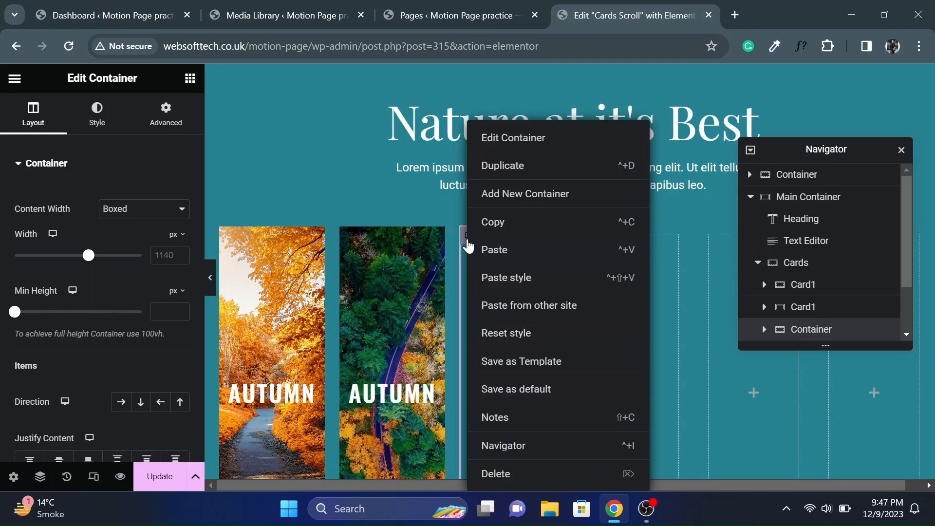
left_click(496, 482)
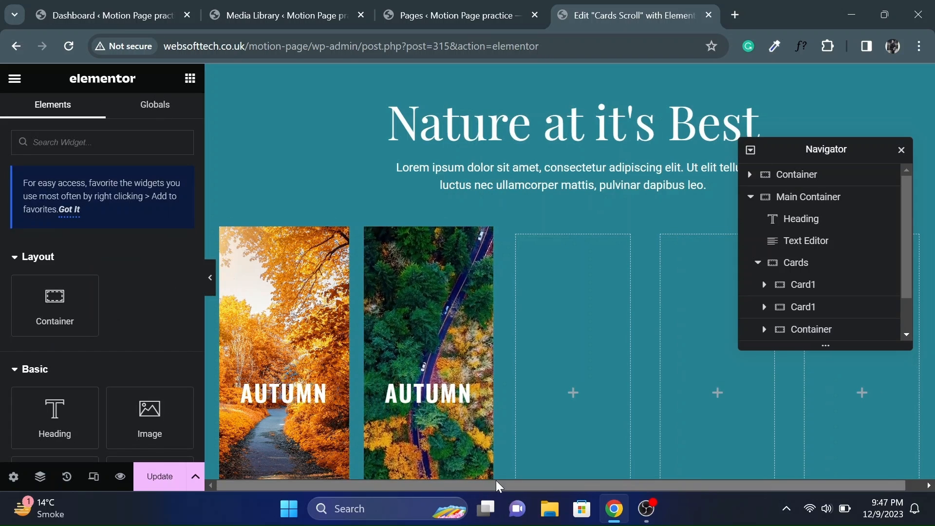
Duplicate the Autumn card three more times, deleting the remaining empty containers so the row holds five cards
right_click(377, 246)
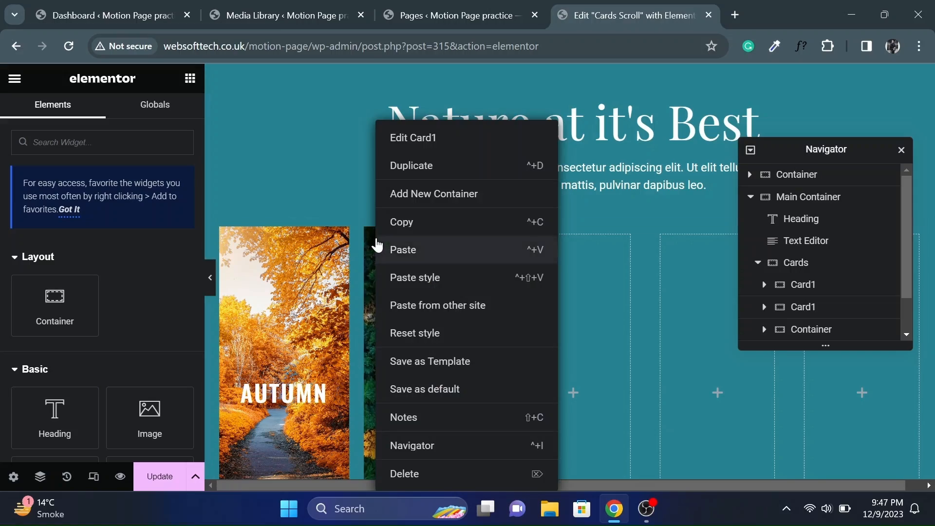
left_click(427, 172)
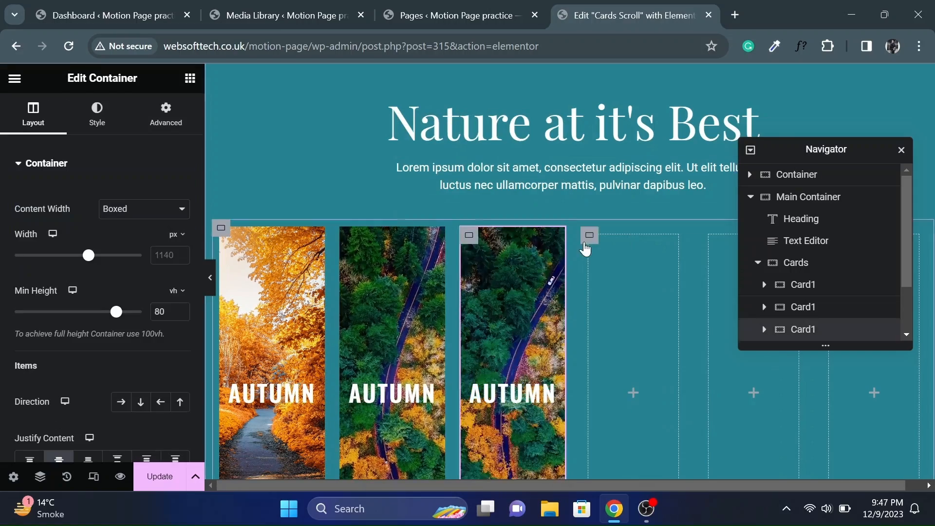
right_click(588, 248)
left_click(626, 479)
right_click(522, 241)
left_click(569, 171)
right_click(712, 242)
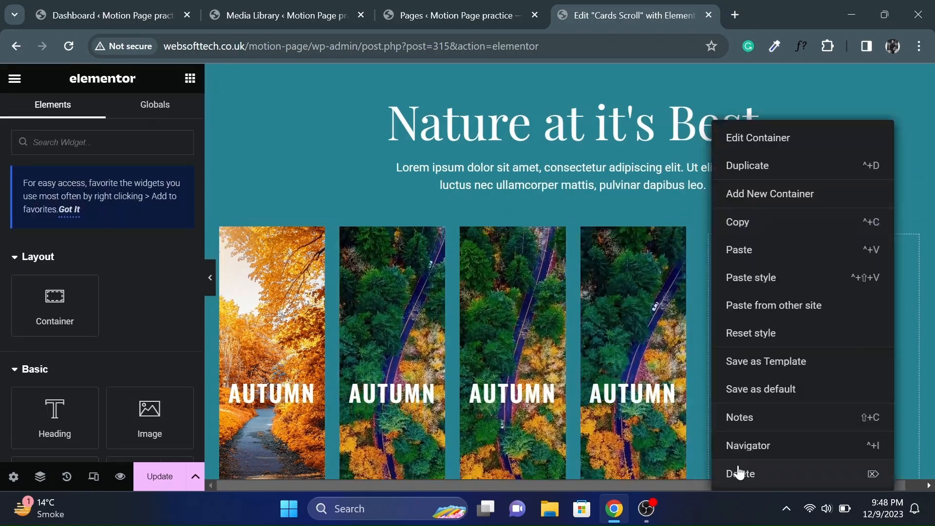
left_click(738, 472)
right_click(660, 241)
left_click(701, 170)
right_click(831, 238)
left_click(774, 473)
Copy the Spring.mp4 file URL from the Media Library and set it as the second card's background video link
left_click(374, 237)
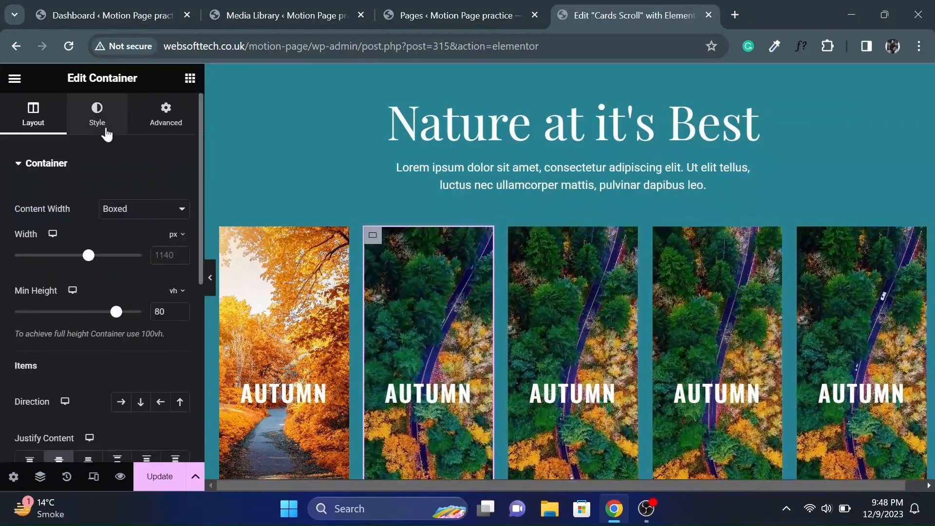
left_click(104, 126)
left_click(251, 19)
left_click(895, 110)
left_click(633, 358)
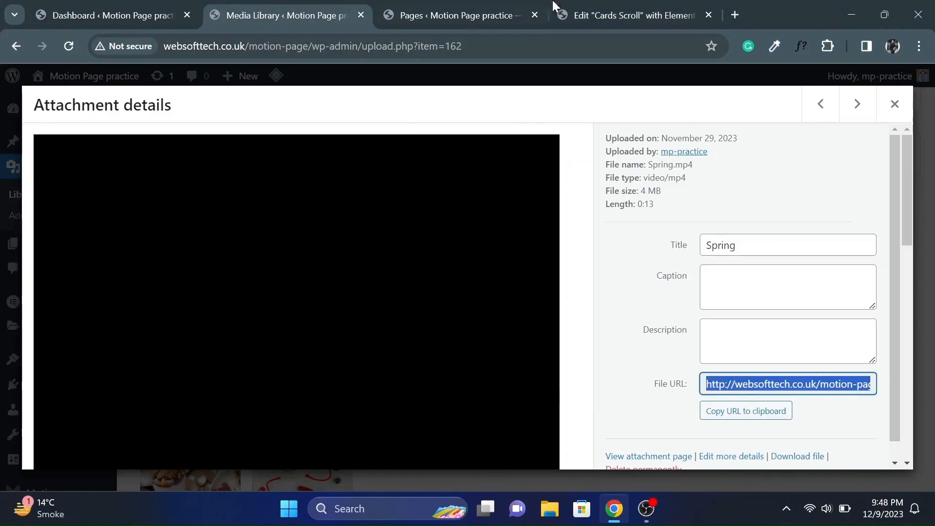
left_click(604, 15)
left_click(44, 308)
key("ctrl+a")
type("http://websofttech.co.uk/motion-page/wp-content/uploads/2023/11/Spring.mp4")
Change the second card's heading to "Spring"
left_click(430, 392)
left_click(52, 212)
key("ctrl+a")
type("Spring")
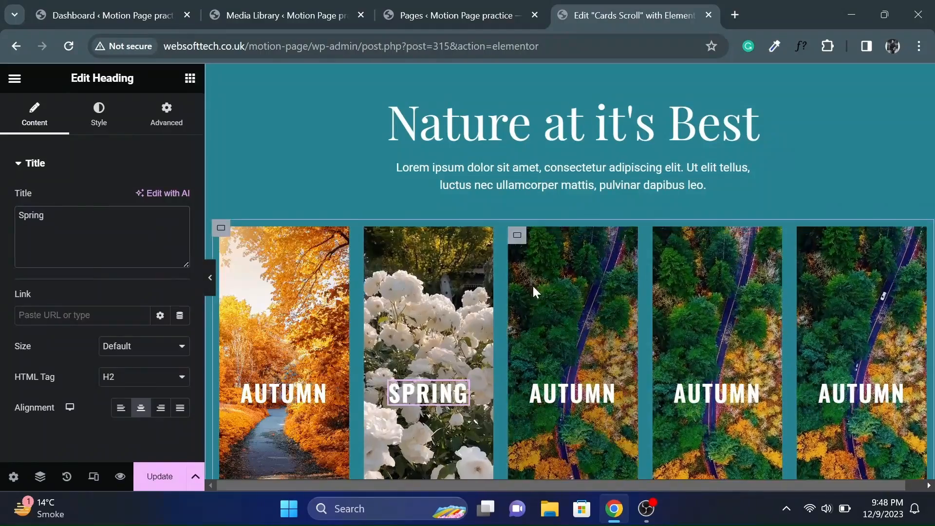
Copy the Summer.mp4 file URL from the Media Library and set it as the third card's background video link
left_click(517, 236)
left_click(287, 16)
left_click(895, 104)
left_click(276, 336)
left_click(894, 104)
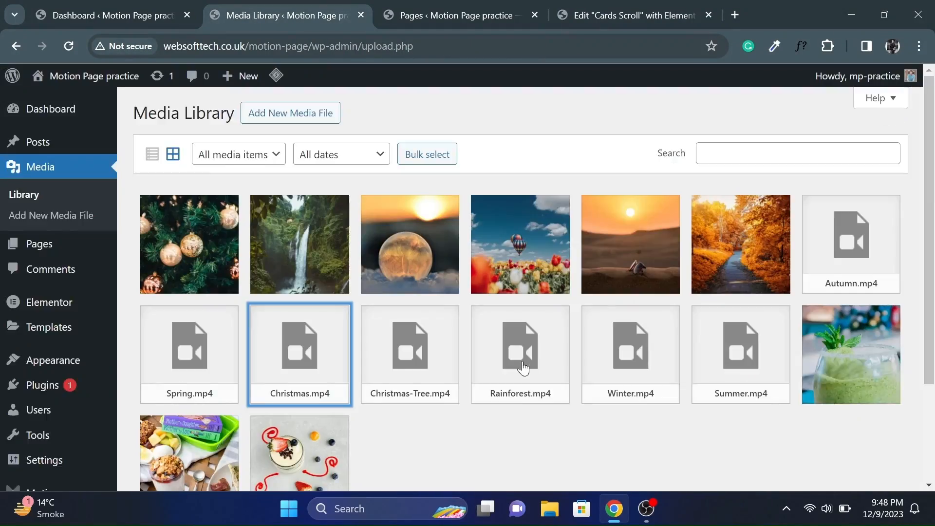
scroll(523, 367, "down", 1)
left_click(741, 258)
left_click(633, 14)
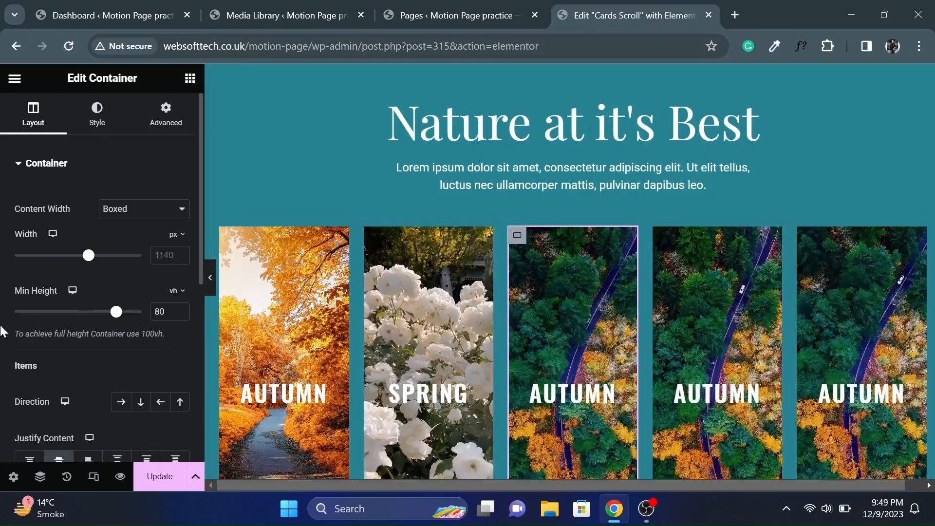
left_click(97, 114)
left_click(125, 307)
key("ctrl+a")
type("http://websofttech.co.uk/motion-page/wp-content/uploads/2023/11/Summer.mp4")
Set the third card's background fallback to the desert sunset image and change its heading to "Summer"
scroll(126, 307, "down", 4)
left_click(112, 307)
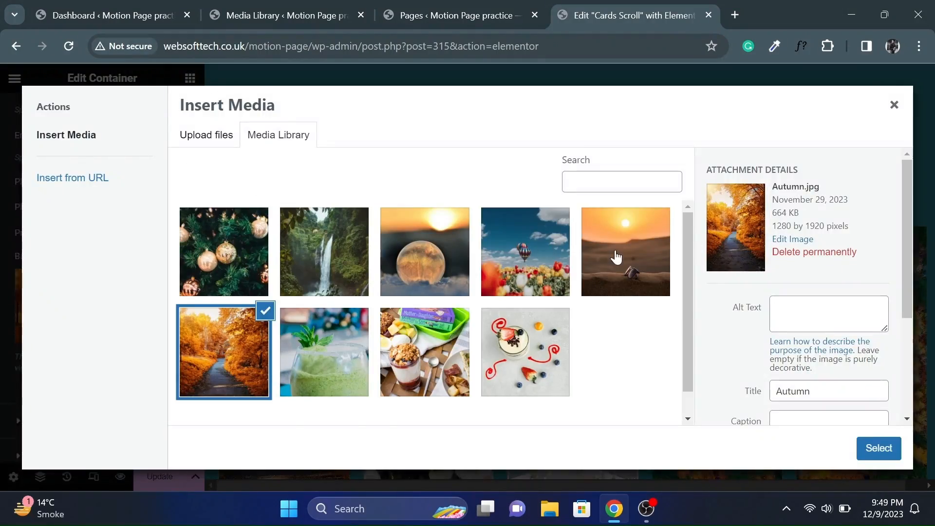
left_click(617, 256)
left_click(879, 448)
left_click(572, 393)
left_click(83, 223)
key("ctrl+a")
type("Summer")
Set the Spring card's background fallback to the image of a hot-air balloon over tulips
left_click(373, 235)
left_click(100, 118)
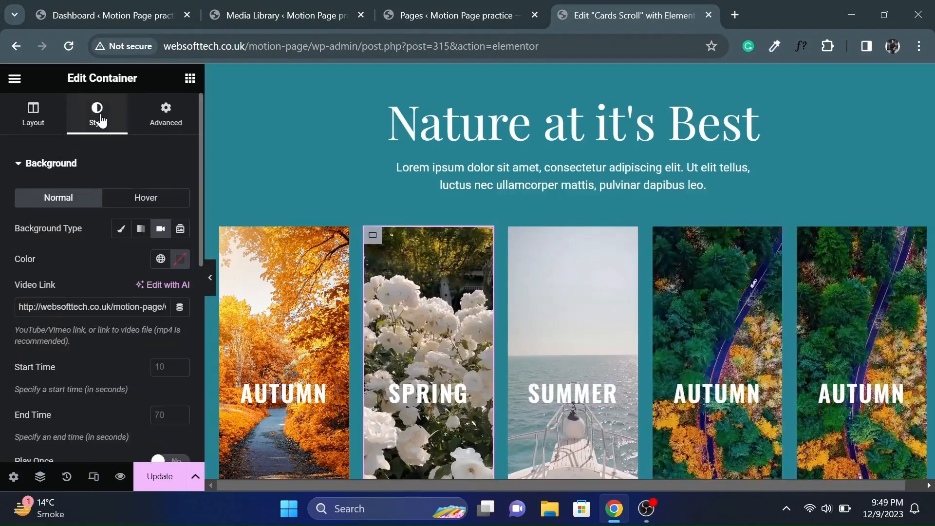
scroll(83, 341, "down", 5)
left_click(83, 352)
left_click(531, 253)
left_click(879, 448)
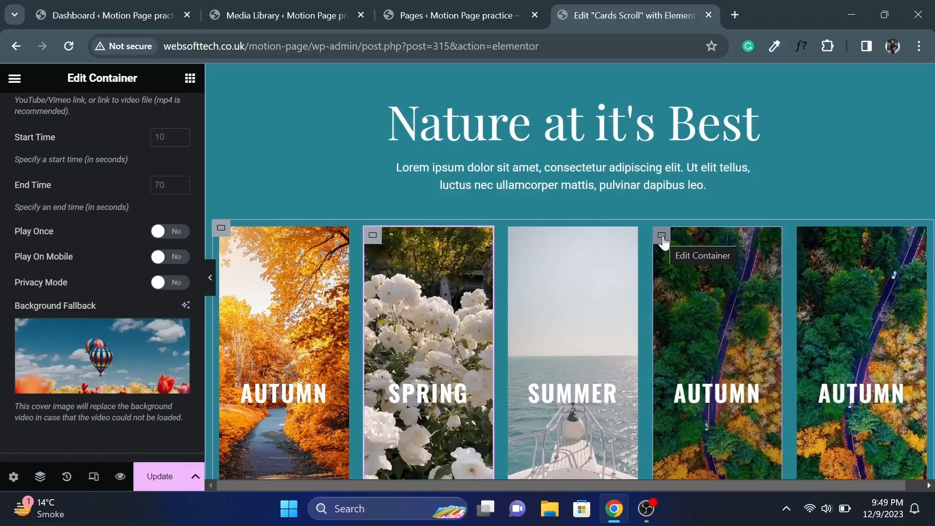
Move the fourth card ahead of the Summer card and change its heading to "Forest"
left_click(662, 237)
left_click_drag(662, 237, 528, 254)
left_click(606, 390)
left_click(76, 231)
key("ctrl+a")
type("For")
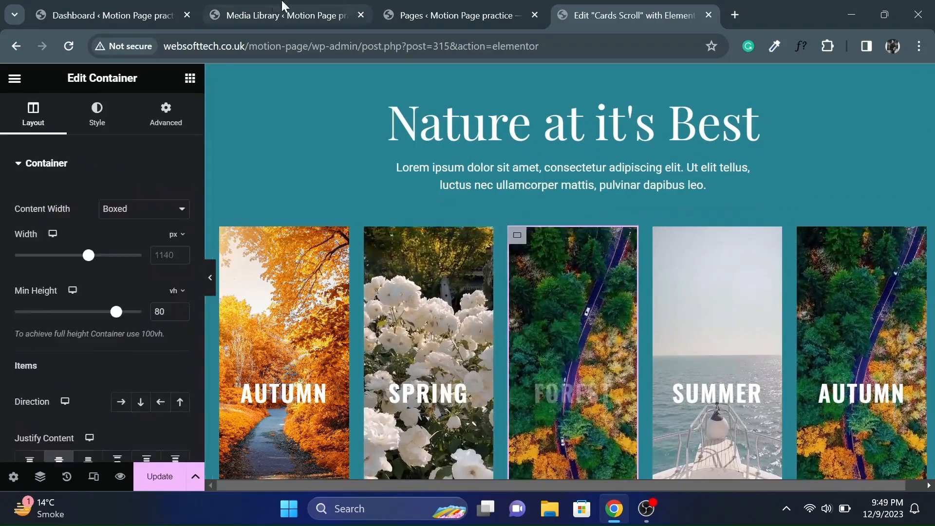
Set the Forest card's background video link to the Rainforest.mp4 file URL and replace its background fallback image
left_click(288, 15)
left_click(411, 273)
left_click(746, 397)
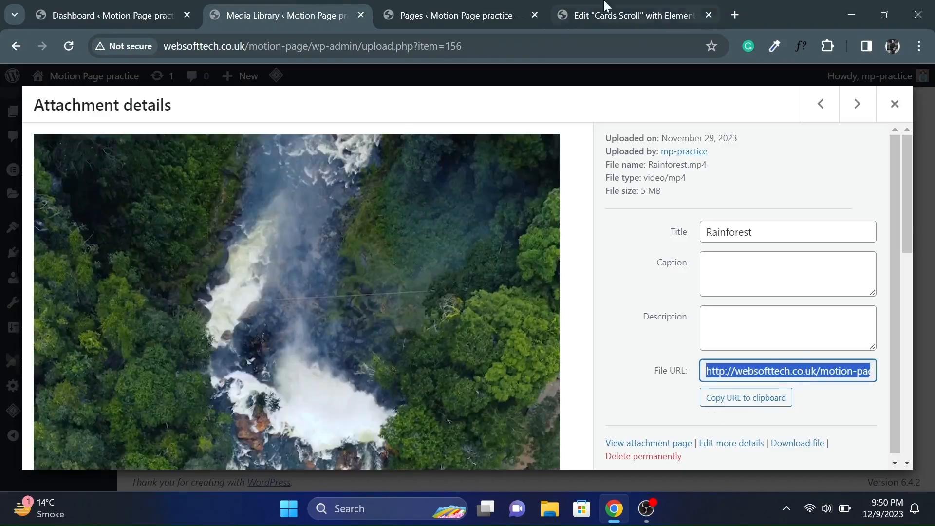
left_click(604, 7)
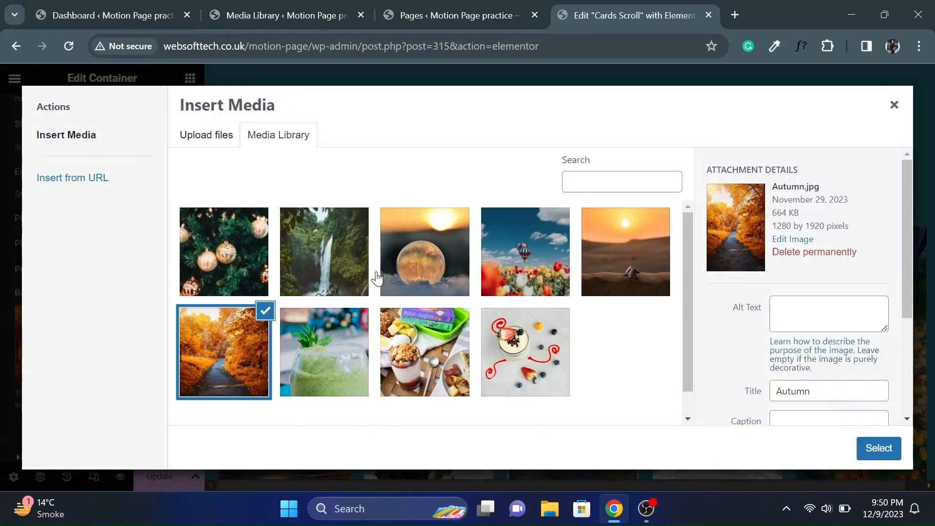
left_click(876, 450)
Move the Summer card to the end of the row and set the fourth card's background video link to the Christmas.mp4 file URL
left_click_drag(661, 237, 889, 266)
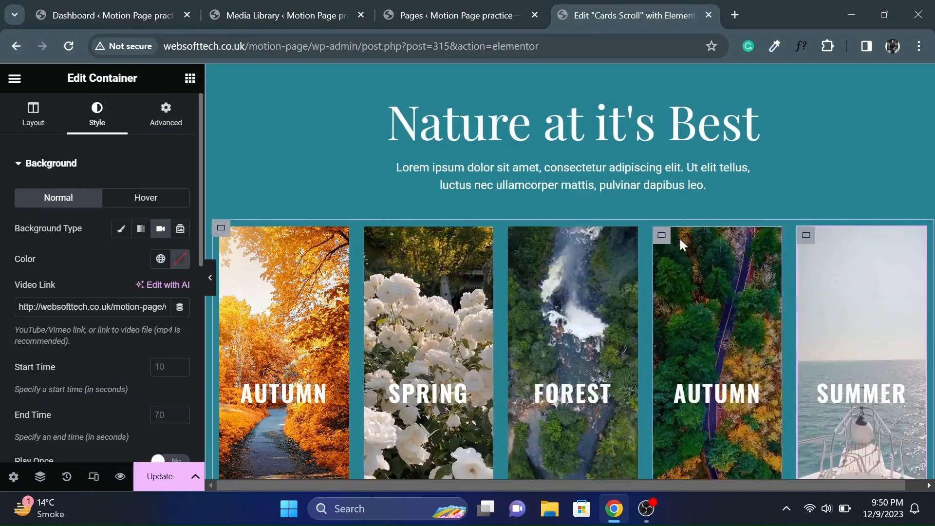
left_click(661, 237)
left_click(271, 15)
left_click(895, 105)
left_click(282, 221)
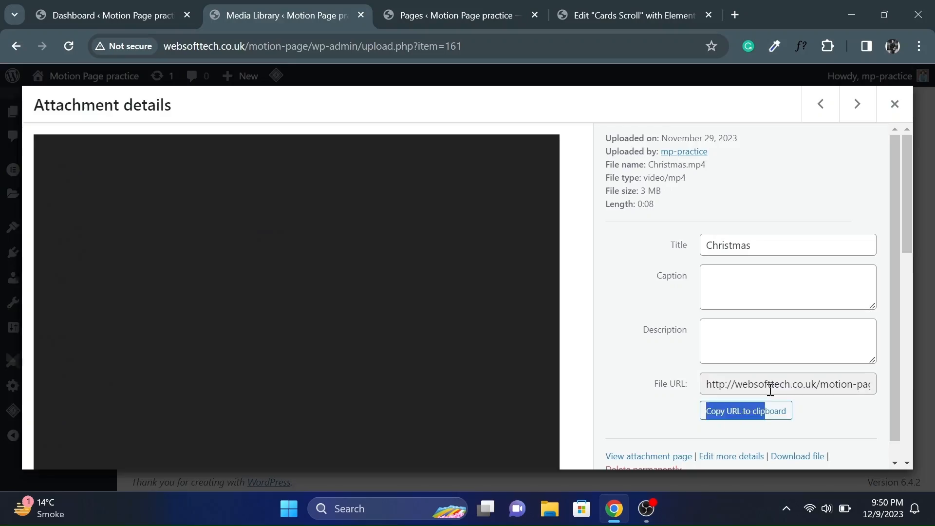
triple_click(769, 386)
left_click(603, 7)
triple_click(62, 305)
type("http://websofttech.co.uk/motion-page/wp-content/uploads/2023/11/Christmas.mp4")
Set the fourth card's background fallback to the Christmas tree baubles image and change its heading to "Christmas"
scroll(65, 311, "down", 4)
left_click(100, 390)
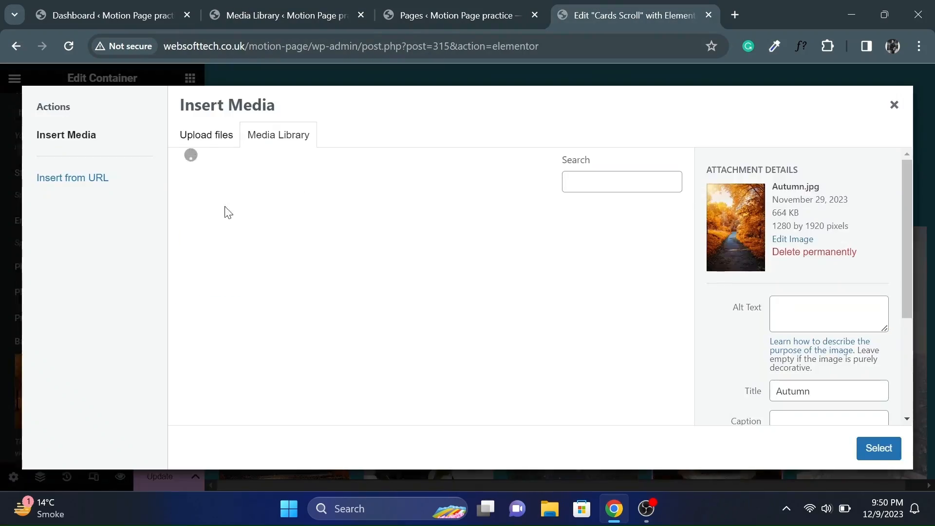
left_click(229, 248)
left_click(878, 452)
left_click(716, 393)
double_click(79, 210)
type("Christmas")
left_click(210, 278)
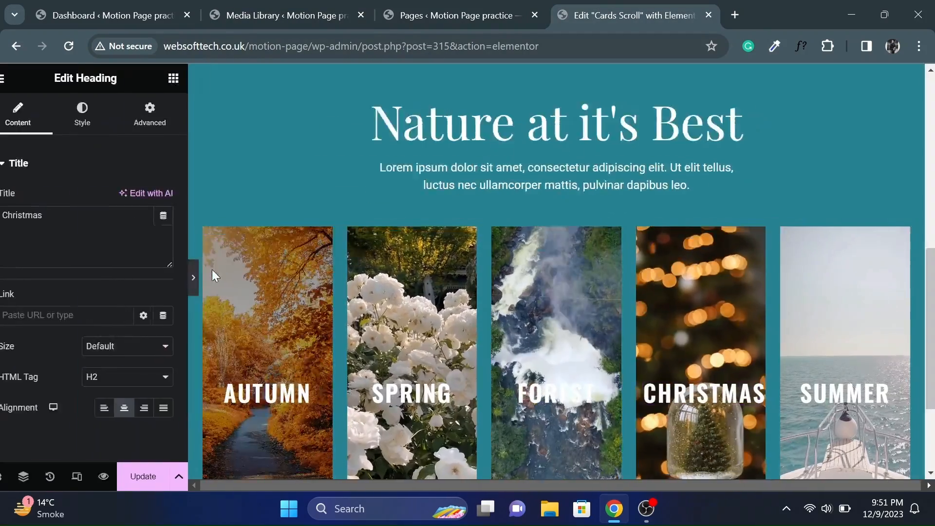
scroll(604, 351, "up", 1)
Change the last card's heading from "Summer" to "Winter"
left_click(5, 278)
left_click(859, 287)
left_click_drag(59, 216, 21, 231)
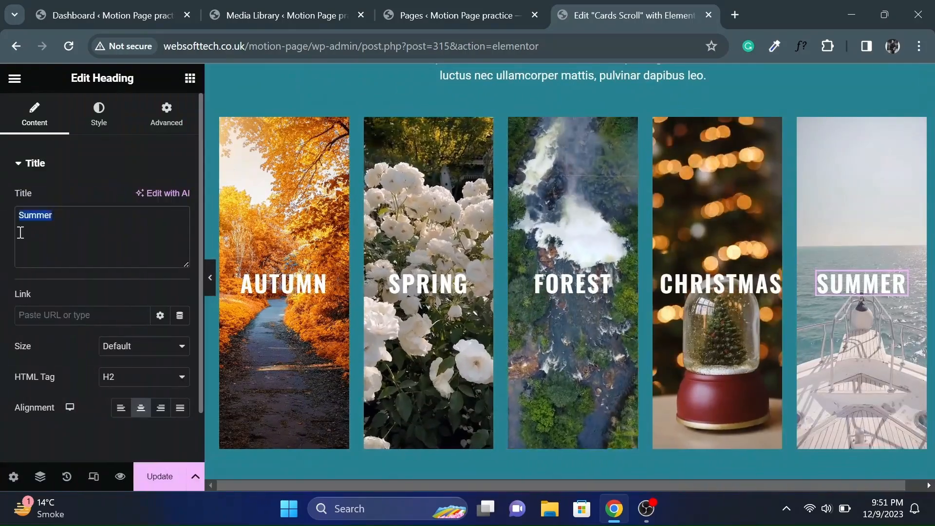
type("Winter")
Copy the Winter.mp4 file URL from the Media Library and set it as the last card's background video link
left_click(806, 126)
left_click(299, 9)
left_click(628, 224)
triple_click(719, 381)
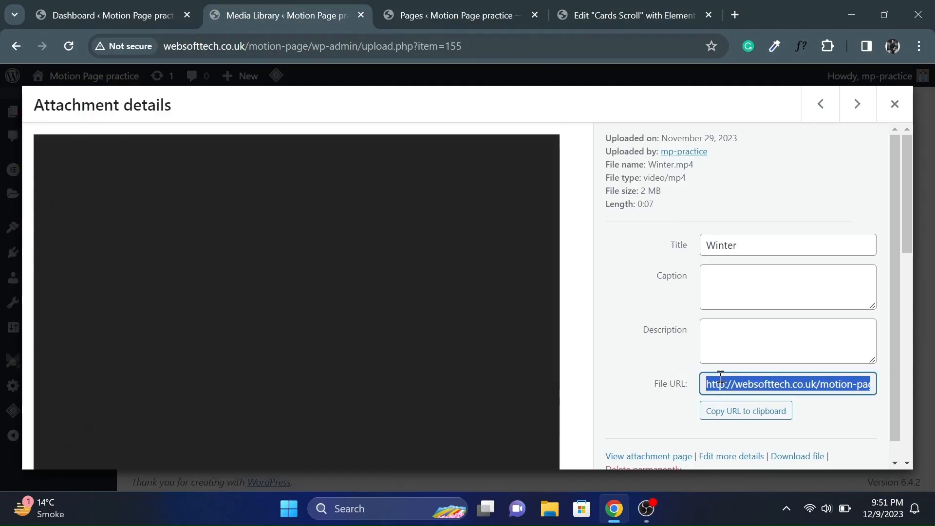
key("ctrl+c")
left_click(603, 10)
triple_click(115, 312)
key("ctrl+v")
Set the Winter card's background fallback to the image of a frozen bubble at sunset
scroll(87, 340, "down", 3)
left_click(102, 423)
left_click(421, 273)
left_click(879, 448)
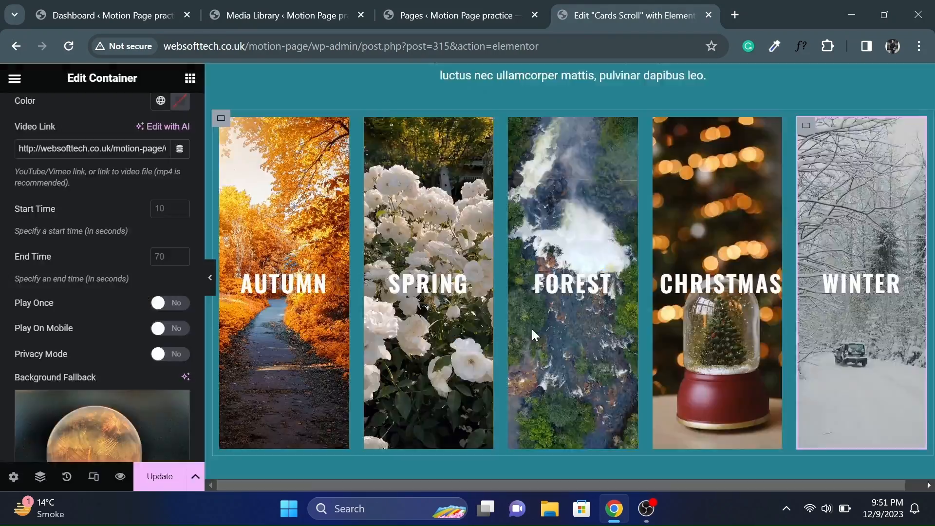
Review the whole section with its heading and five video cards at full page width
left_click(210, 278)
scroll(481, 276, "up", 3)
scroll(480, 276, "down", 3)
scroll(480, 276, "up", 2)
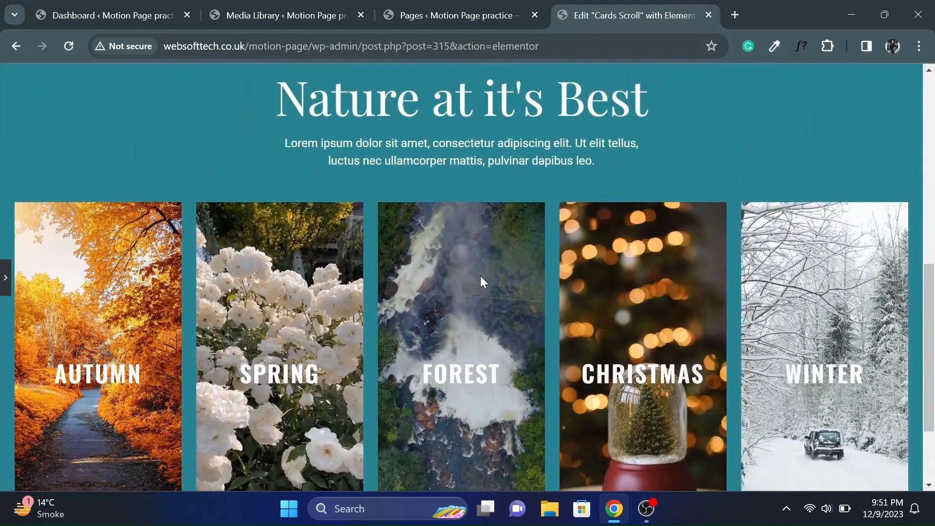
left_click(3, 276)
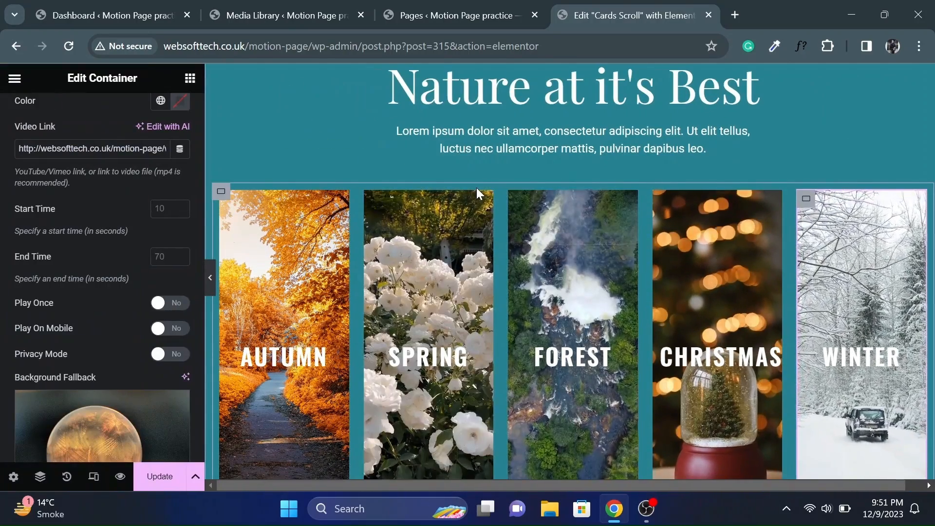
scroll(477, 189, "up", 1)
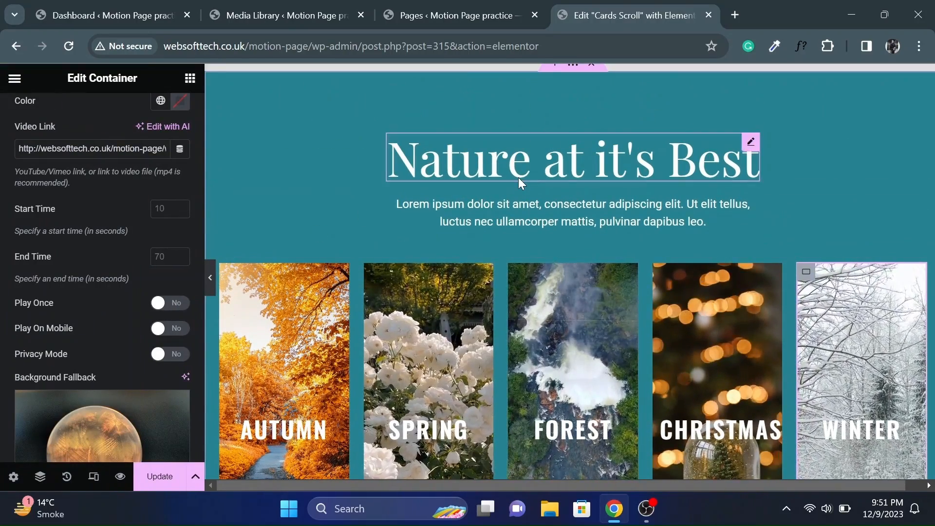
Set the width of the teal section's outer container to 180%
scroll(519, 180, "up", 1)
left_click(490, 109)
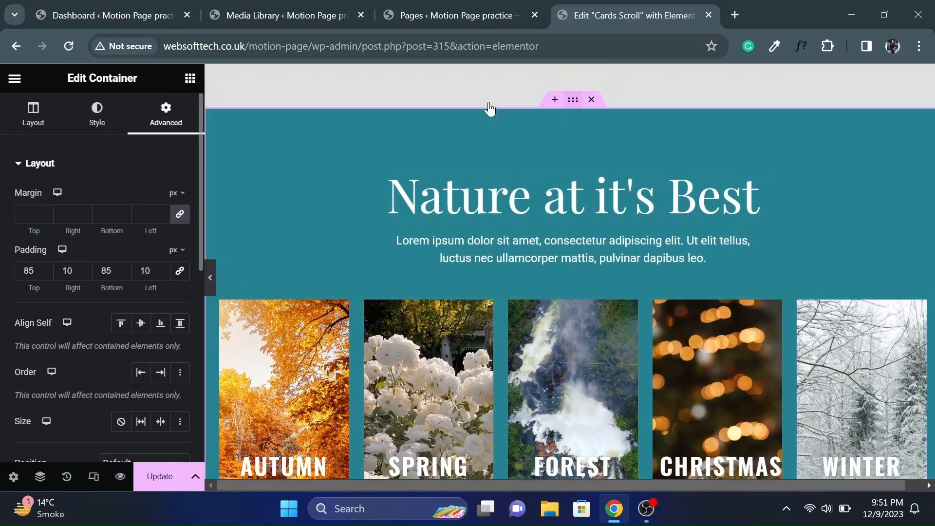
left_click(22, 111)
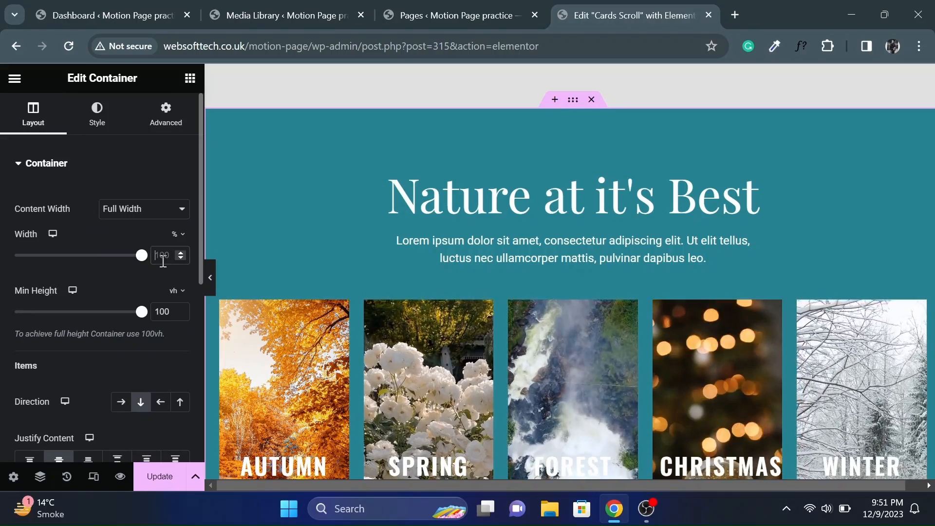
type("100")
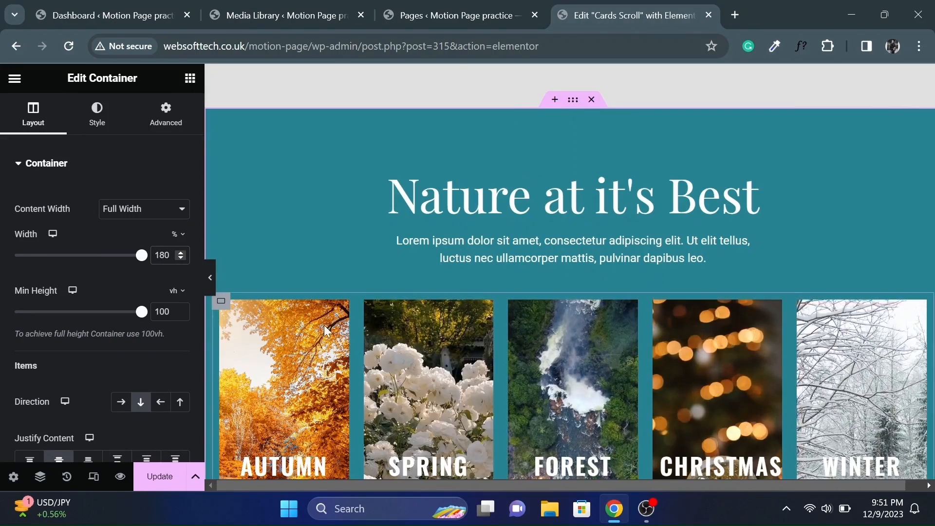
Set the width of the inner container holding the five video cards to 180%
left_click(165, 115)
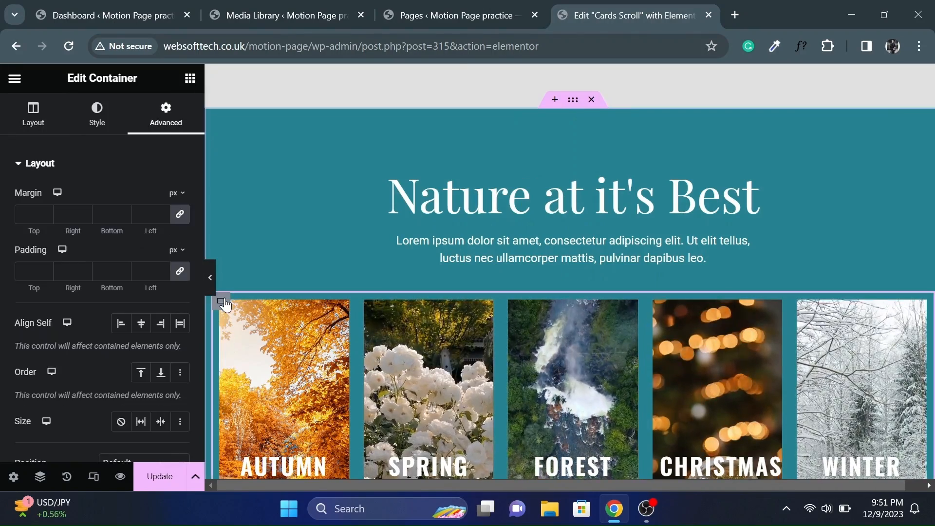
left_click(32, 128)
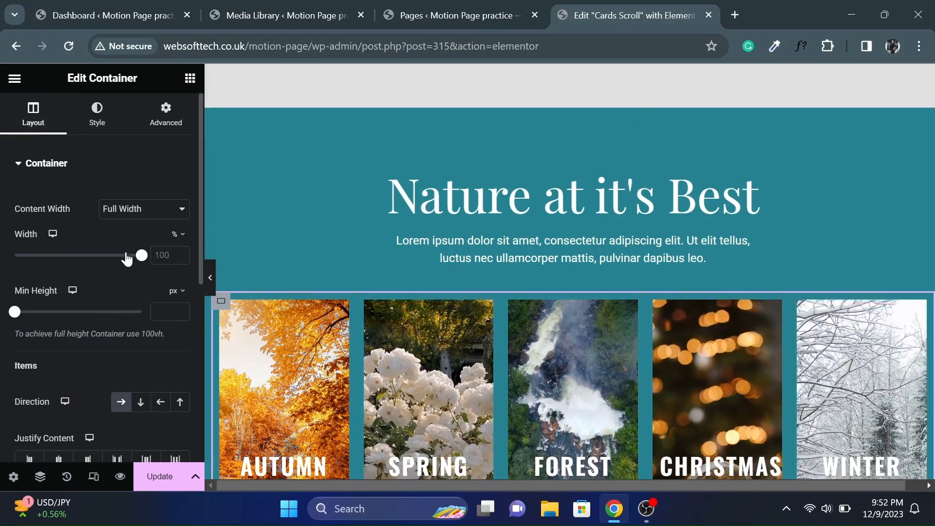
left_click(162, 255)
type("180")
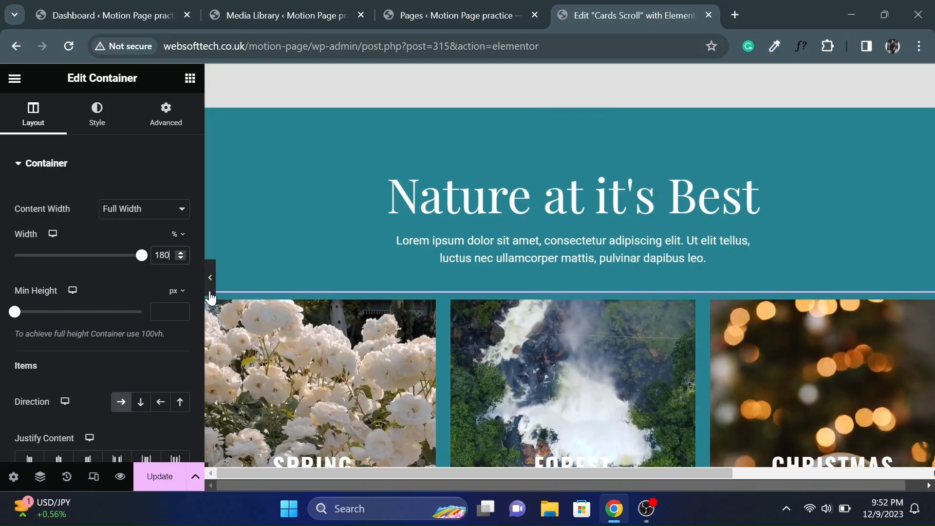
Examine the widened card row at full page width, checking the horizontal overflow and the sections around it
left_click(211, 280)
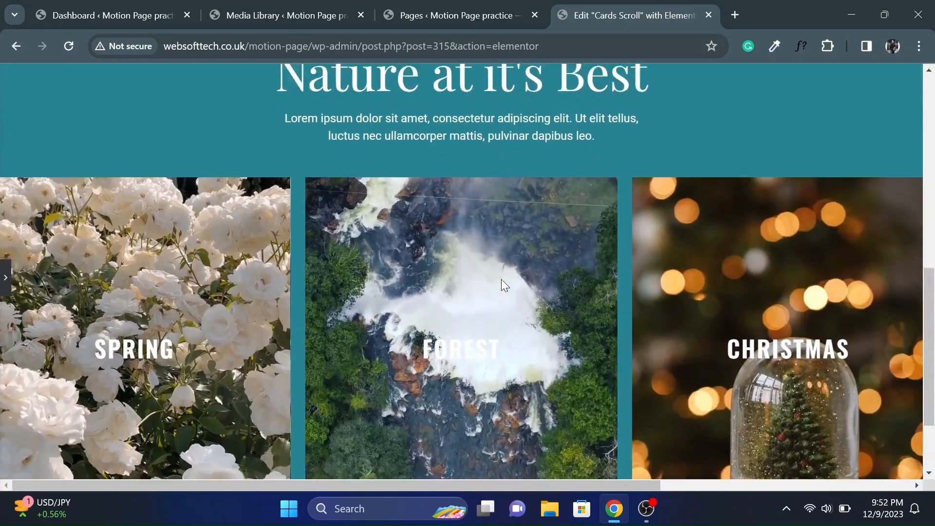
scroll(501, 285, "down", 2)
scroll(501, 285, "up", 3)
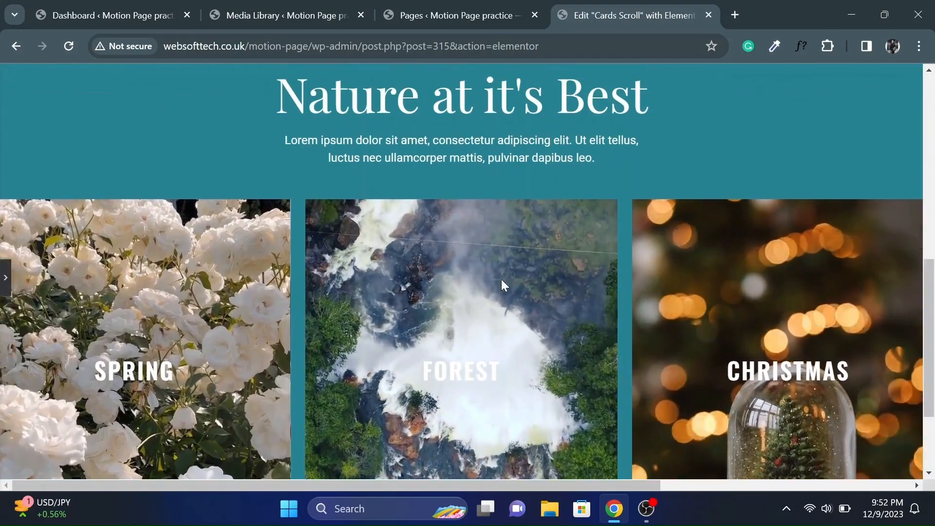
scroll(501, 285, "down", 5)
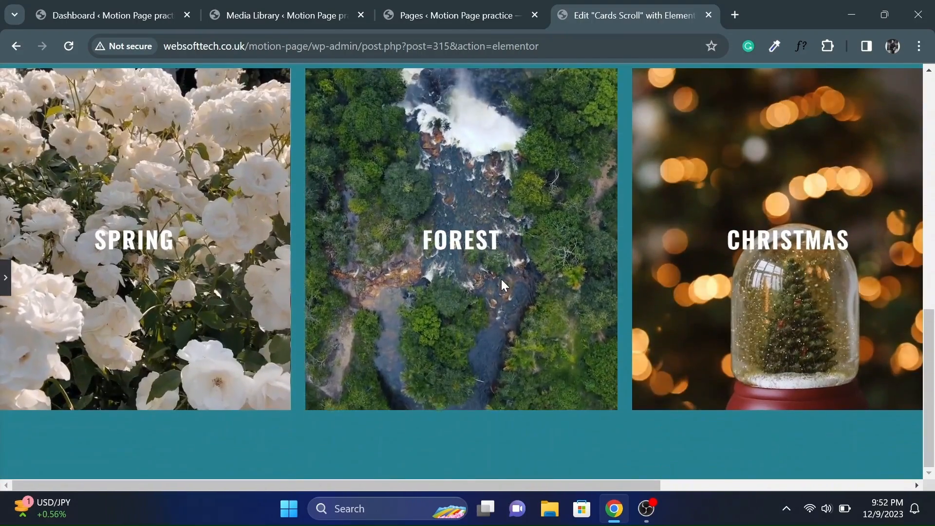
left_click_drag(647, 487, 299, 492)
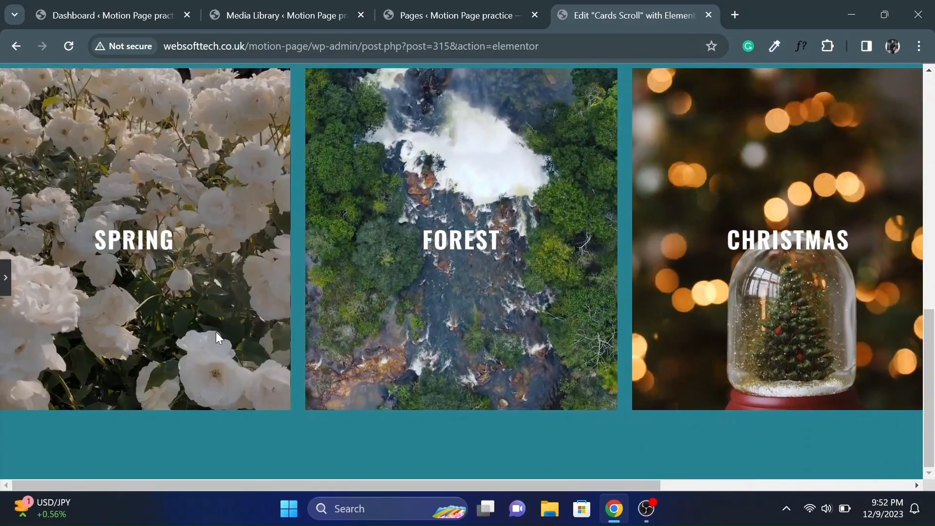
scroll(216, 335, "up", 7)
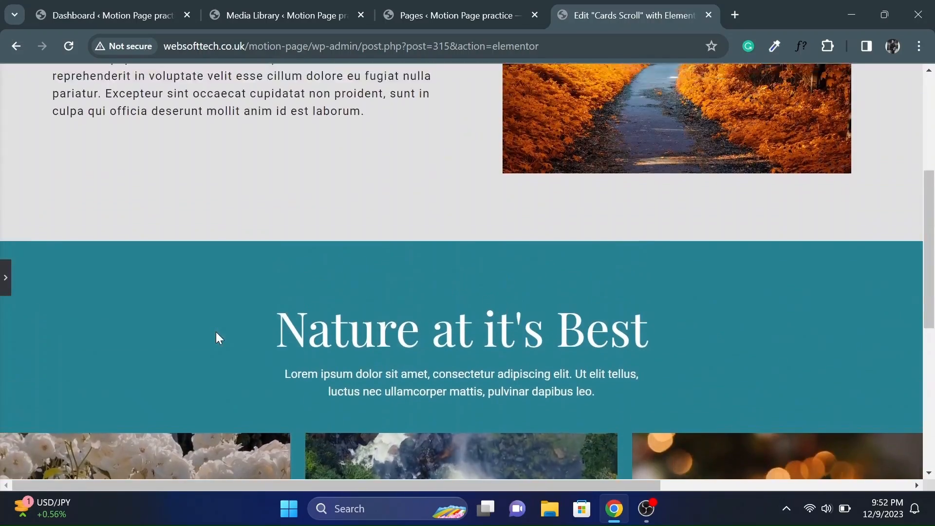
scroll(216, 334, "down", 5)
scroll(216, 335, "up", 1)
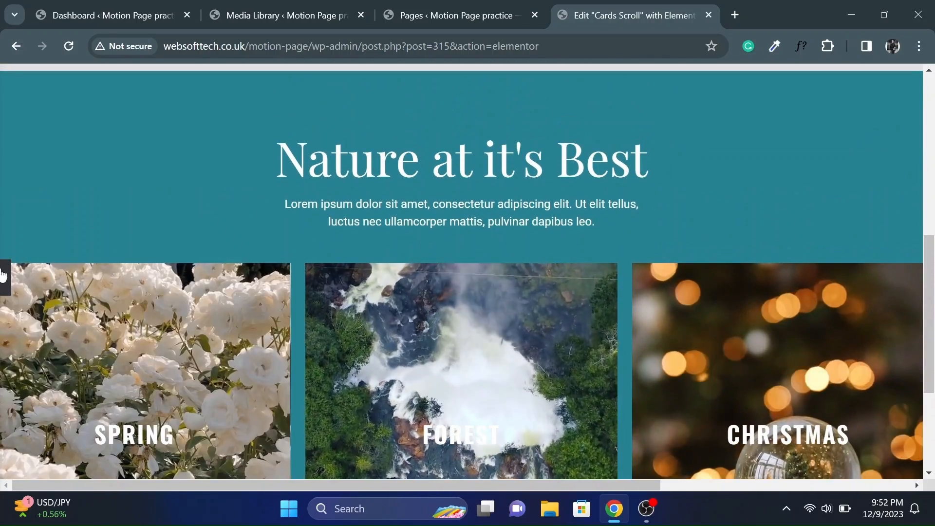
Set the teal section's outer container overflow to Hidden
left_click(3, 278)
left_click(462, 243)
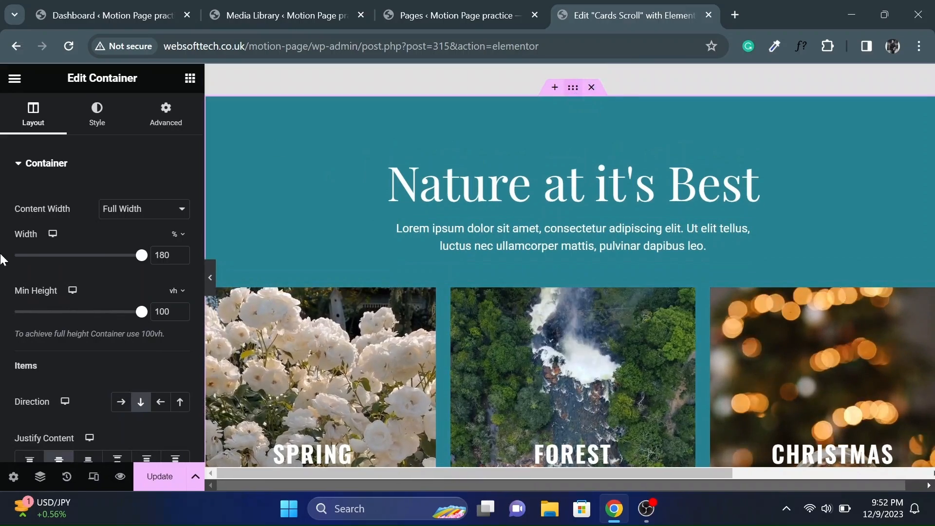
scroll(50, 350, "down", 6)
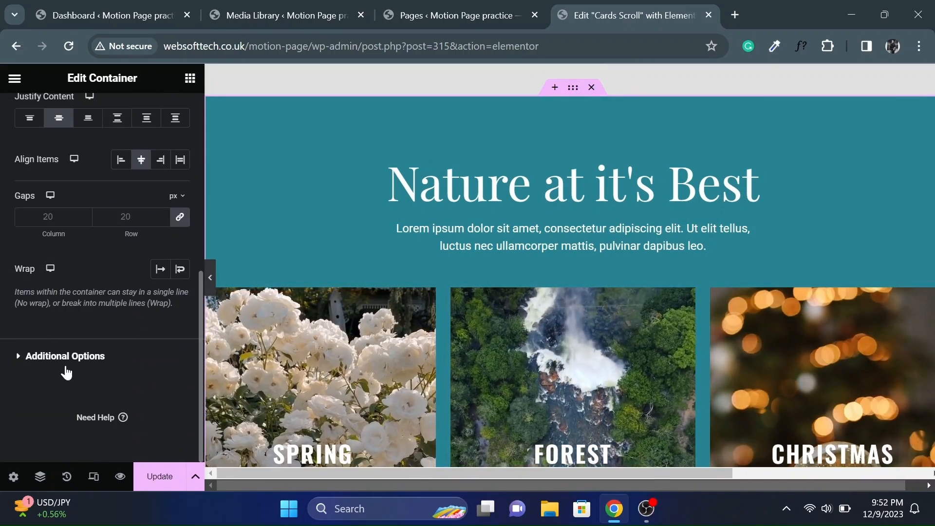
left_click(65, 360)
left_click(158, 237)
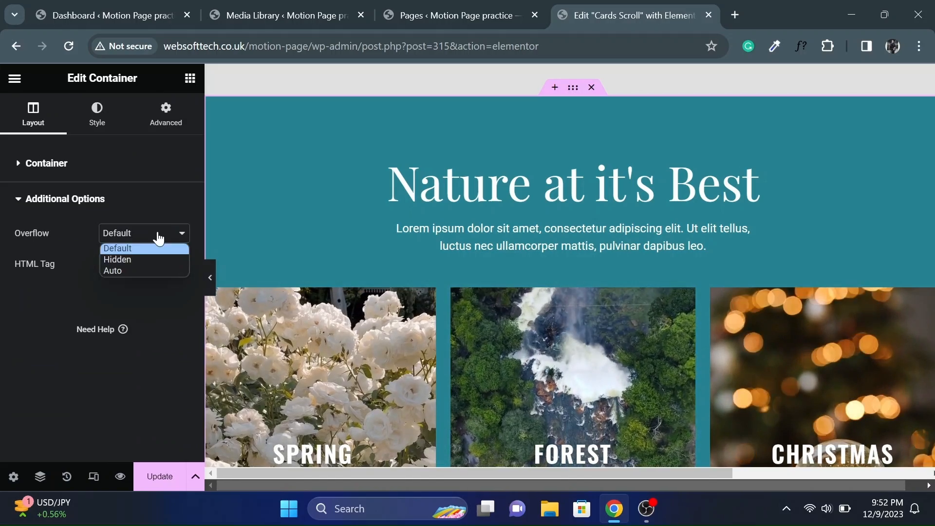
left_click(122, 259)
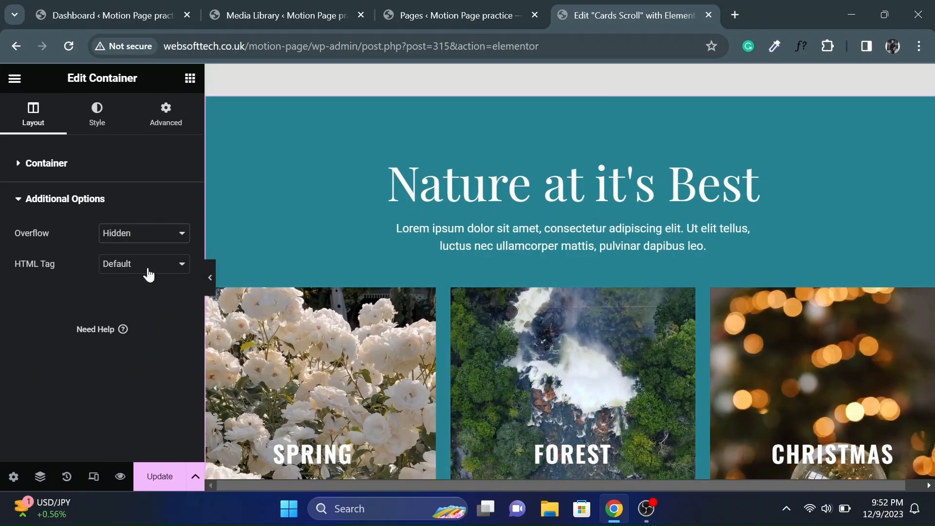
Check the teal section at full page width for horizontal overflow around the heading and cards
left_click(210, 277)
scroll(478, 278, "down", 4)
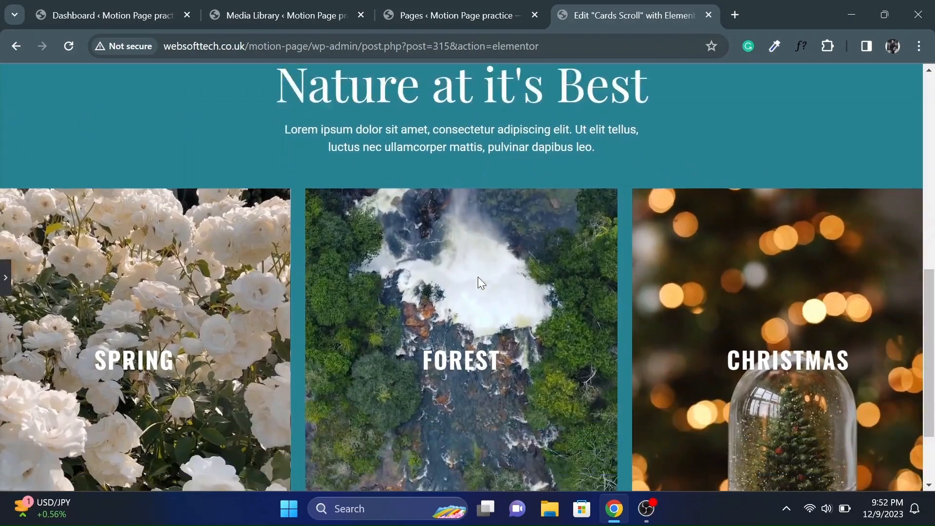
scroll(478, 277, "up", 6)
scroll(478, 276, "down", 5)
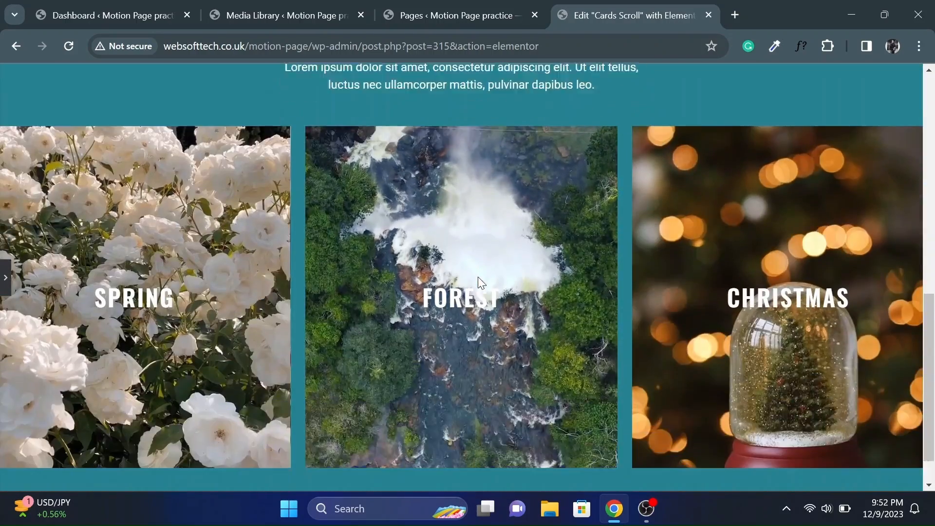
scroll(478, 277, "up", 3)
scroll(477, 277, "down", 1)
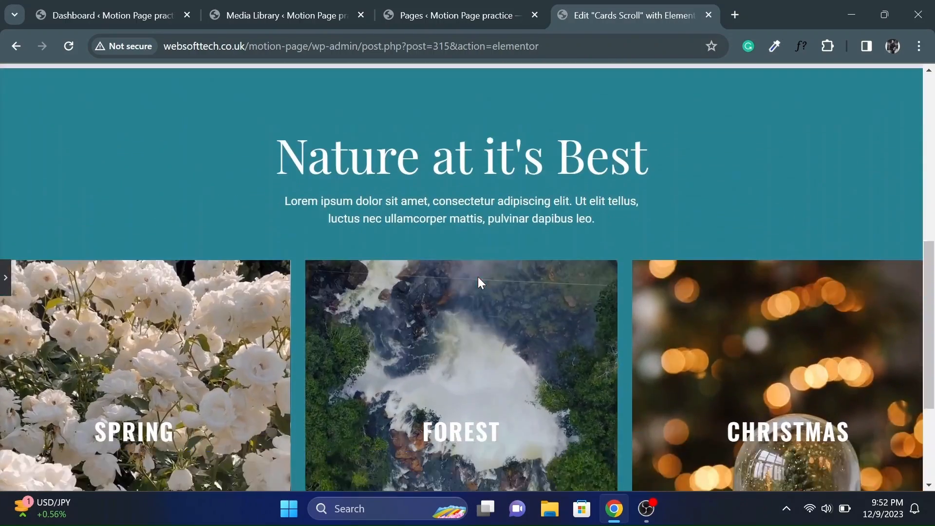
scroll(477, 277, "up", 2)
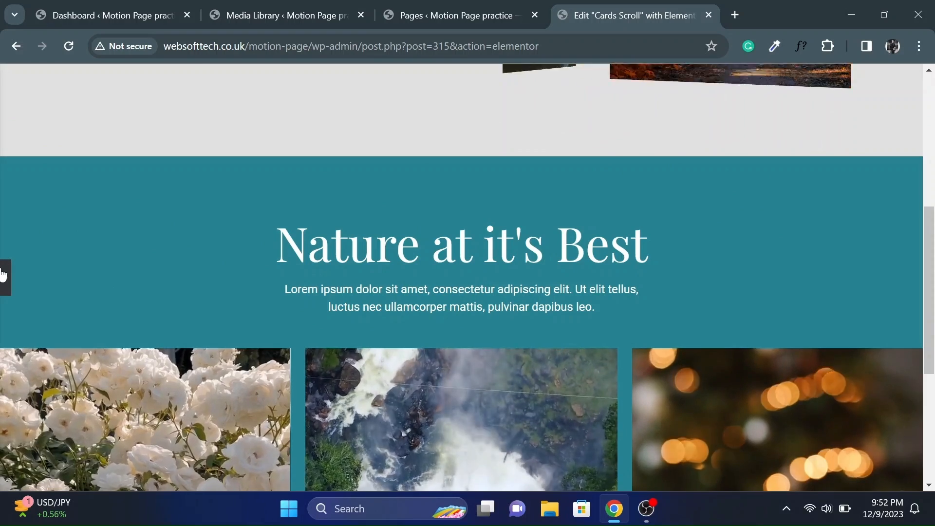
Copy the intro container with the green heading and image, and paste it below the teal cards section
left_click(3, 275)
left_click(901, 150)
scroll(490, 231, "down", 5)
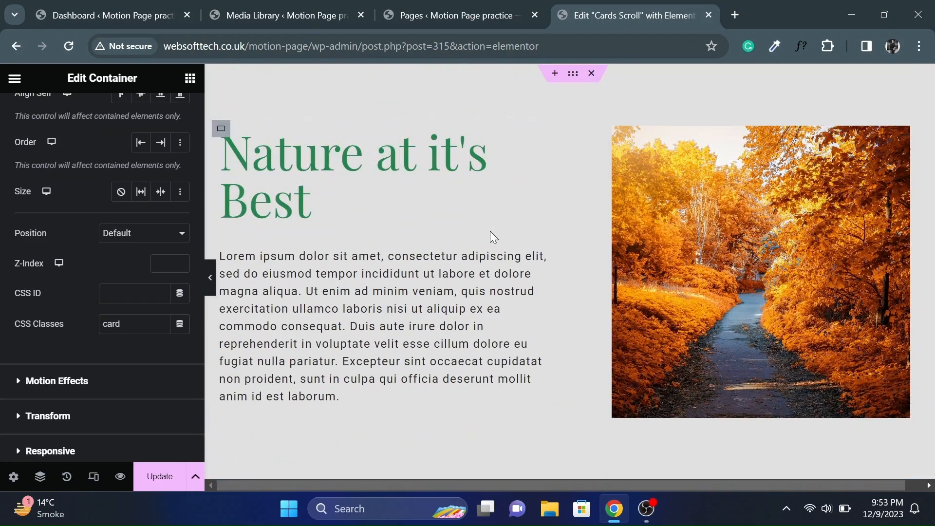
left_click(580, 83)
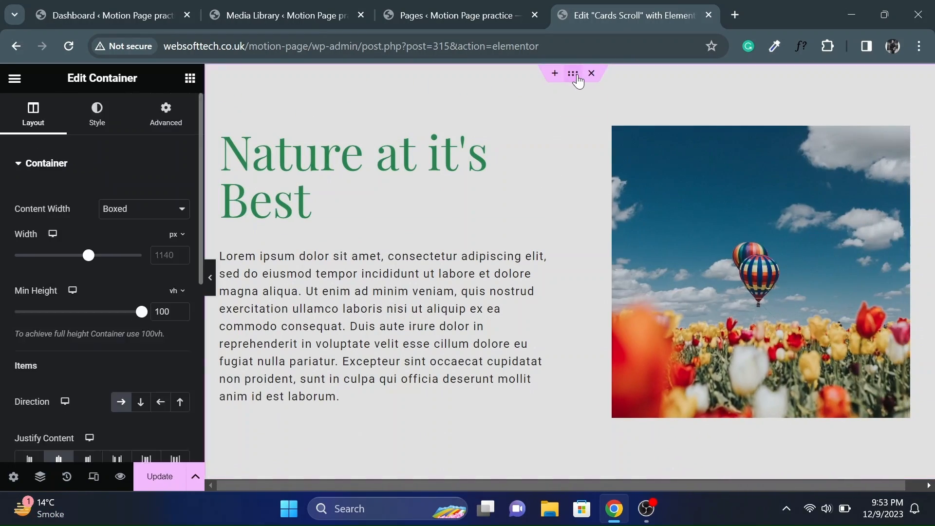
right_click(578, 82)
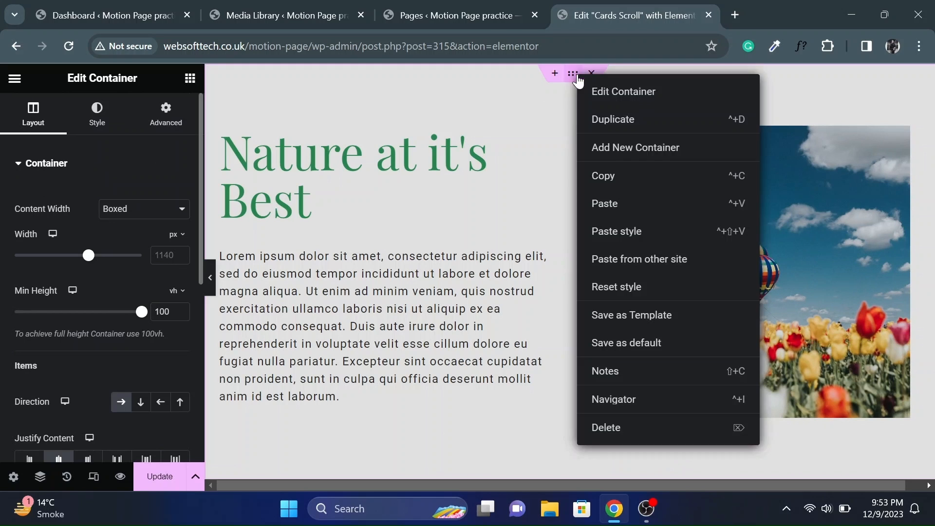
left_click(609, 180)
scroll(515, 302, "down", 10)
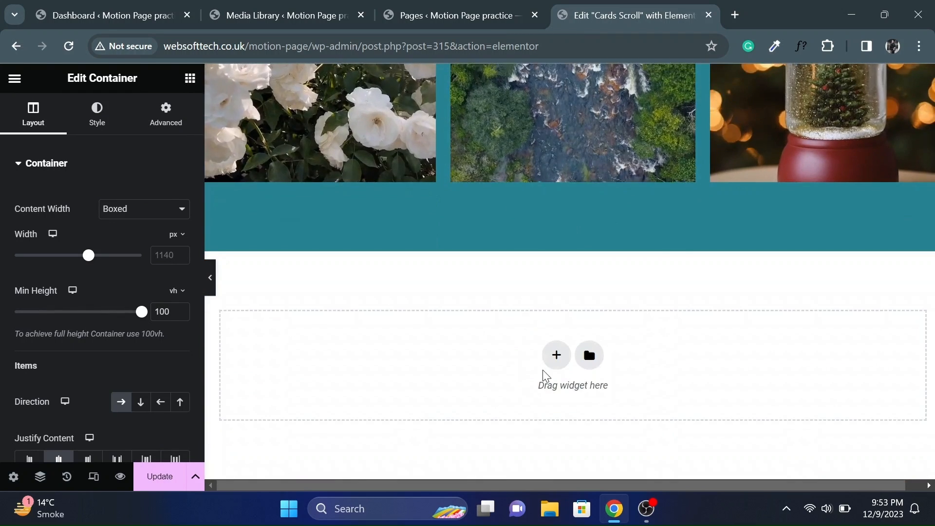
right_click(551, 346)
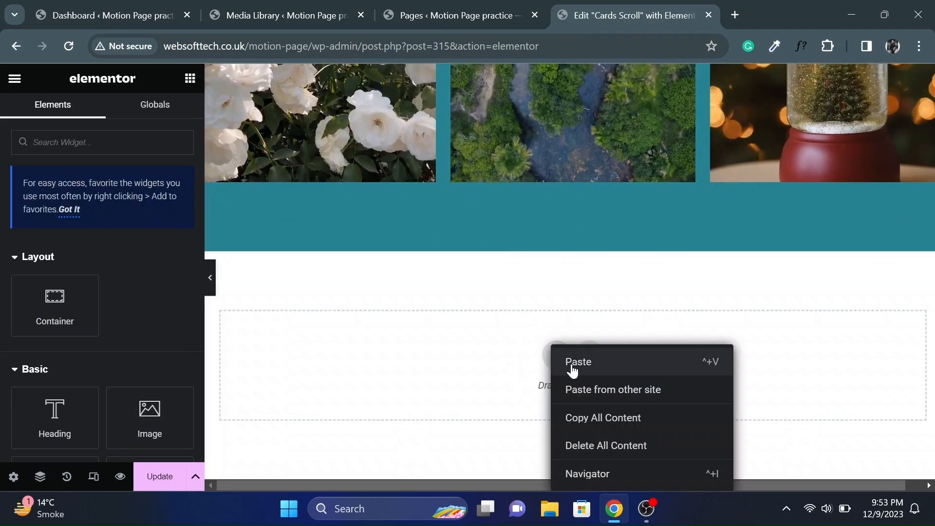
left_click(570, 366)
Check the whole page layout at full width and save the page update
left_click(211, 279)
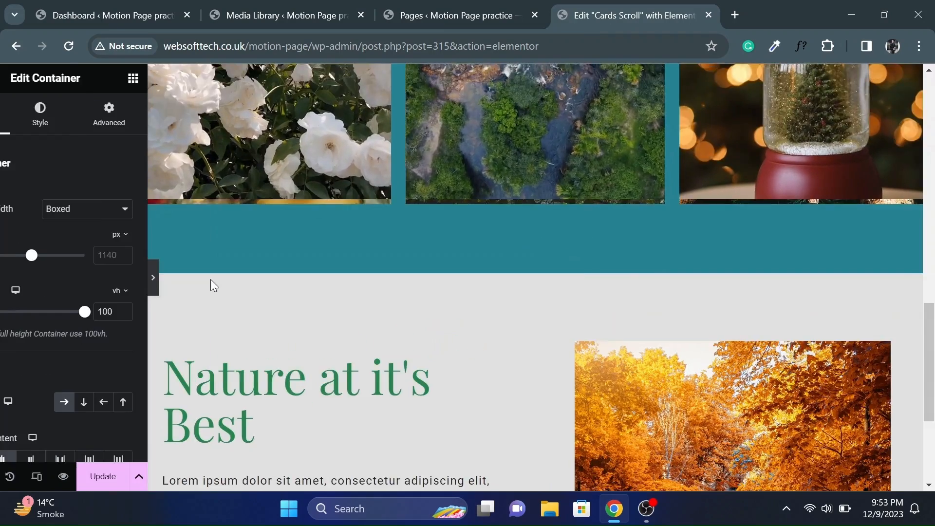
scroll(510, 284, "down", 4)
scroll(510, 284, "up", 15)
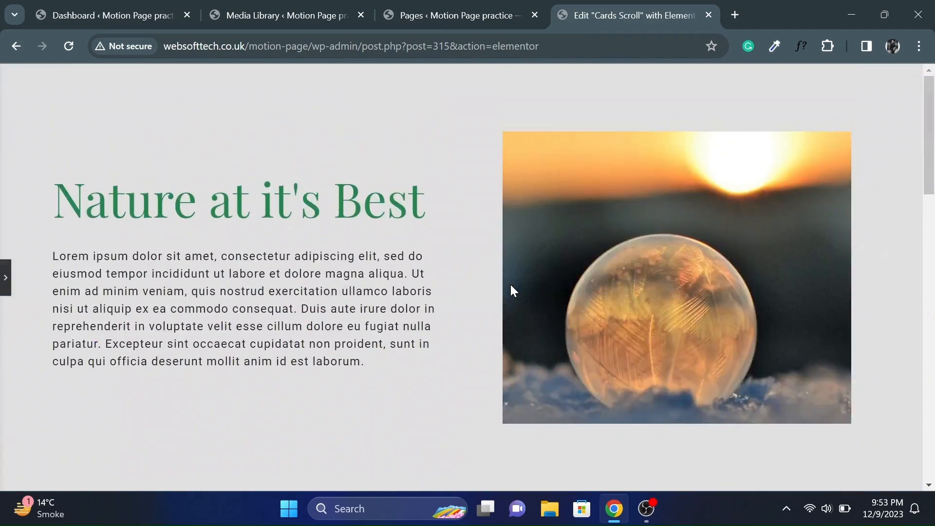
scroll(510, 287, "down", 8)
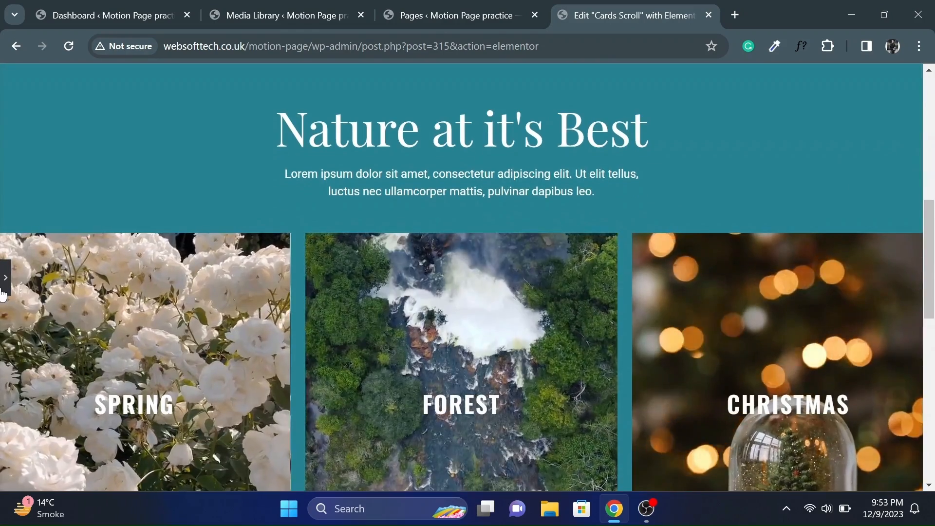
left_click(4, 287)
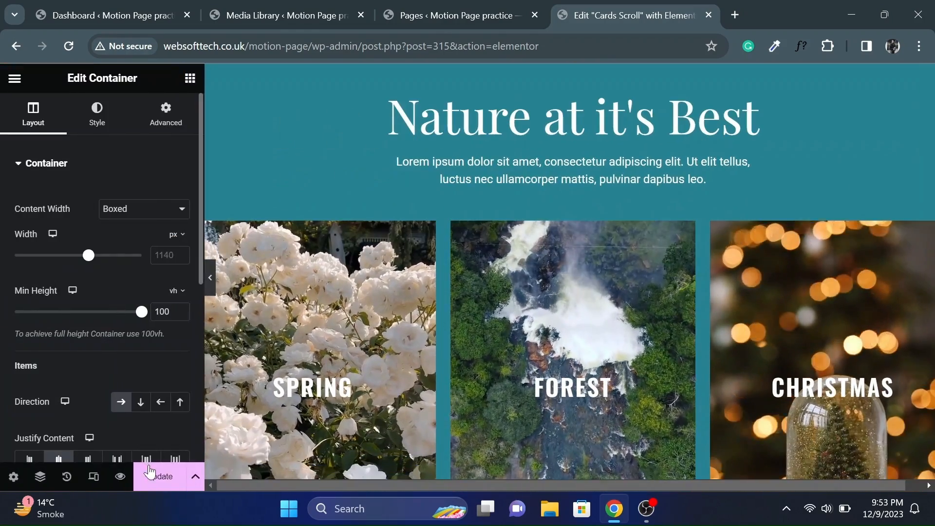
left_click(152, 474)
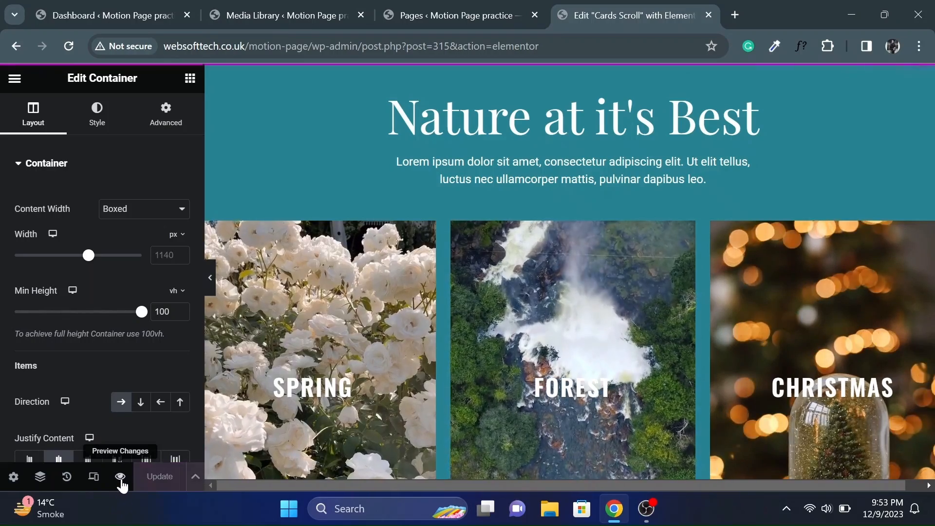
Preview the Cards Scroll page and examine the intro, the card row and the closing section
left_click(121, 477)
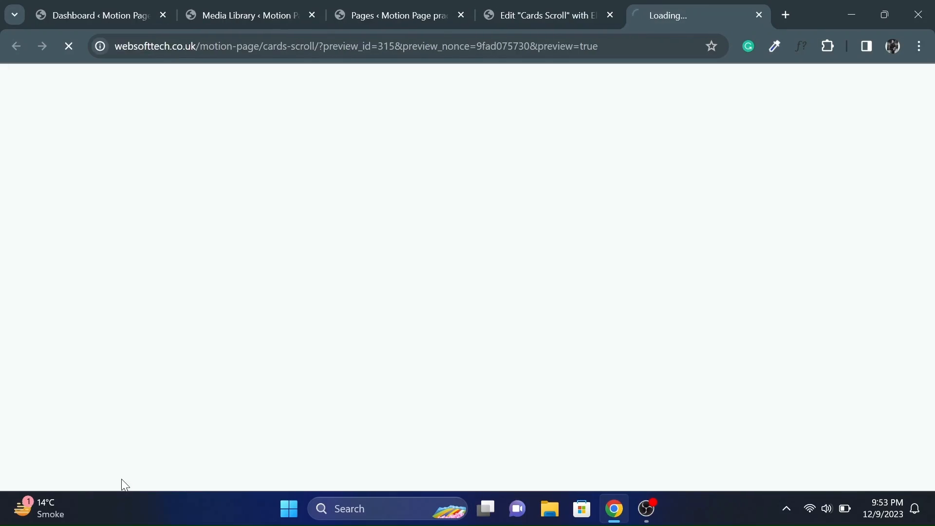
scroll(366, 296, "down", 1)
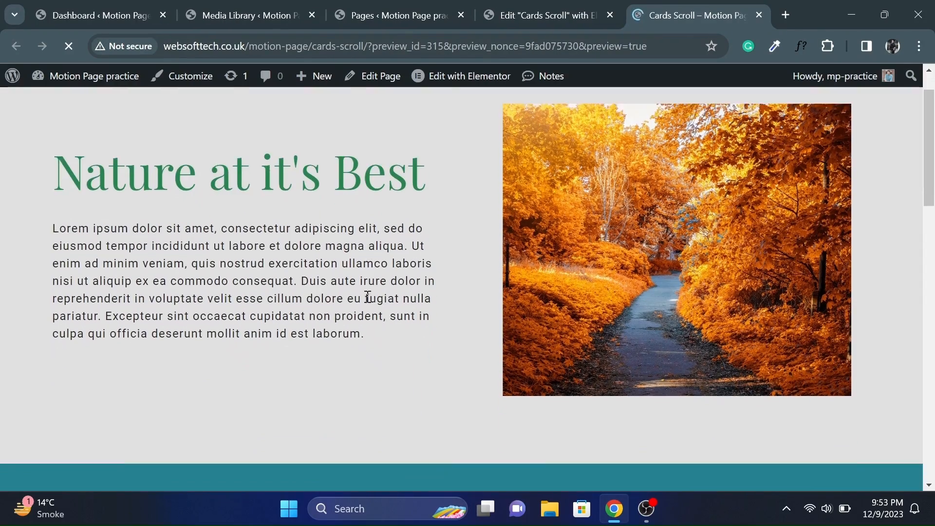
scroll(368, 297, "down", 5)
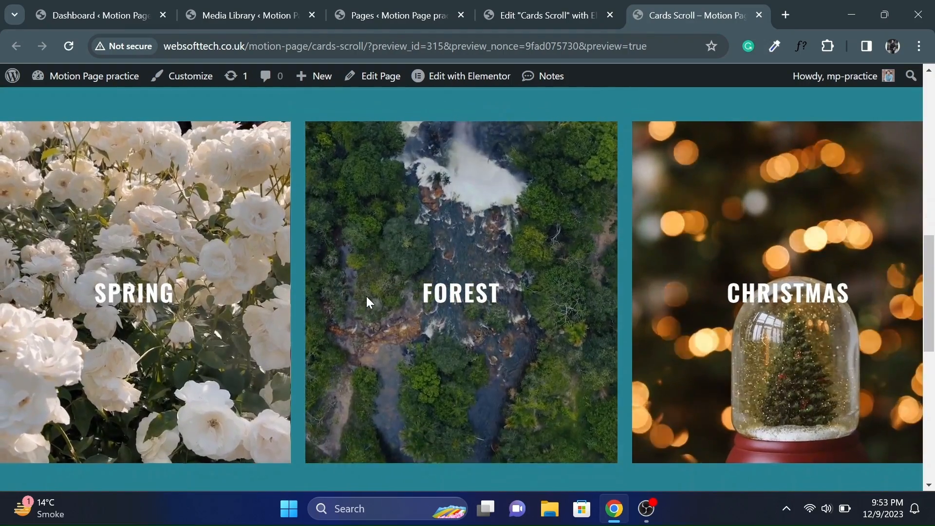
scroll(366, 296, "down", 7)
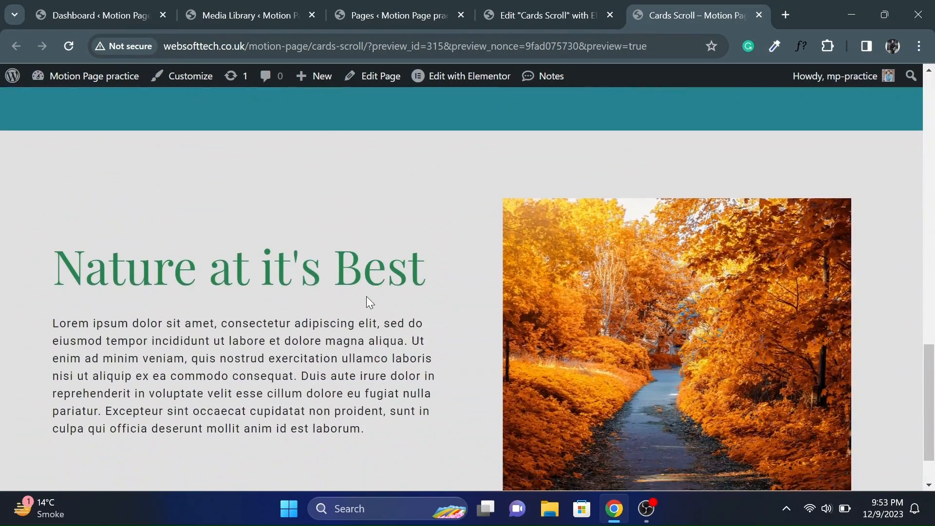
scroll(366, 296, "down", 1)
scroll(366, 296, "up", 6)
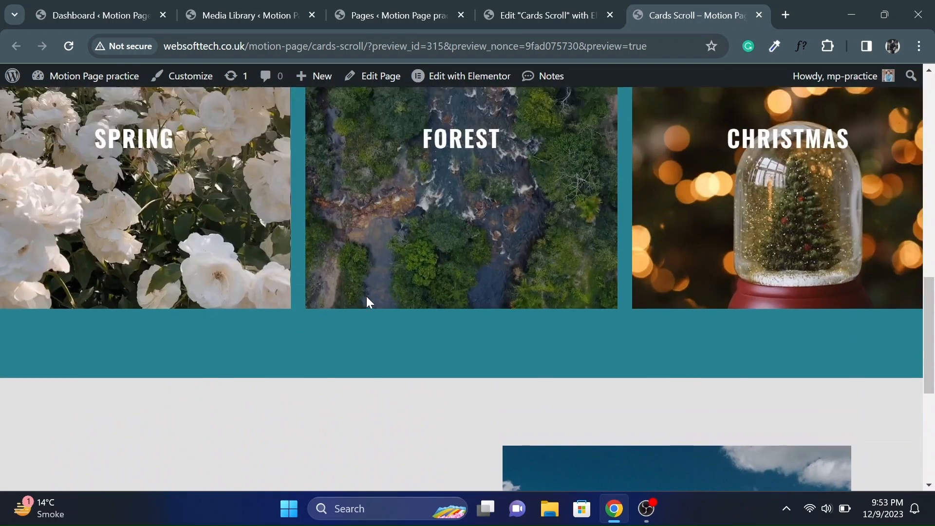
Return to the WordPress dashboard and open the Motion.page plugin in a new browser tab
scroll(367, 296, "up", 5)
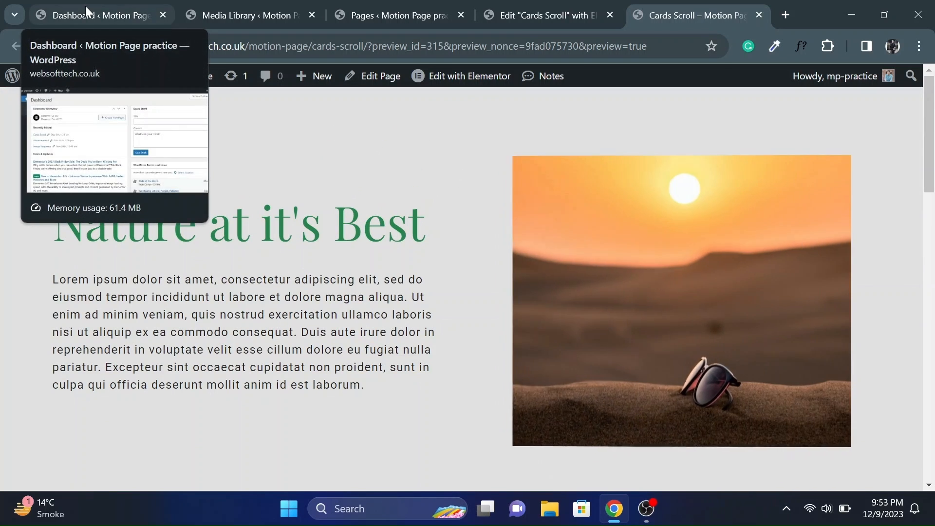
left_click(86, 6)
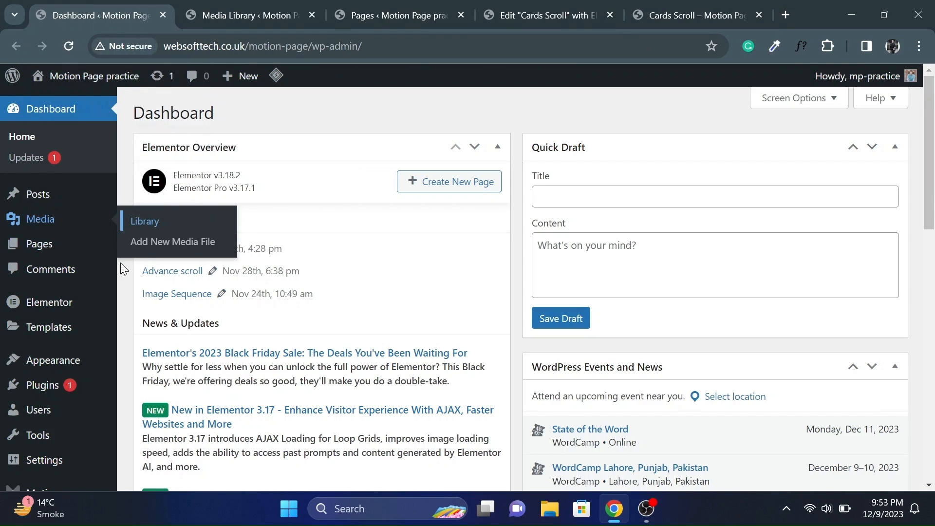
scroll(54, 351, "down", 7)
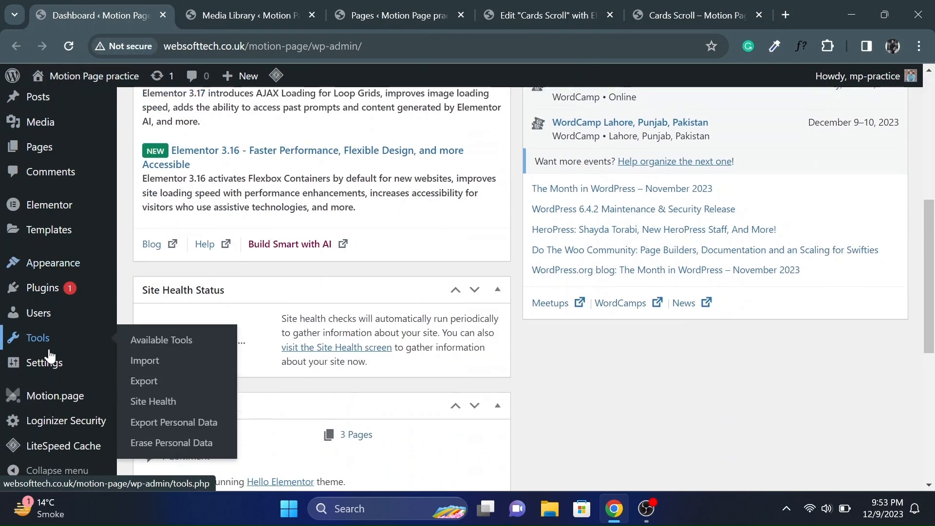
right_click(62, 400)
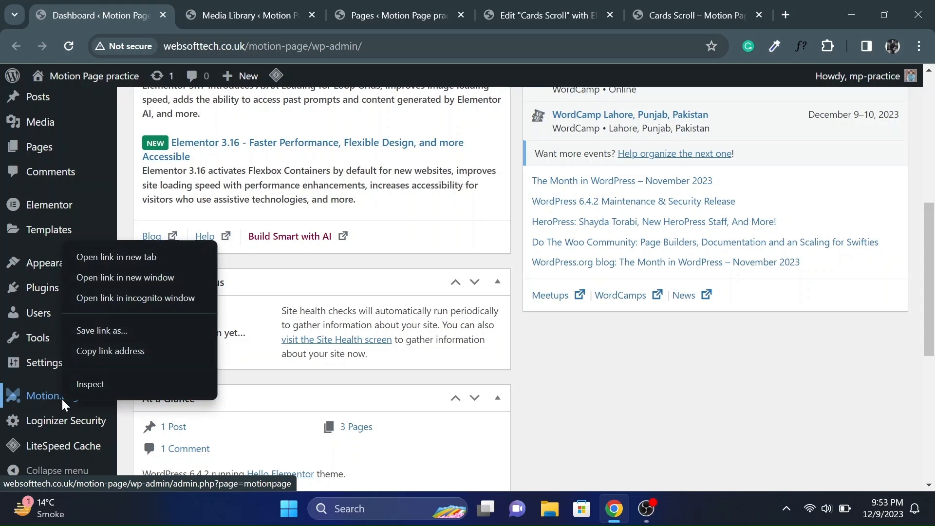
left_click(122, 259)
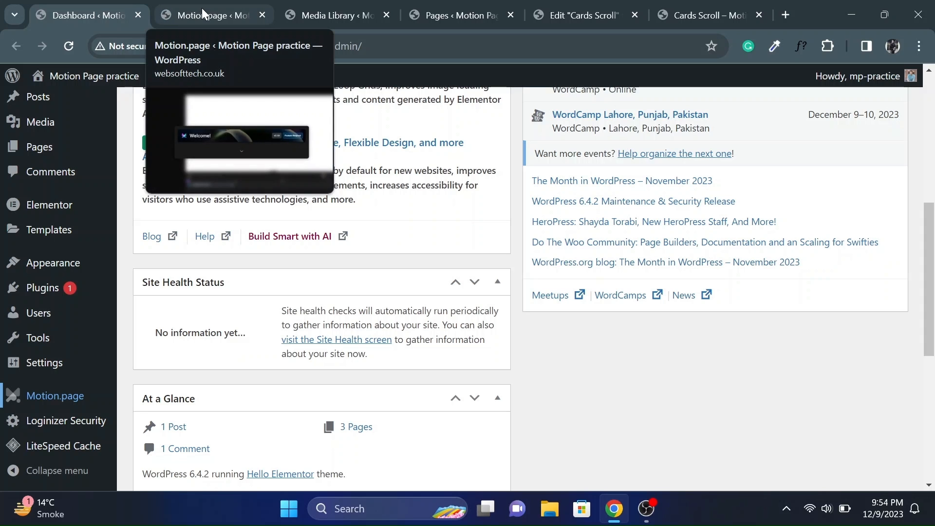
left_click(202, 9)
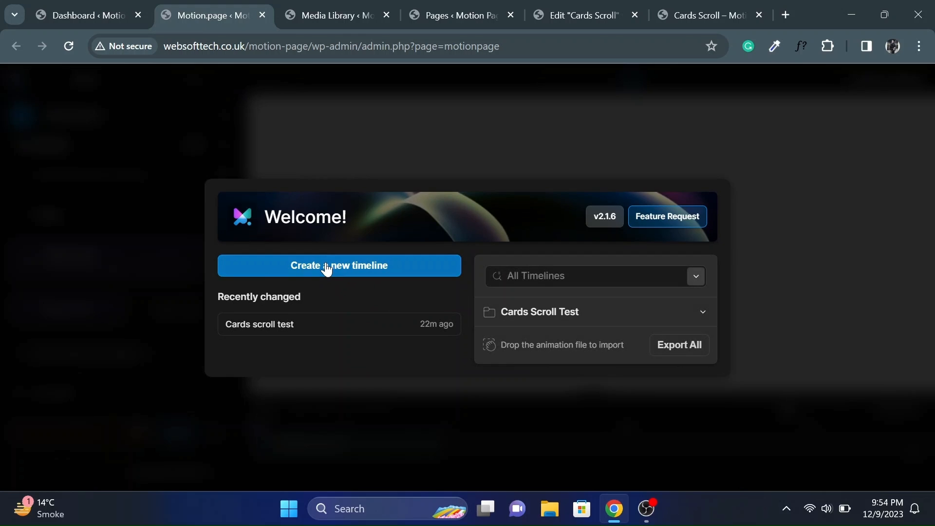
Create a new timeline named Cards Scroll and assign it to the Cards Scroll page
left_click(327, 269)
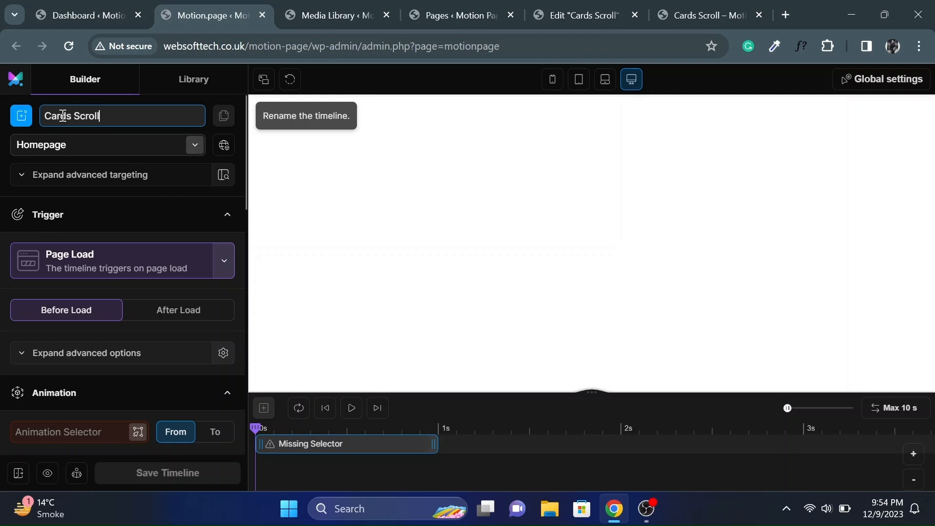
left_click(196, 146)
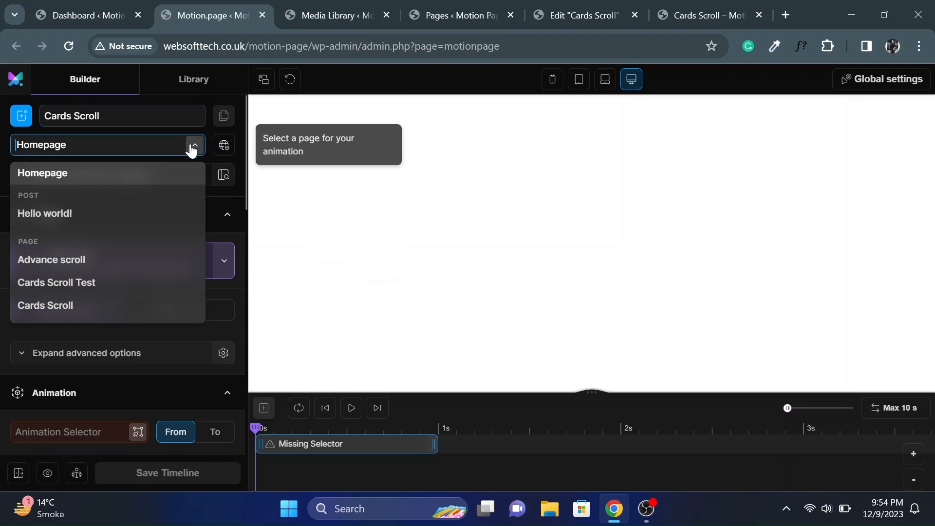
left_click(64, 306)
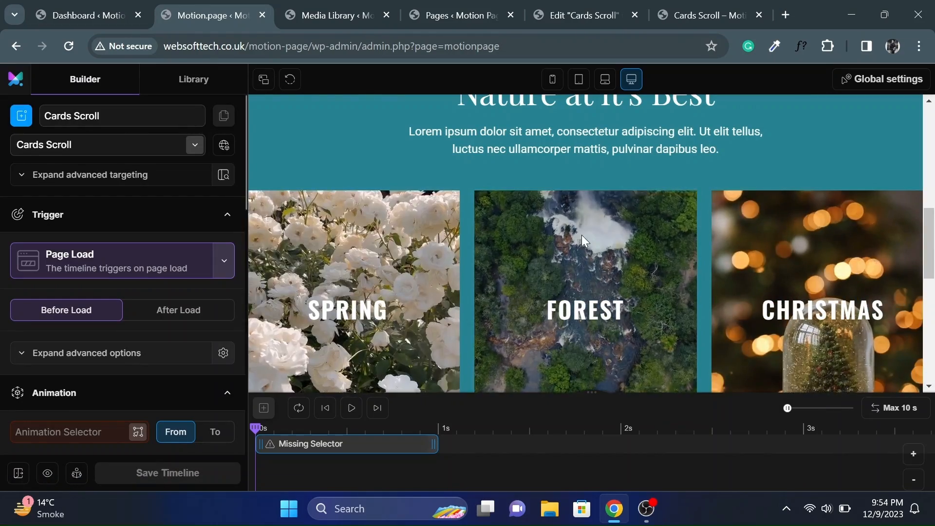
Set the timeline's trigger to ScrollTrigger and lock the animation to the scrollbar
scroll(581, 234, "up", 6)
scroll(581, 235, "down", 5)
scroll(581, 234, "up", 1)
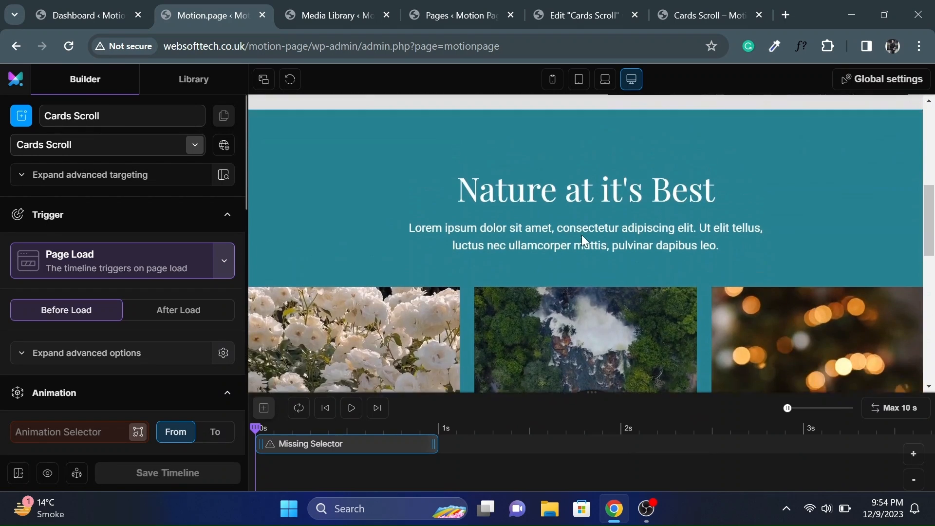
scroll(581, 235, "up", 1)
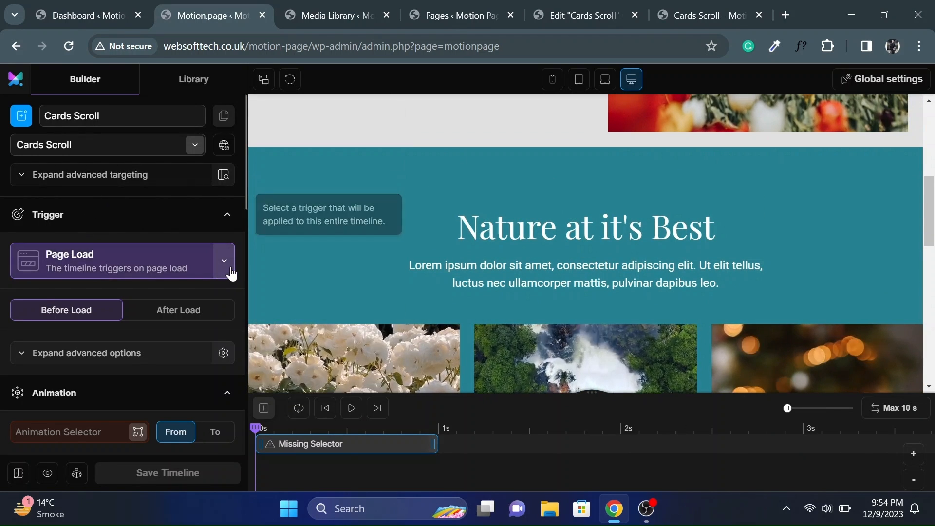
left_click(224, 262)
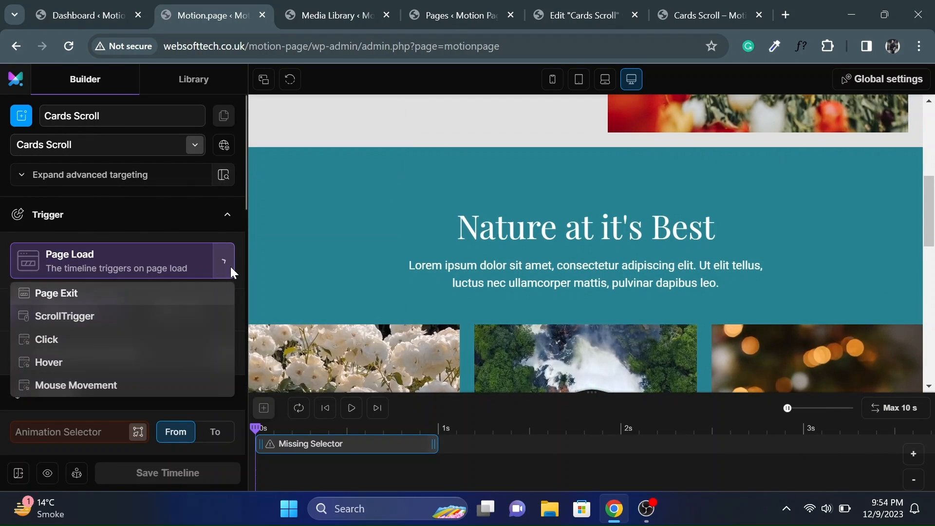
left_click(65, 317)
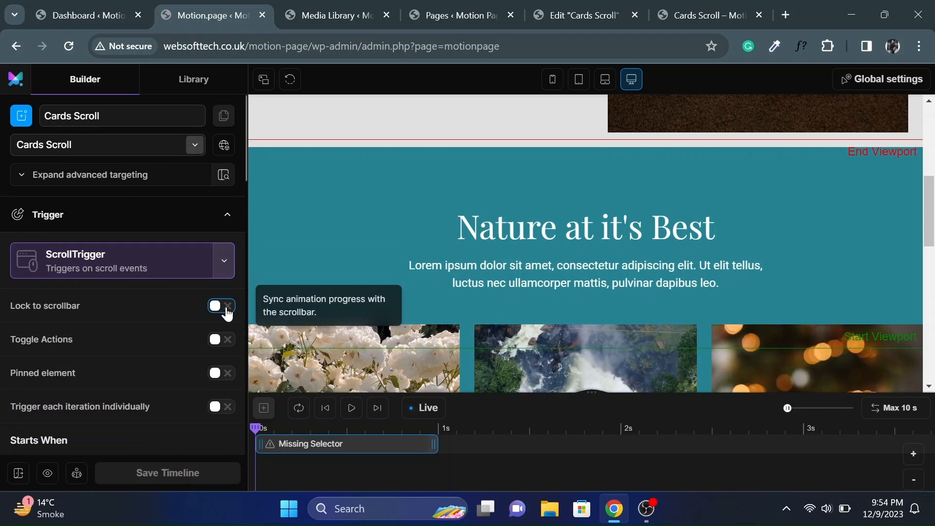
scroll(132, 341, "down", 1)
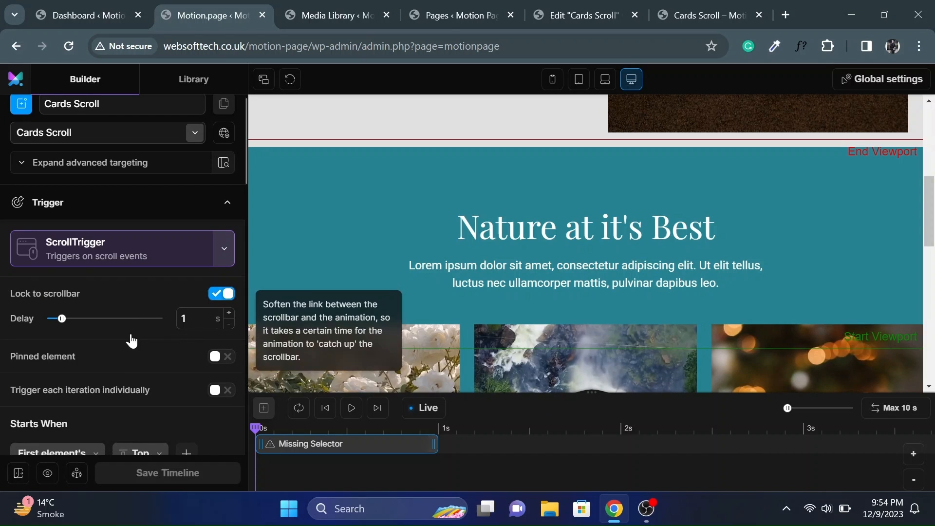
Enable the pinned element and set its selector to #pin-container, the CSS ID copied from the Cards container in Elementor
left_click(224, 362)
scroll(117, 368, "down", 1)
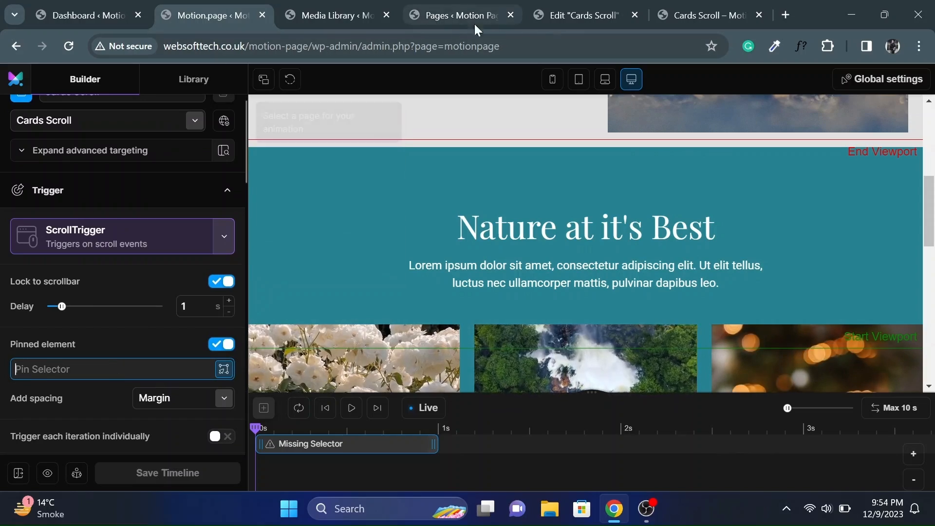
left_click(589, 10)
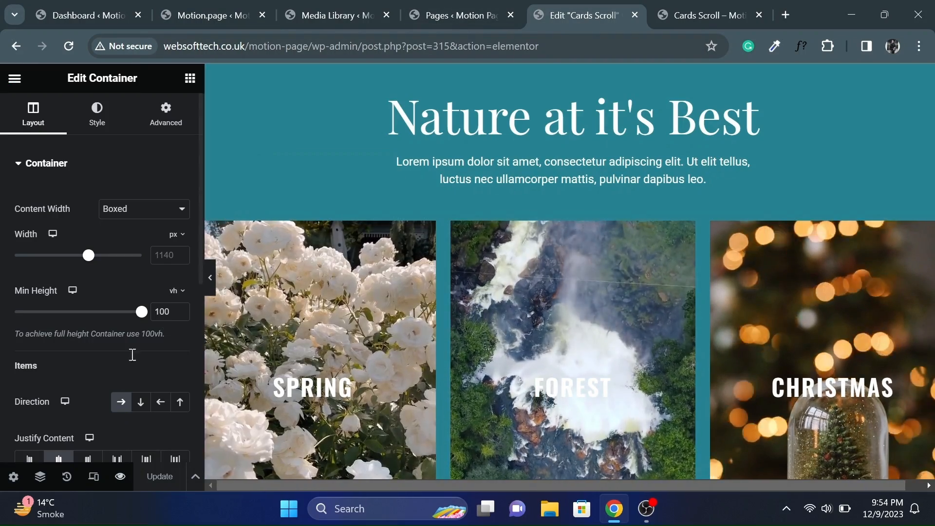
left_click(41, 478)
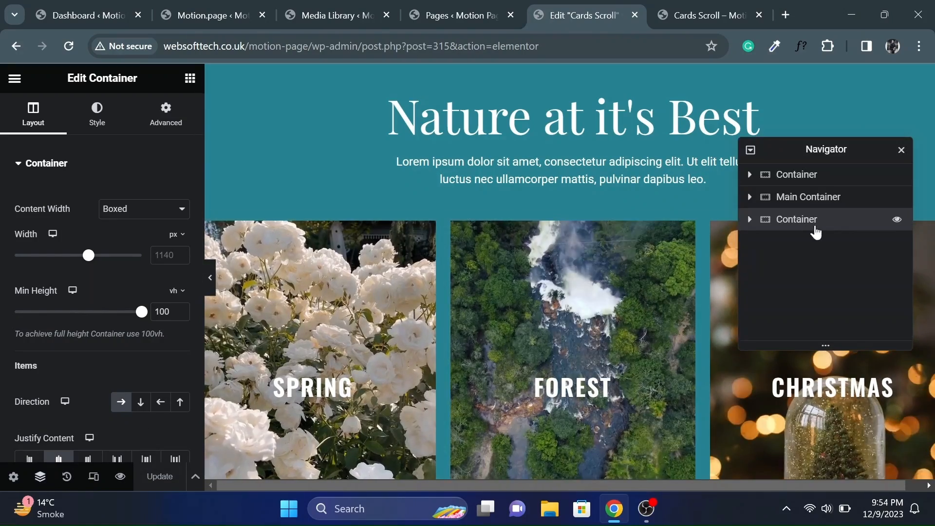
left_click(805, 198)
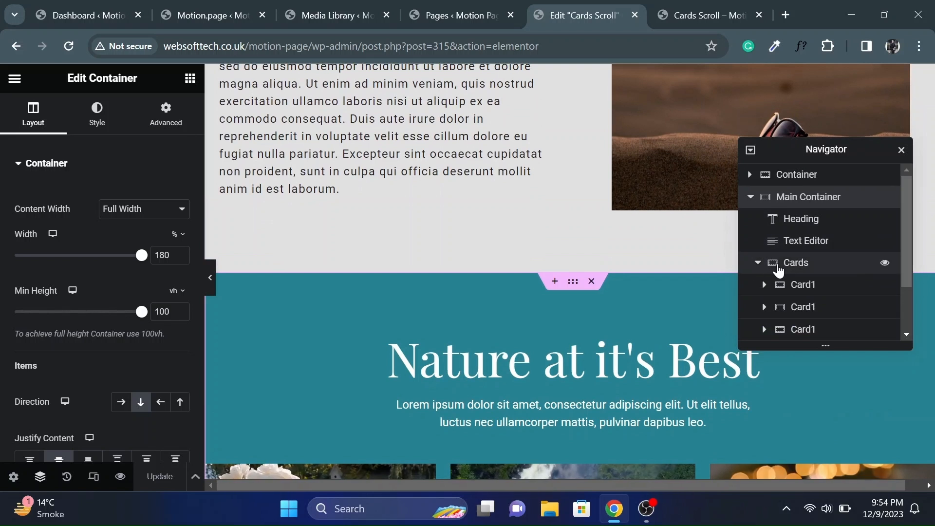
left_click(795, 267)
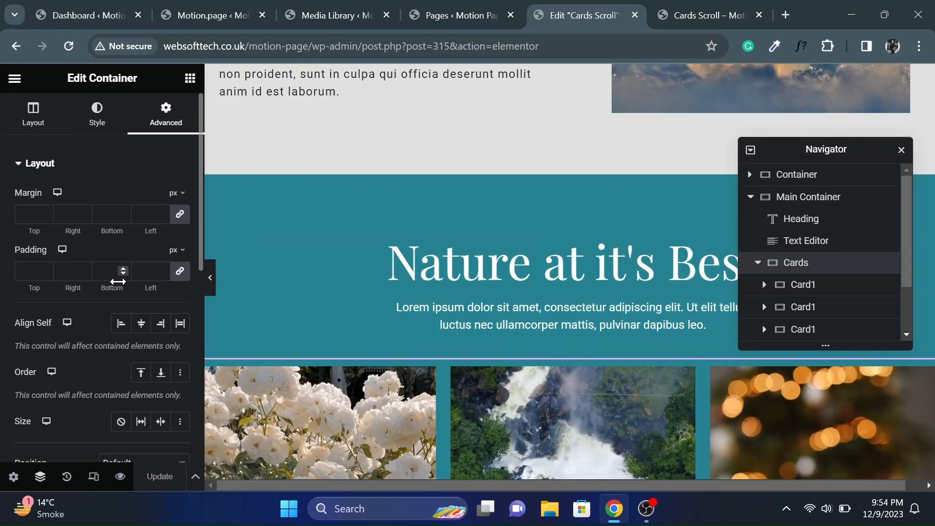
scroll(117, 281, "down", 3)
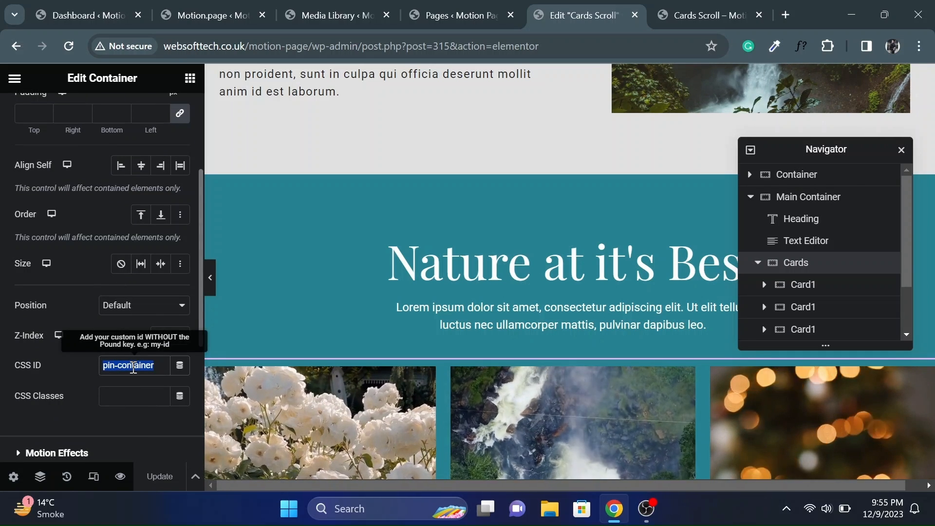
left_click(185, 8)
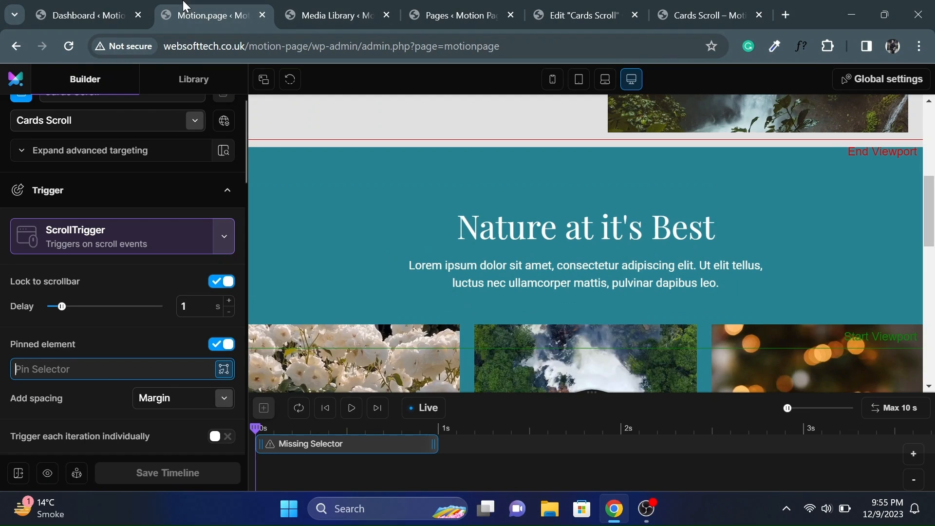
left_click(106, 369)
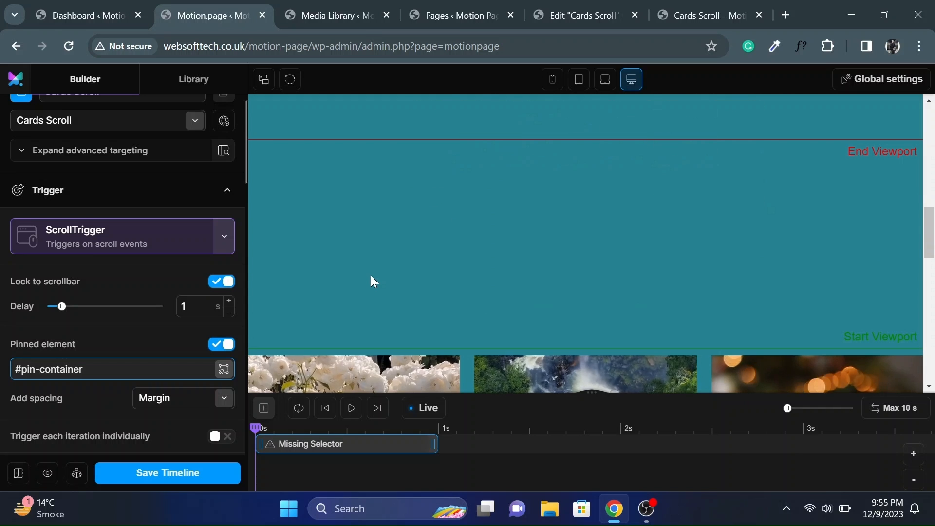
Start the animation when the pinned element's top reaches 10% and end it when its bottom reaches -200%
scroll(134, 336, "down", 2)
scroll(135, 339, "down", 3)
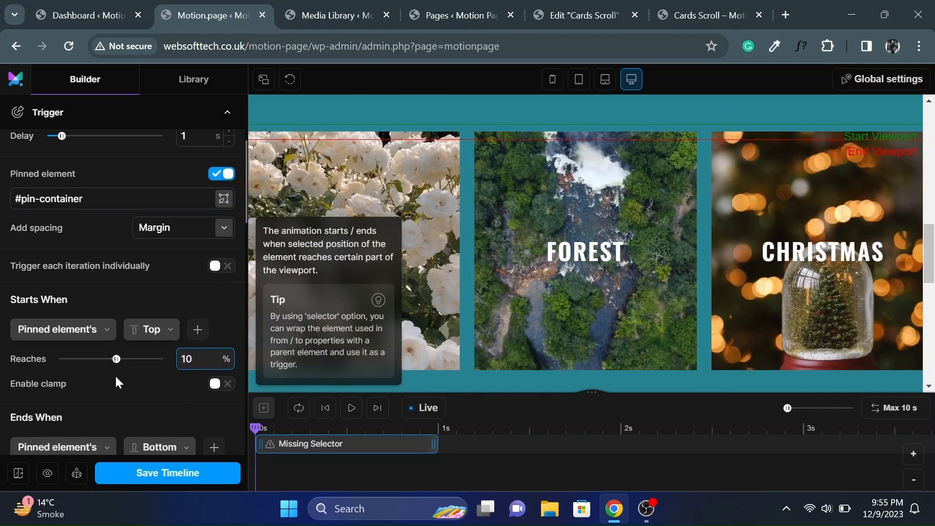
scroll(115, 375, "down", 6)
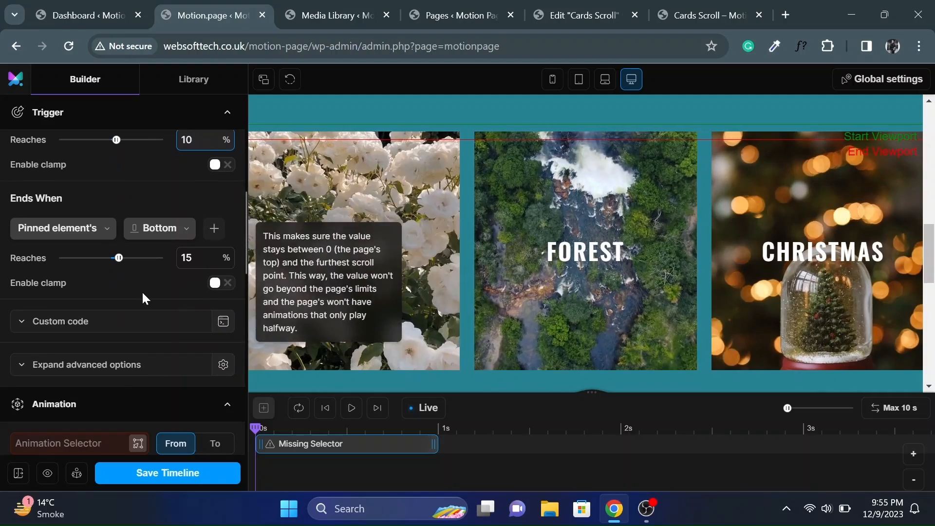
scroll(142, 291, "up", 1)
double_click(185, 307)
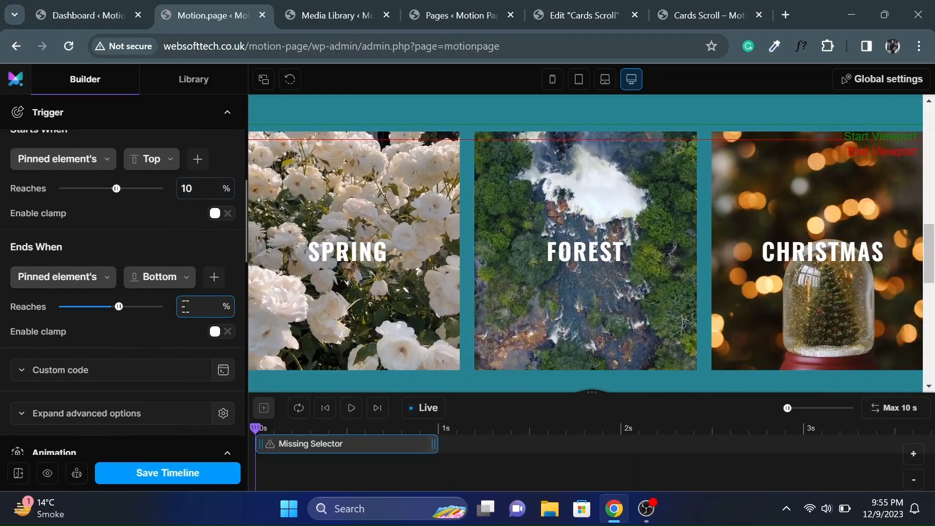
type("200")
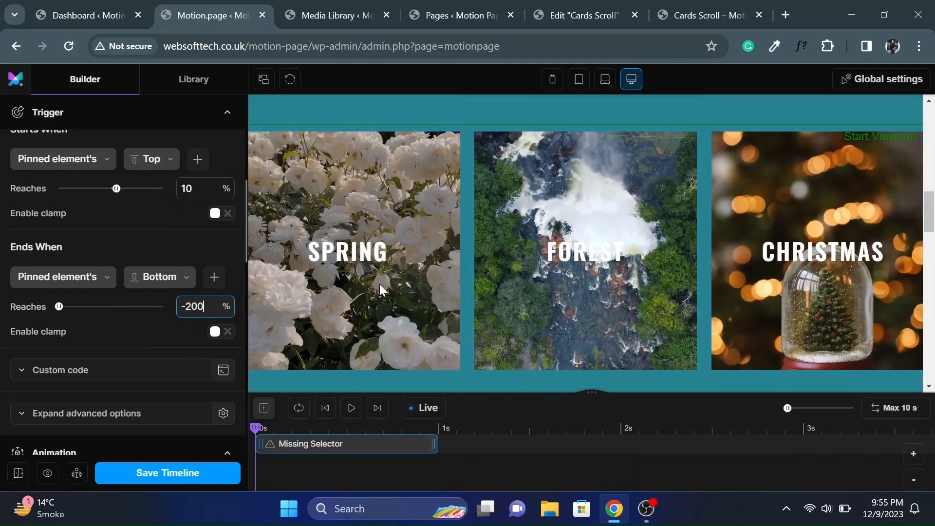
mouse_move(108, 339)
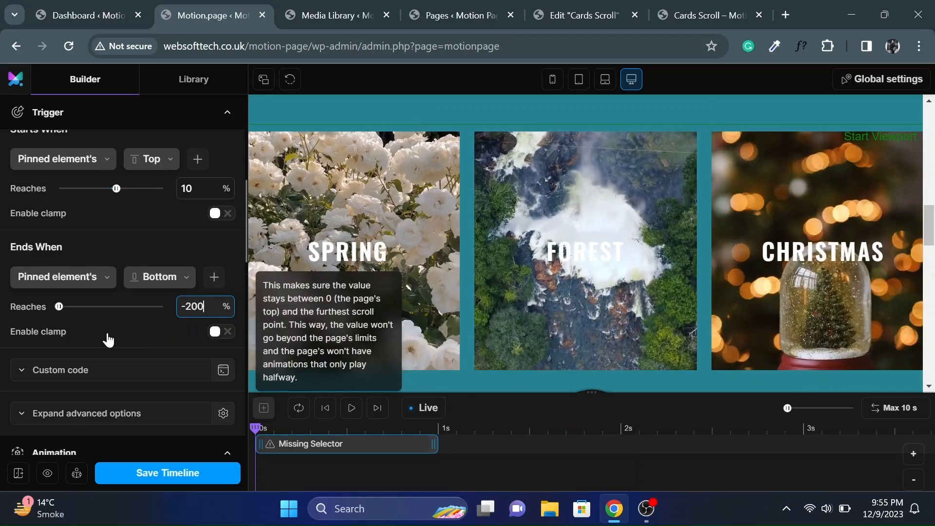
Set the animation selector to .card, the CSS class copied from the first card, and translate the cards from X 120 vw over 2 seconds
scroll(2, 344, "down", 5)
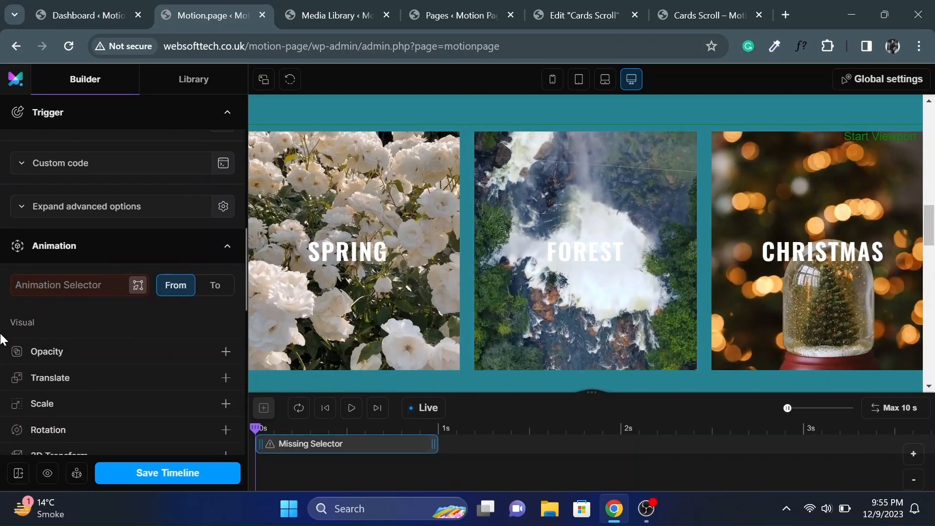
mouse_move(39, 287)
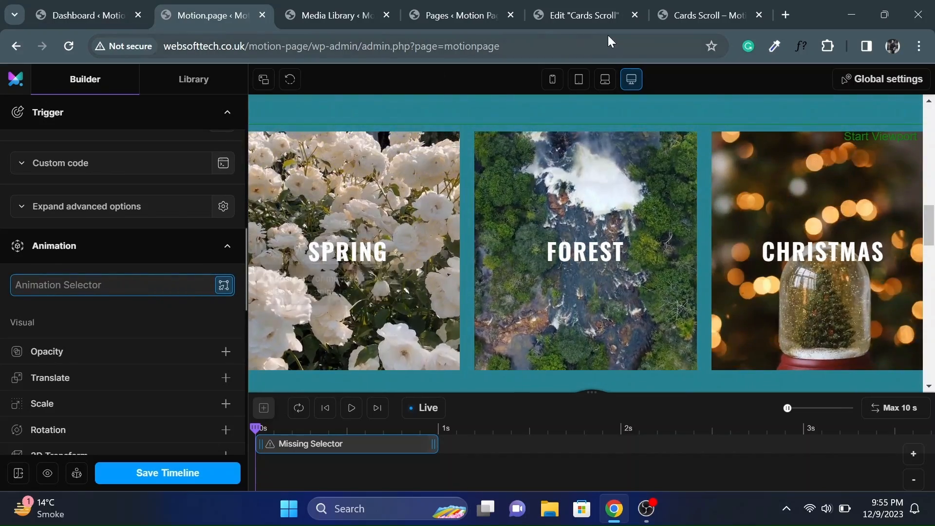
left_click(595, 12)
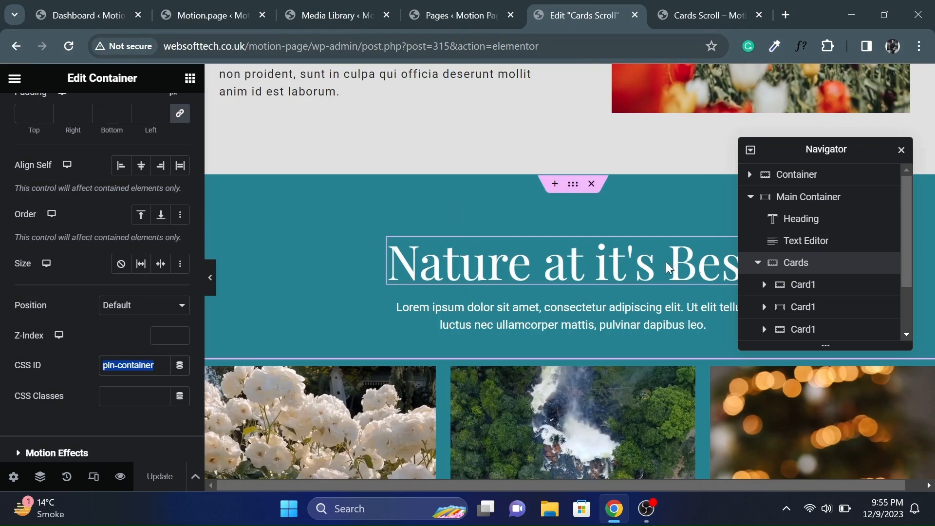
left_click(799, 285)
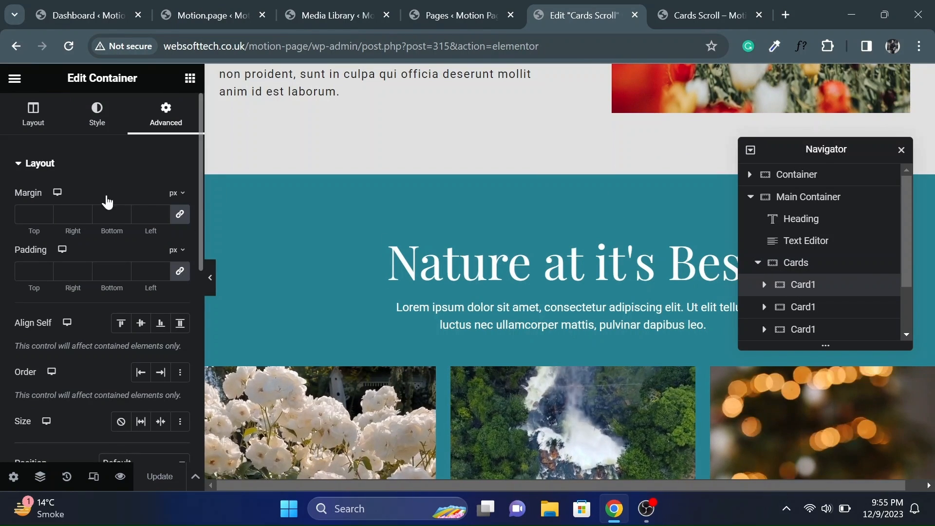
scroll(98, 309, "down", 2)
scroll(117, 400, "down", 3)
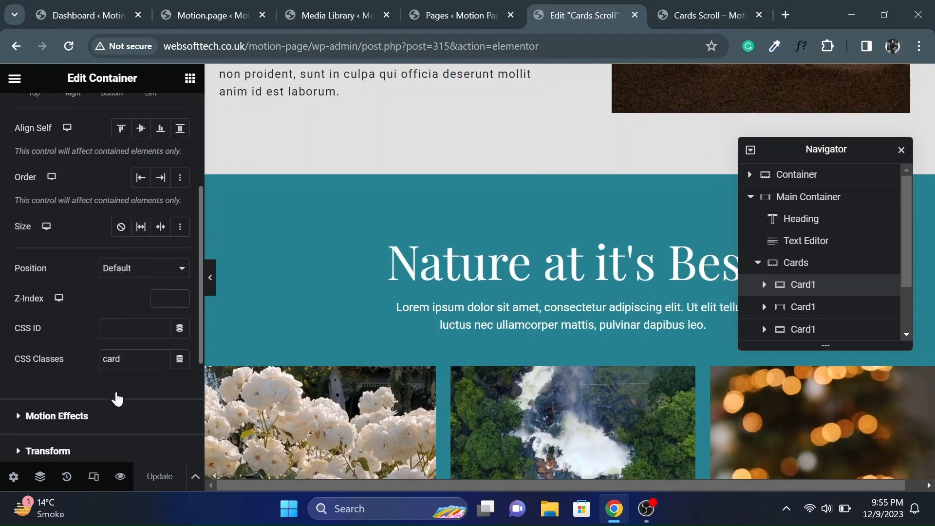
scroll(117, 399, "down", 1)
double_click(119, 326)
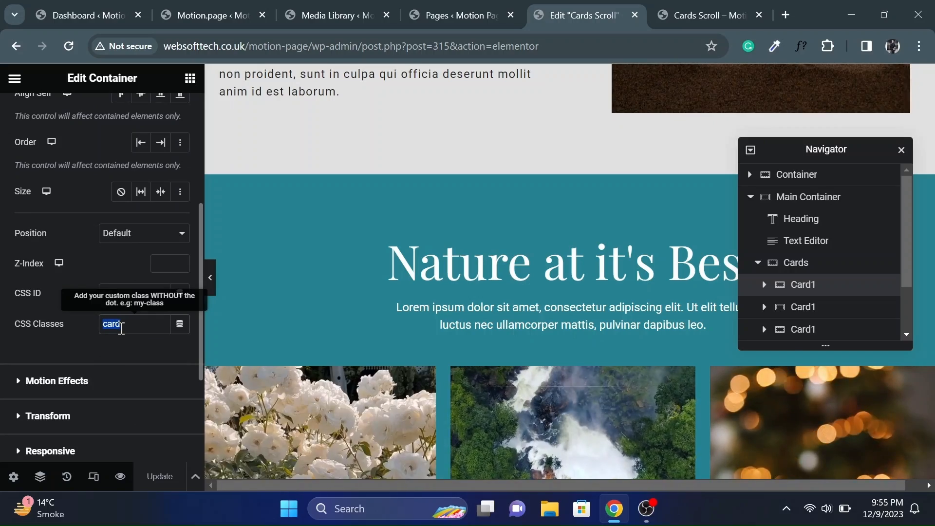
left_click(230, 18)
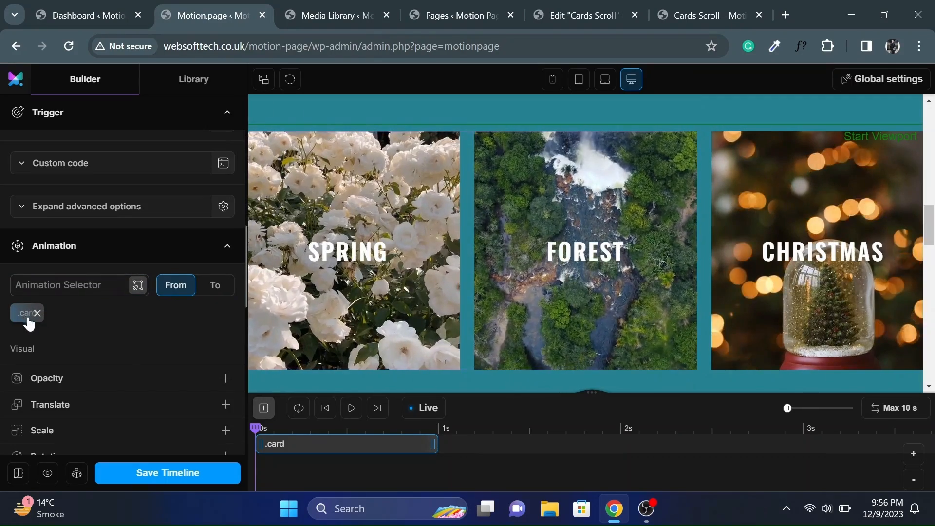
scroll(132, 357, "down", 1)
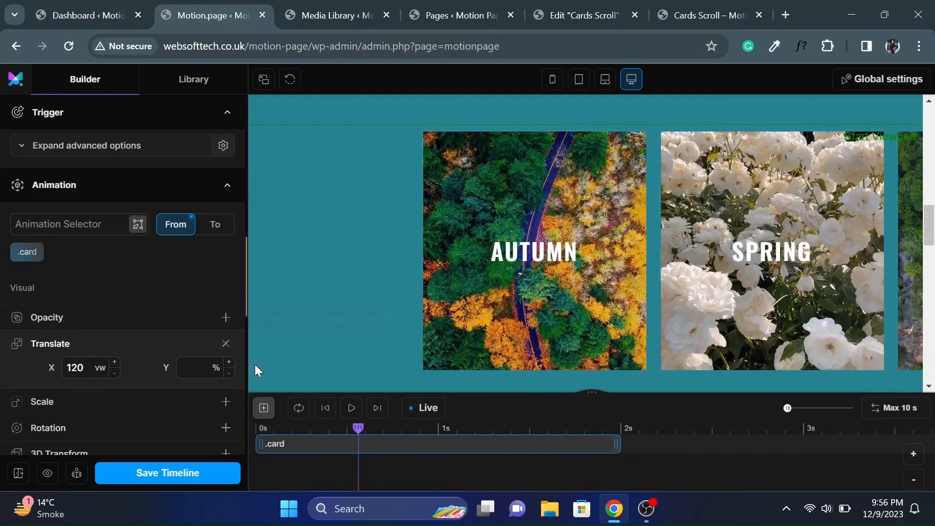
Check the cards' scroll motion in the preview and set their To translation to X -120 vw
scroll(364, 292, "up", 5)
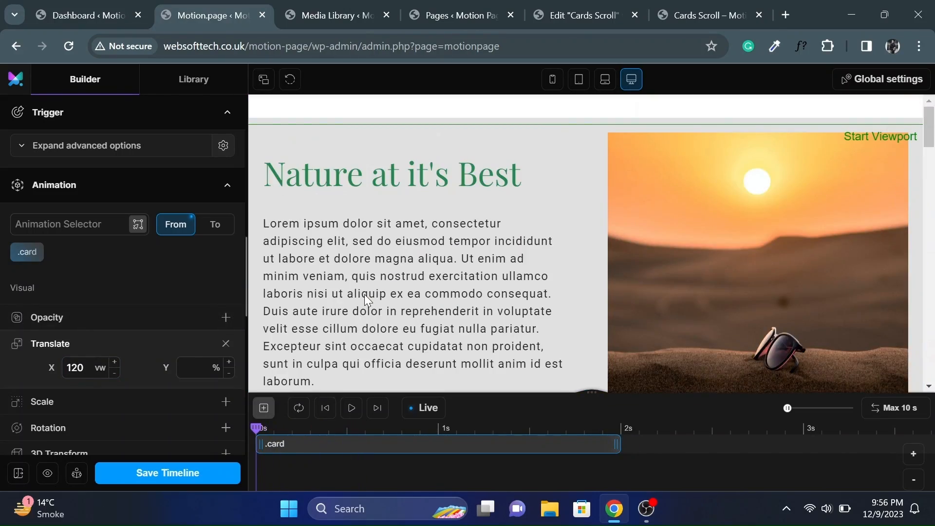
scroll(368, 300, "down", 5)
scroll(368, 300, "down", 5)
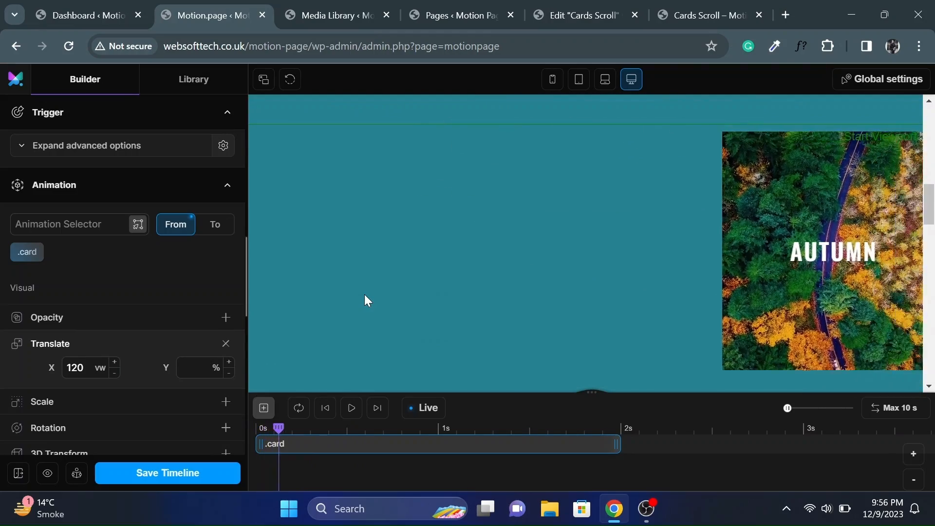
scroll(364, 295, "down", 5)
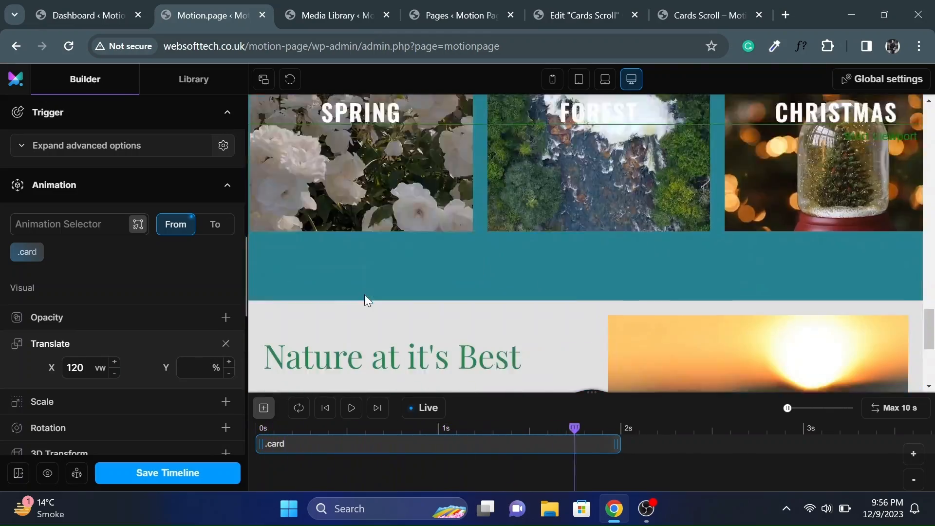
scroll(364, 294, "up", 4)
scroll(364, 294, "up", 8)
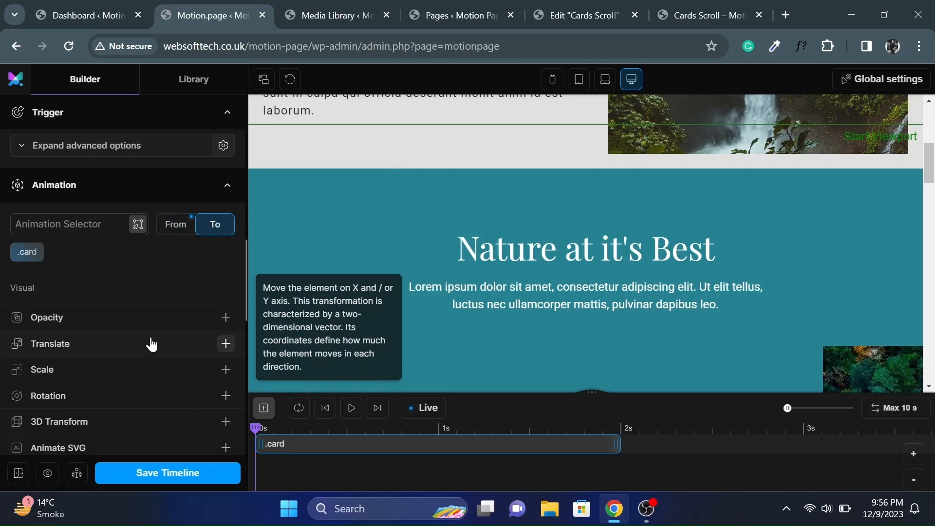
scroll(152, 344, "down", 1)
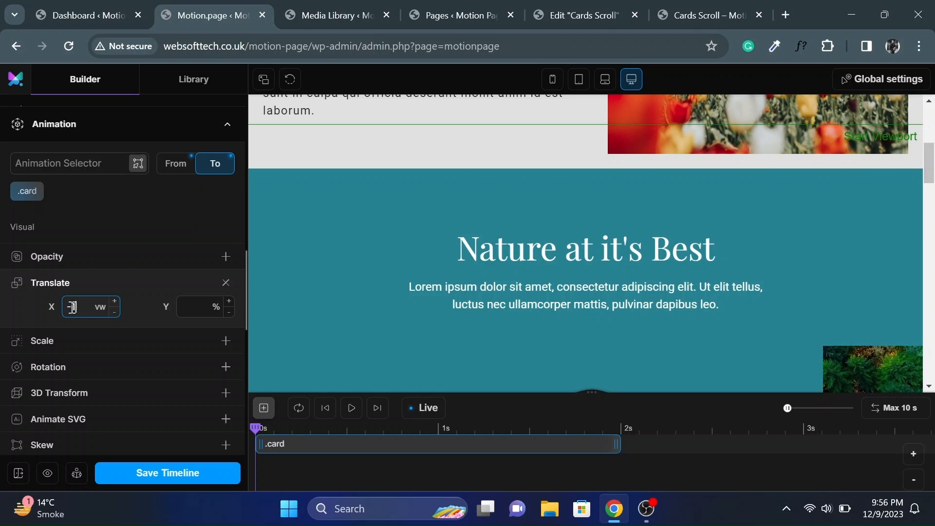
Examine the cards' full horizontal travel through the pinned section in the page preview, in both scroll directions
scroll(375, 288, "down", 10)
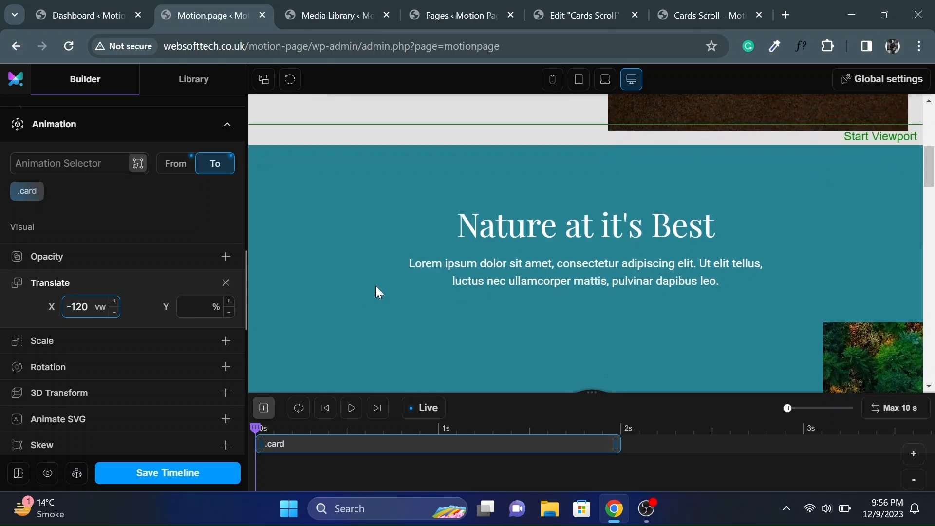
scroll(376, 287, "down", 10)
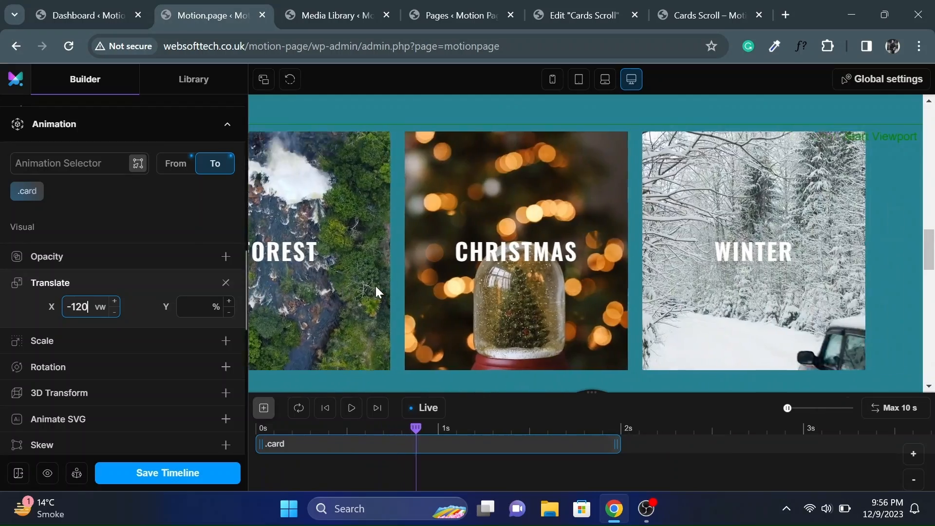
scroll(376, 287, "down", 3)
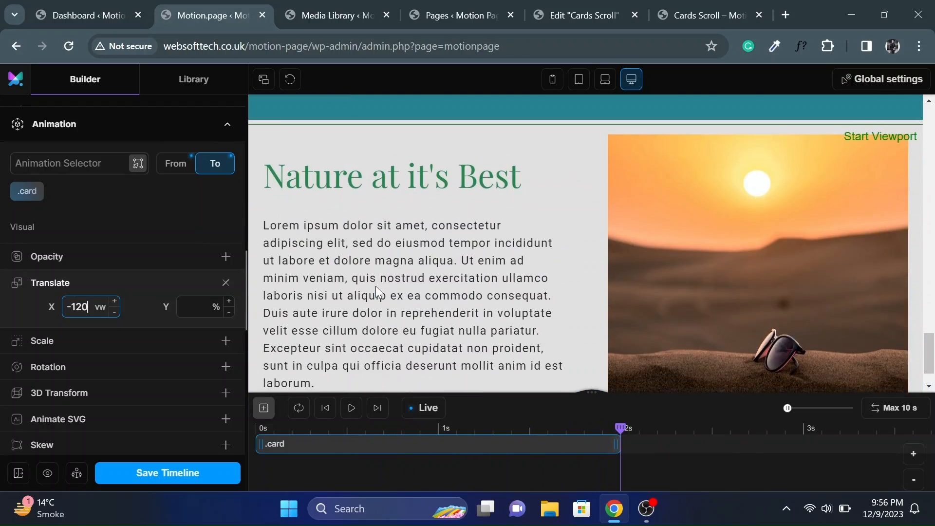
scroll(376, 287, "up", 6)
scroll(376, 289, "up", 10)
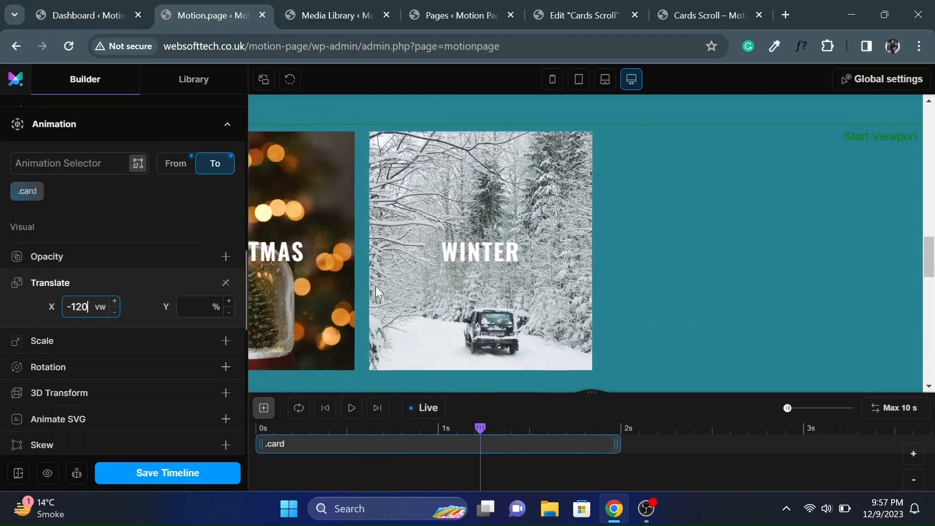
scroll(376, 287, "up", 8)
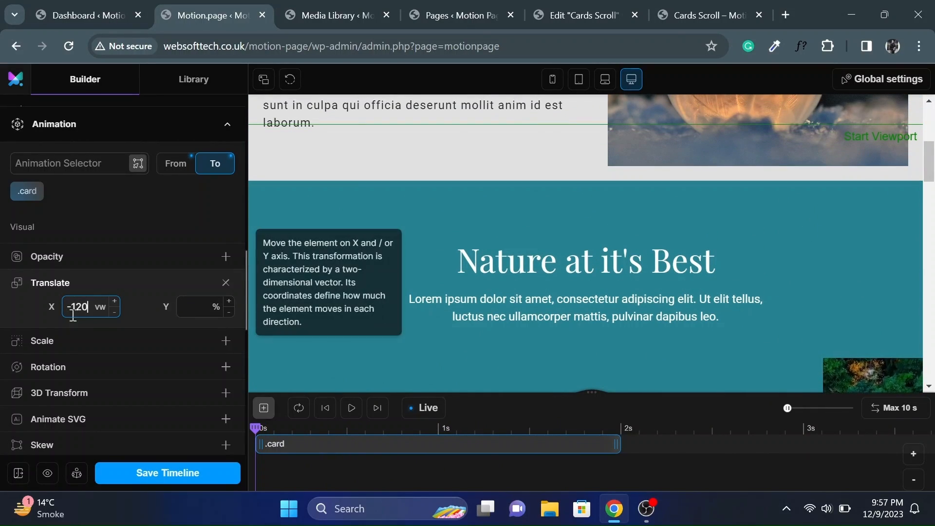
Add a stagger of 0.1 s for each card, beginning from the start
scroll(87, 348, "down", 1)
scroll(87, 352, "down", 3)
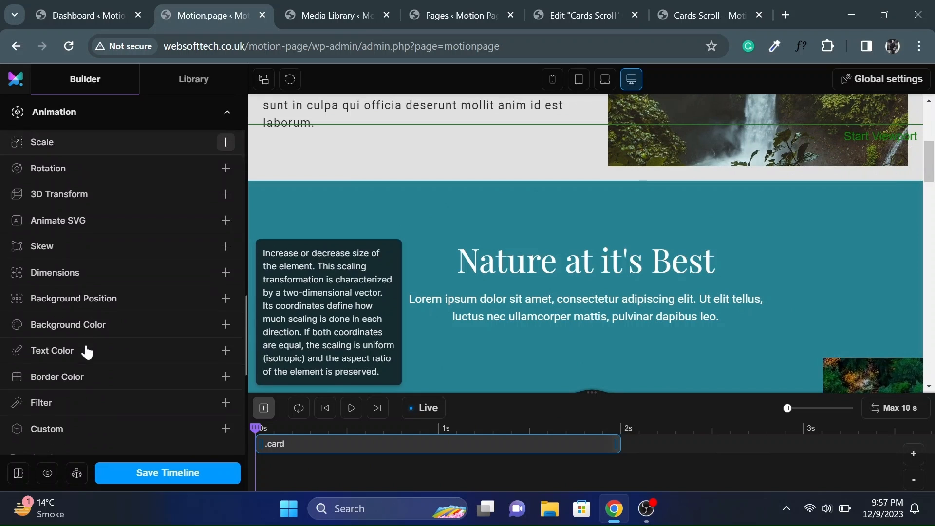
scroll(87, 352, "down", 3)
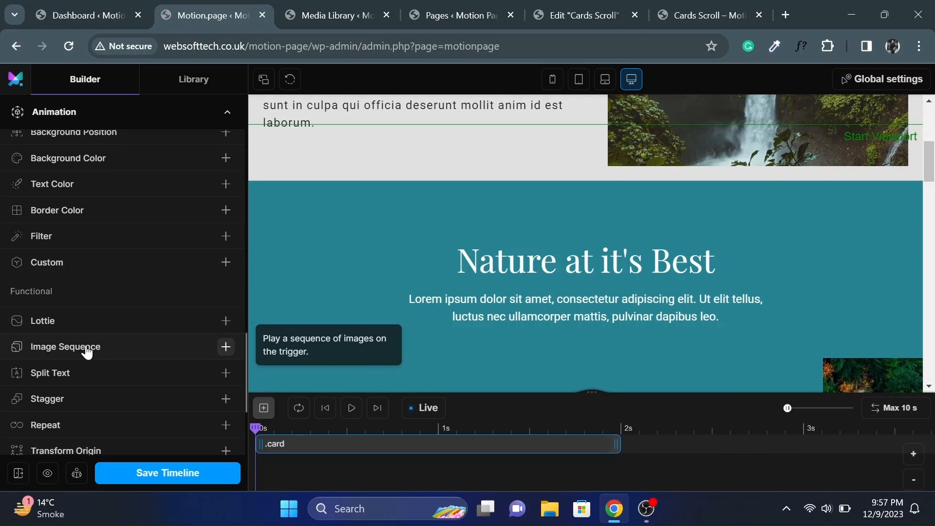
scroll(88, 352, "up", 5)
scroll(86, 352, "up", 3)
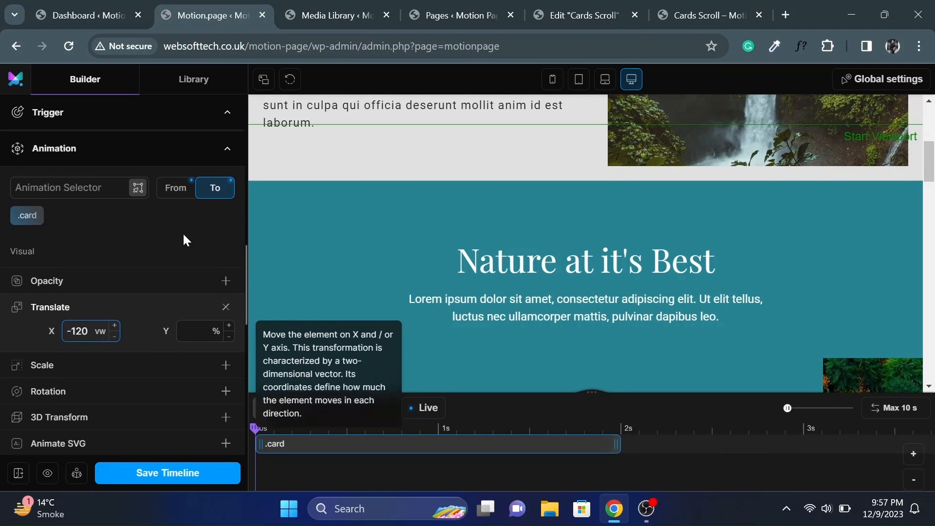
scroll(134, 322, "down", 5)
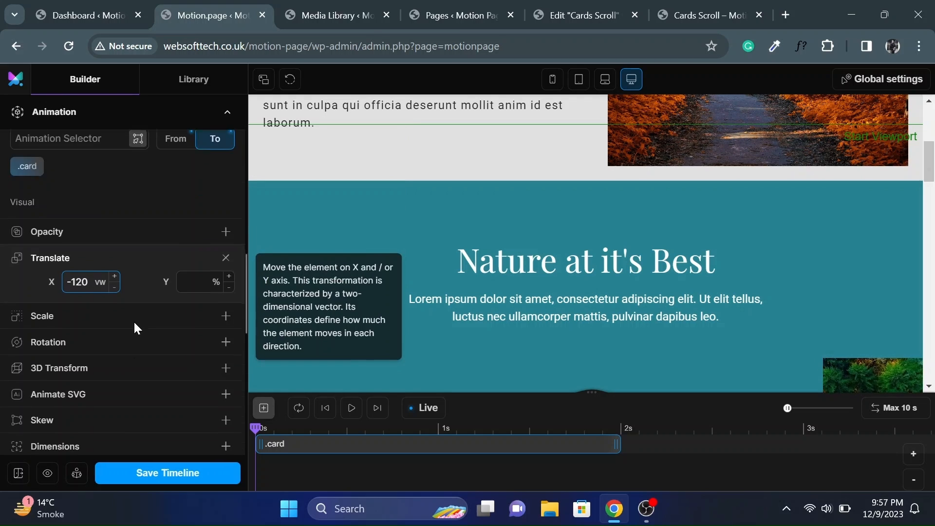
scroll(133, 325, "down", 4)
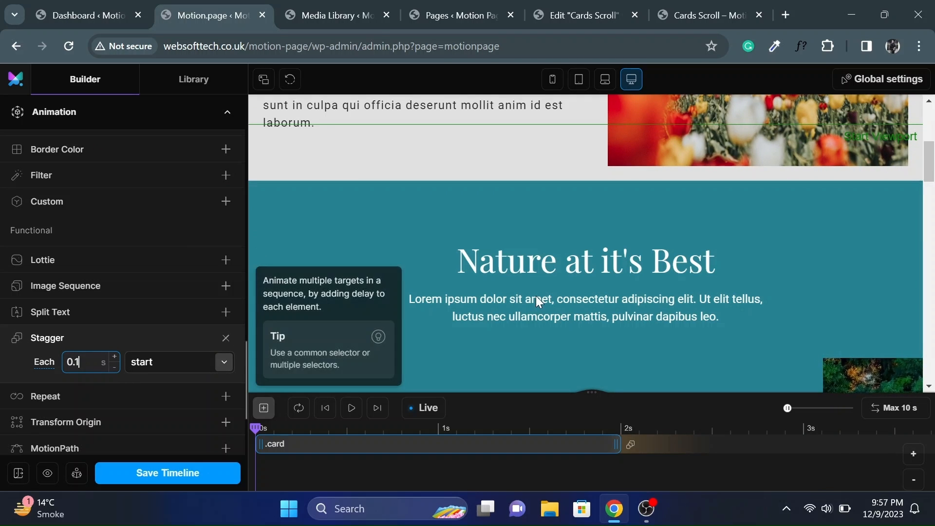
Examine the staggered card motion in the preview from the Autumn card to the Winter card and back
scroll(535, 297, "down", 6)
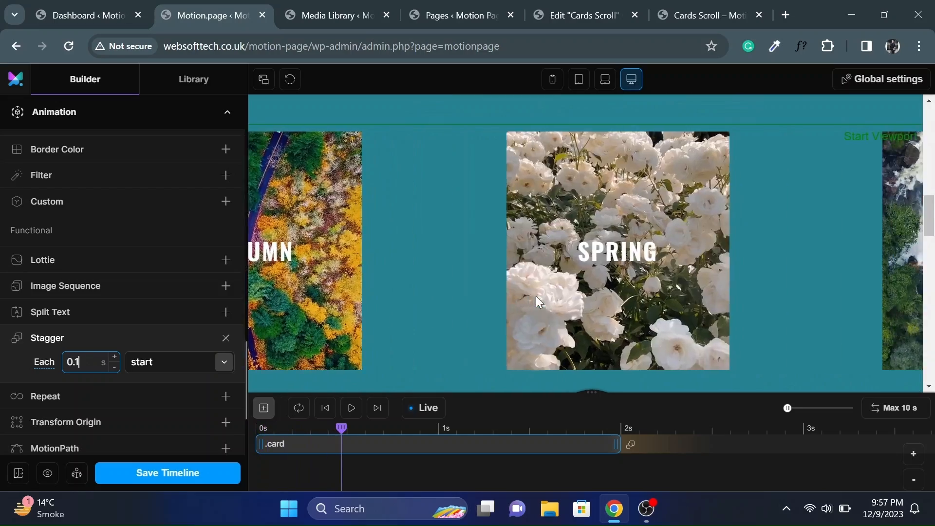
scroll(535, 296, "up", 3)
scroll(536, 296, "down", 3)
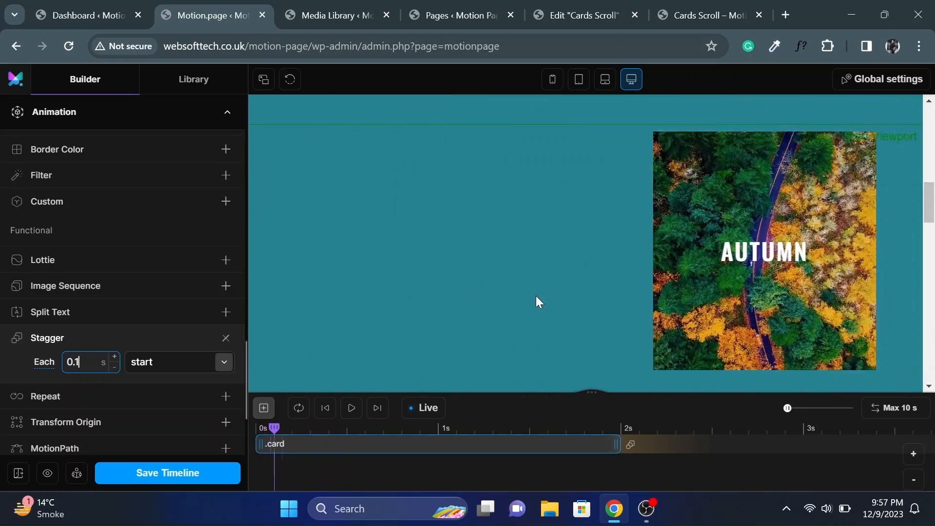
scroll(536, 296, "down", 4)
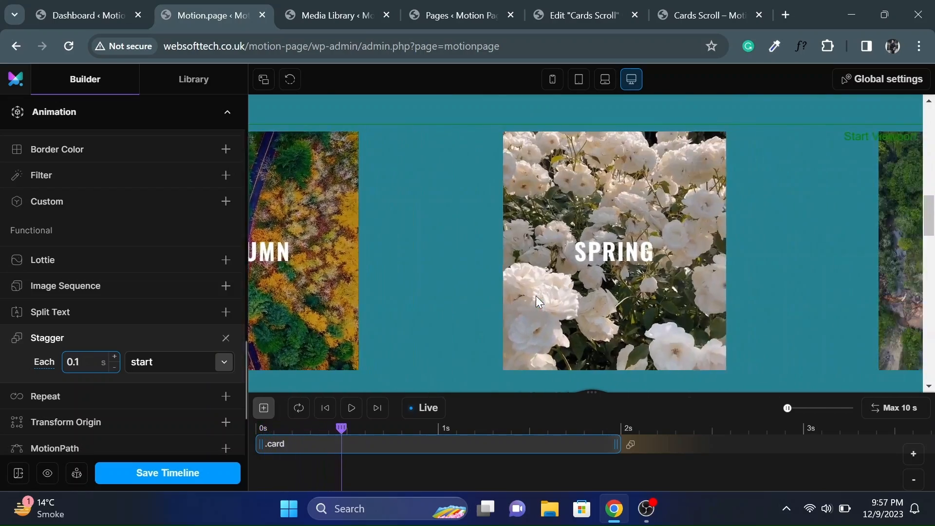
scroll(536, 296, "down", 4)
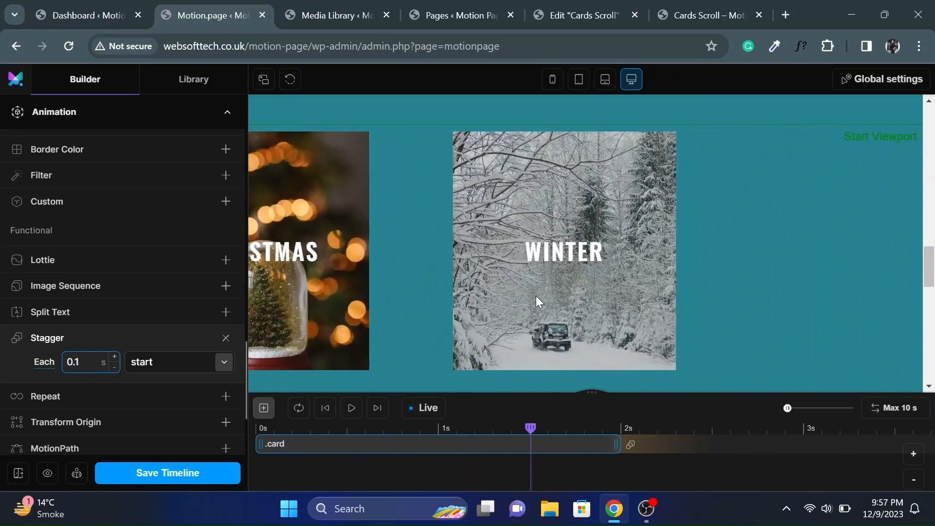
scroll(536, 296, "down", 3)
scroll(536, 296, "up", 4)
scroll(535, 296, "up", 6)
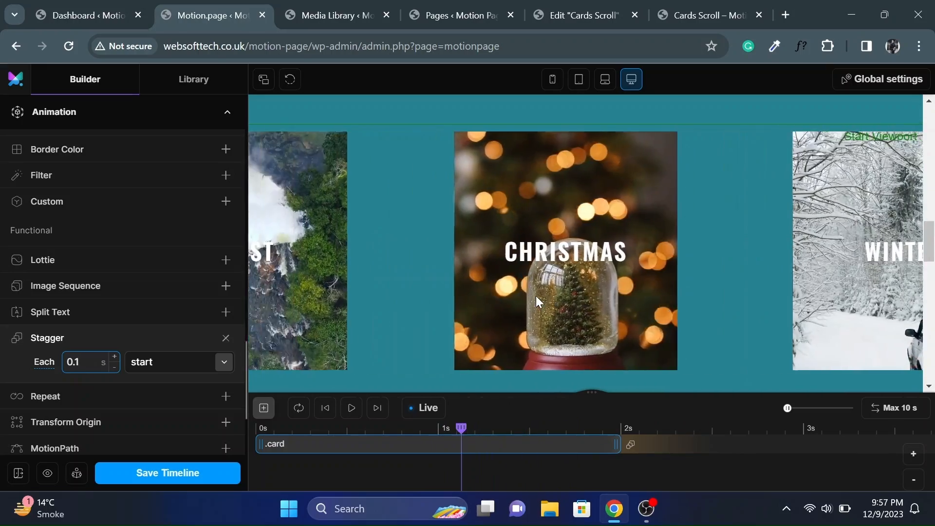
scroll(536, 296, "up", 3)
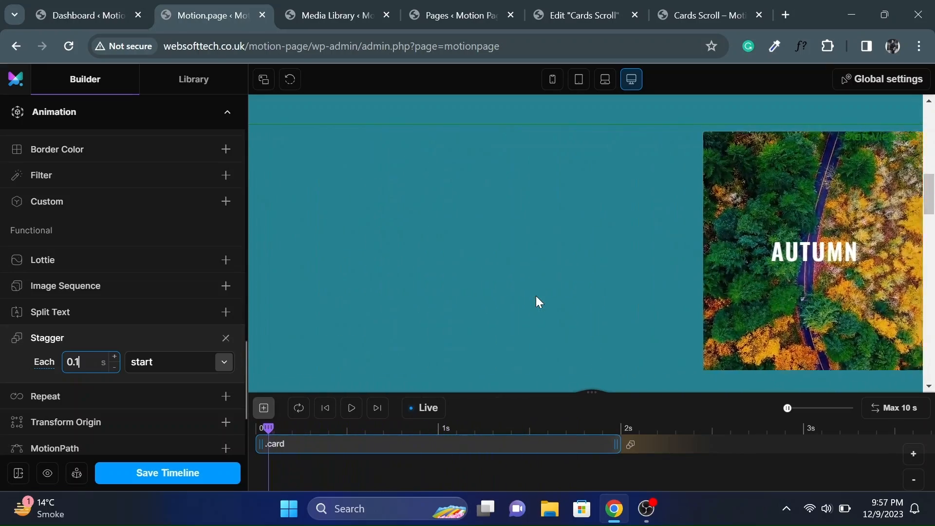
scroll(536, 296, "down", 4)
scroll(535, 296, "down", 5)
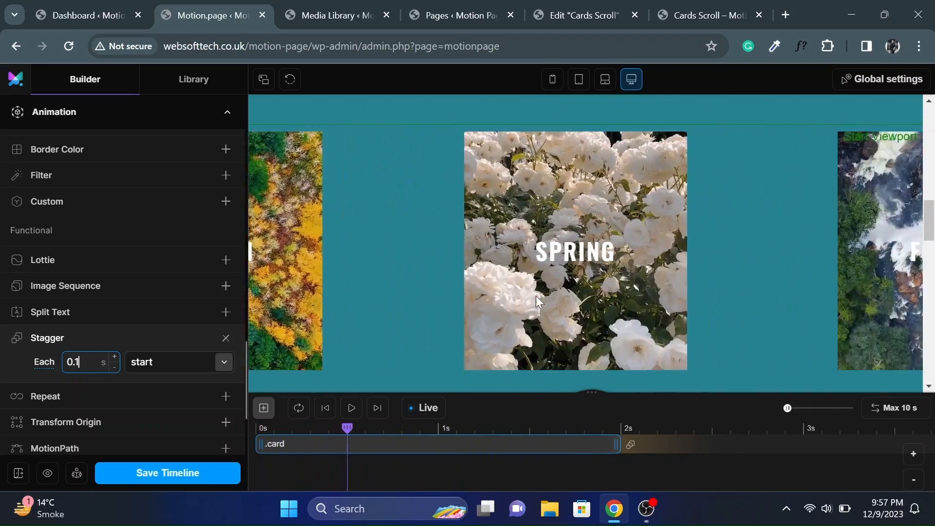
scroll(535, 296, "down", 2)
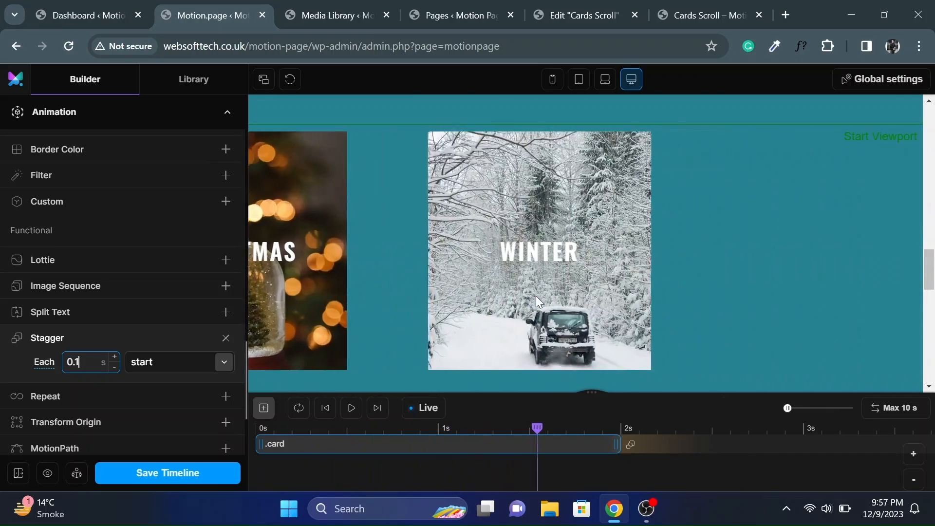
scroll(536, 296, "up", 8)
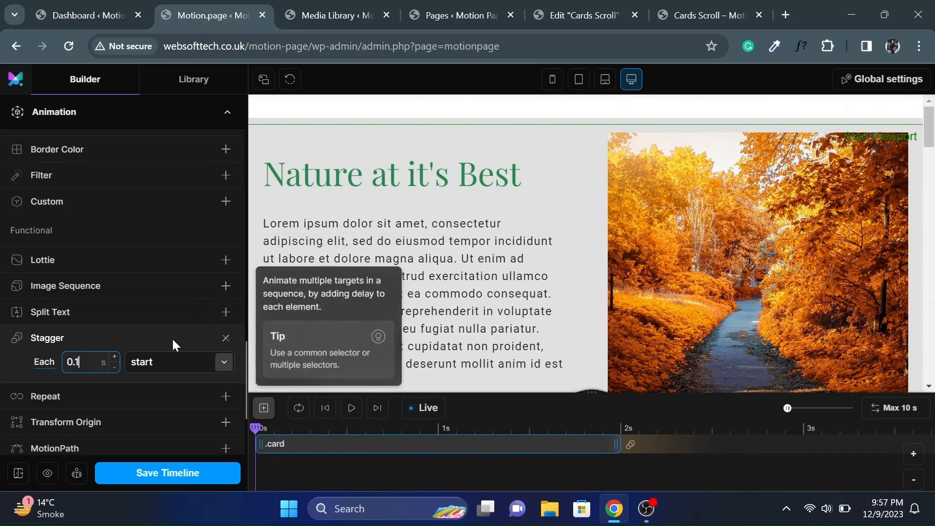
Set the card animation's ease to None
scroll(174, 341, "down", 3)
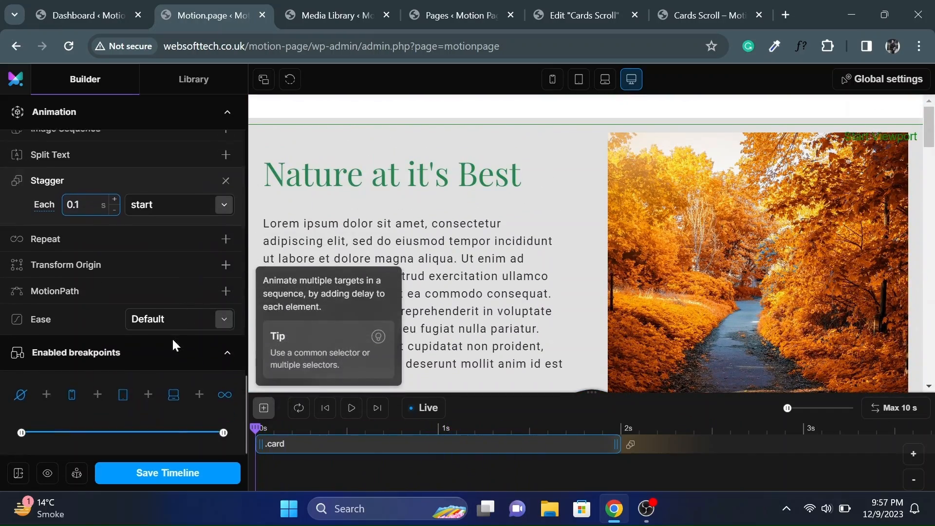
left_click(224, 320)
type("non")
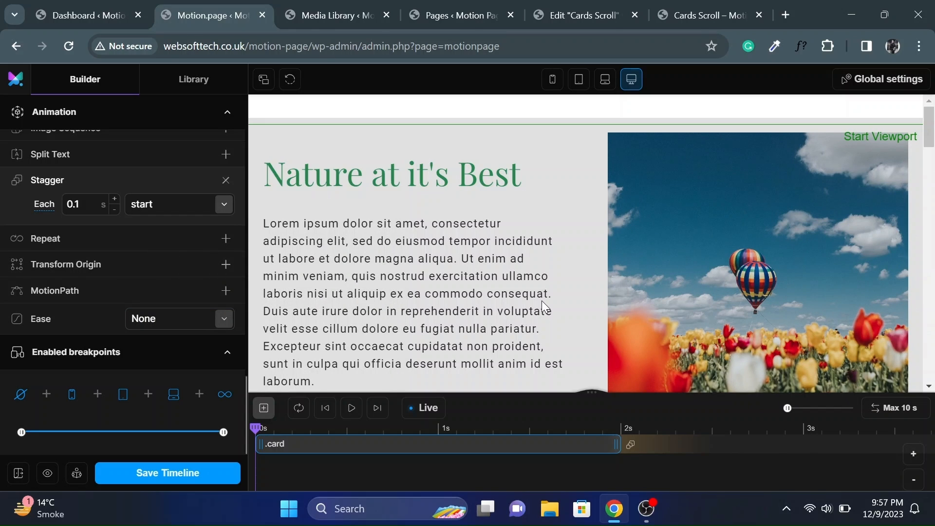
Examine the spacing and speed of all five cards in the preview with the ease removed
scroll(542, 302, "down", 5)
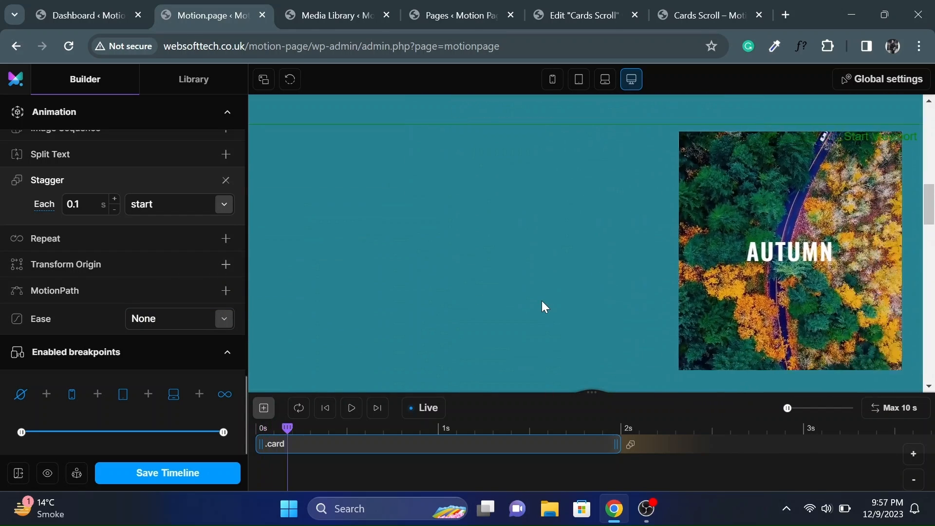
scroll(542, 301, "down", 5)
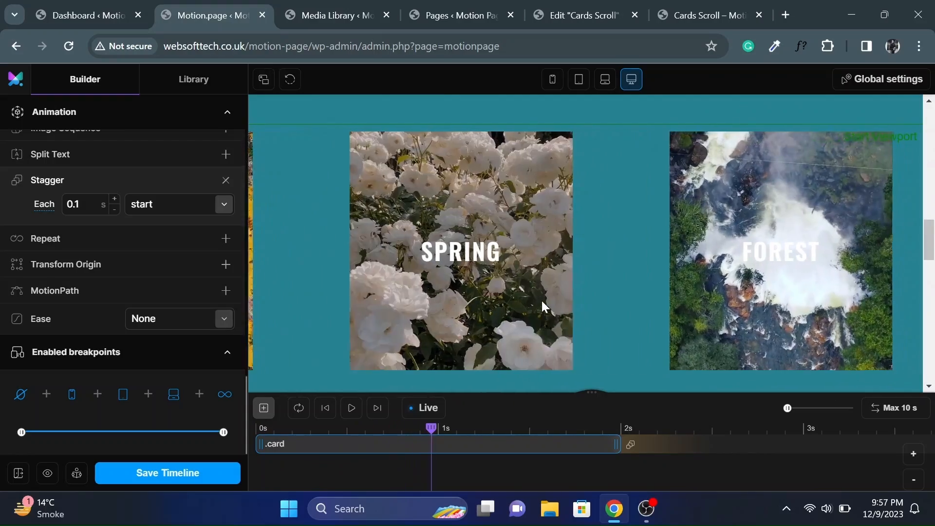
scroll(542, 301, "down", 5)
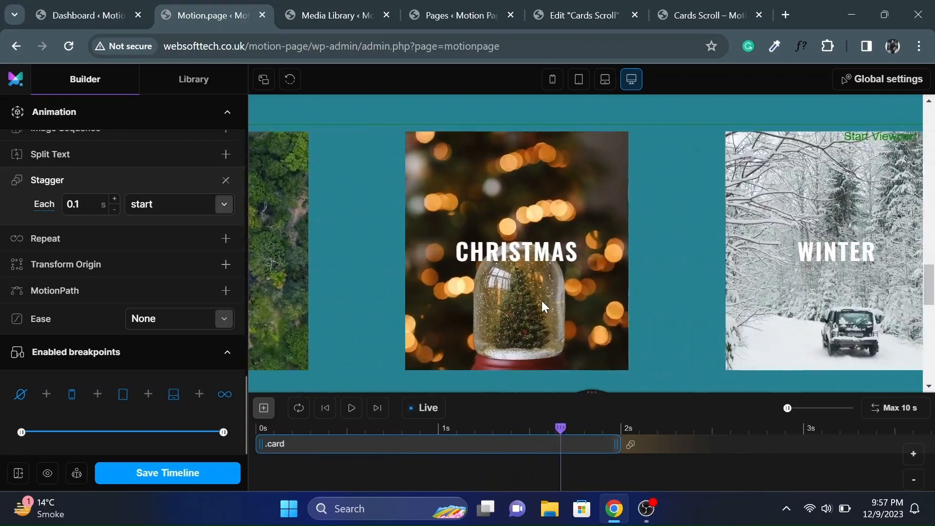
scroll(542, 300, "down", 5)
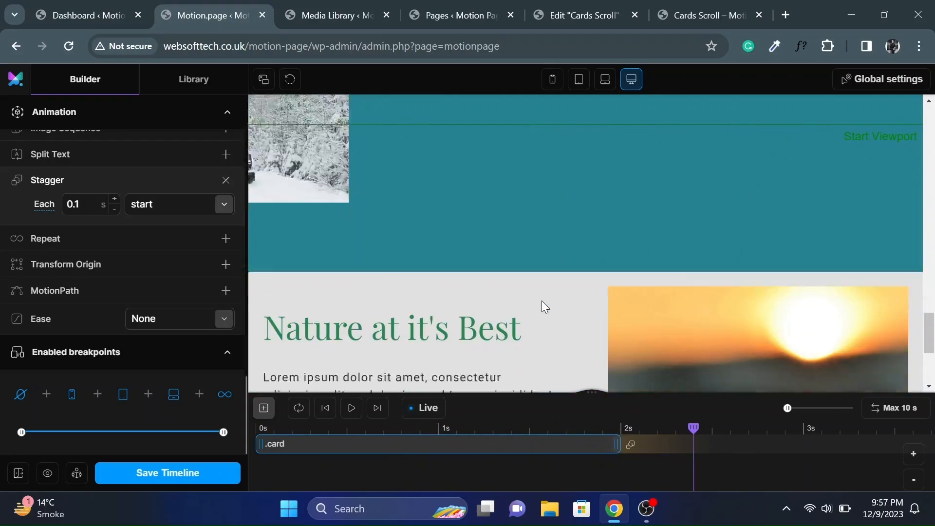
scroll(542, 300, "down", 3)
scroll(542, 300, "up", 10)
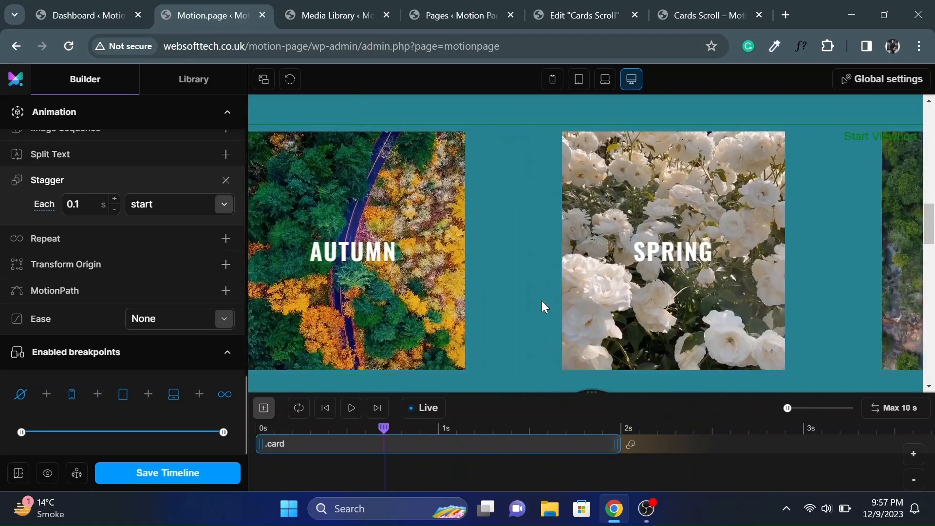
scroll(542, 301, "up", 10)
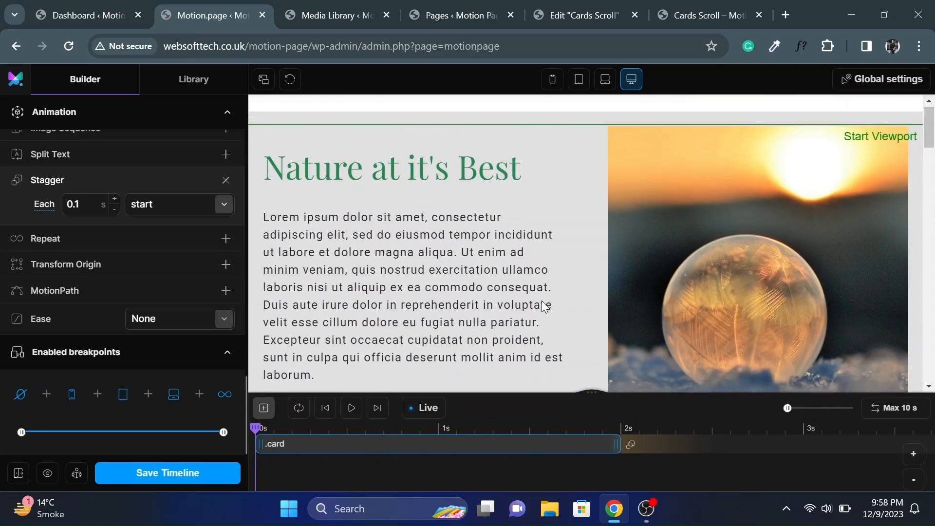
Save the timeline and reload the Cards Scroll preview page
scroll(544, 305, "down", 4)
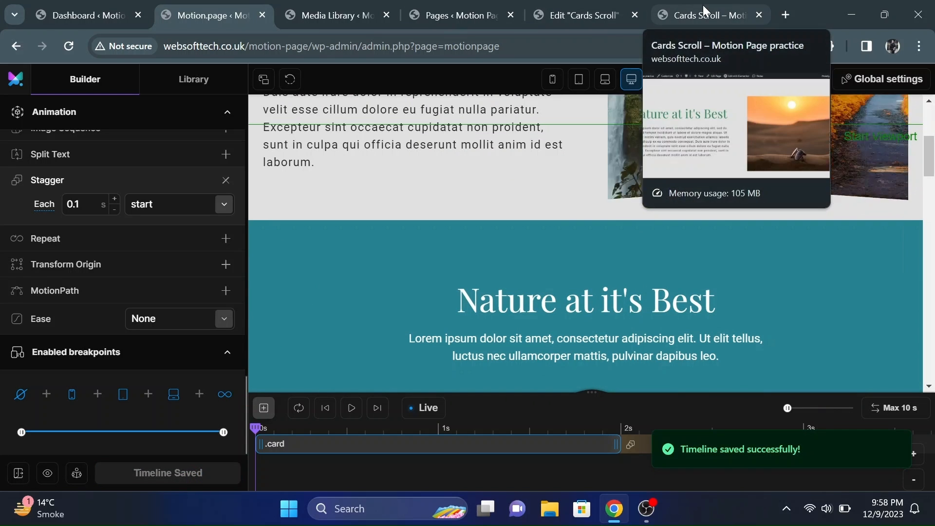
left_click(703, 6)
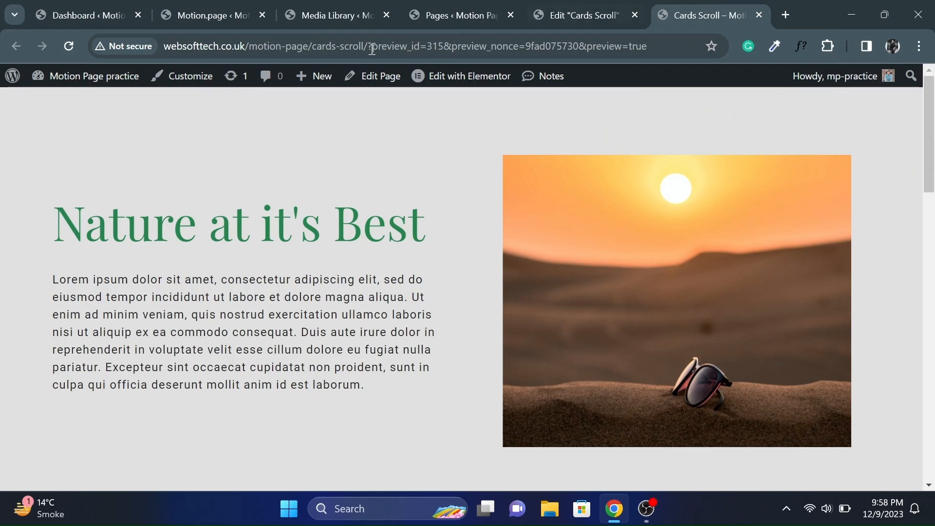
left_click(67, 48)
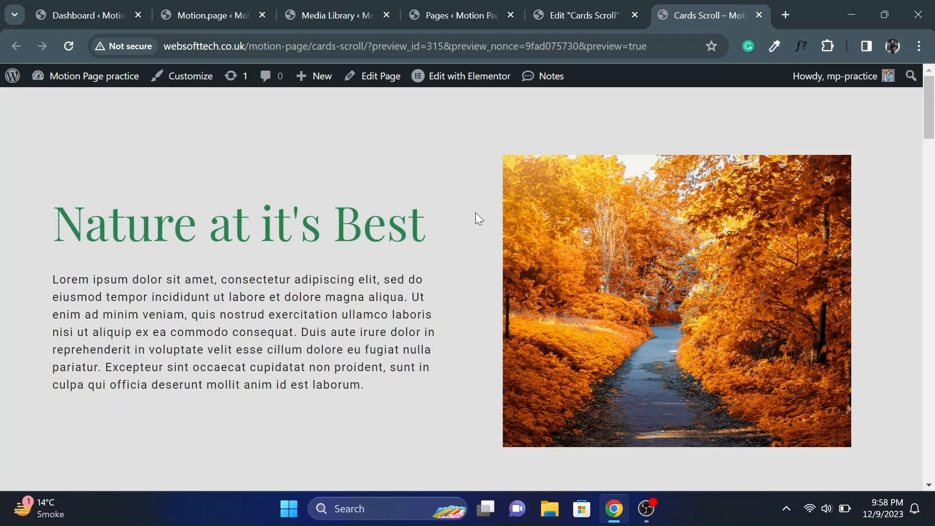
Remove the preview parameters from the Cards Scroll page address and load the page
left_click_drag(369, 47, 843, 76)
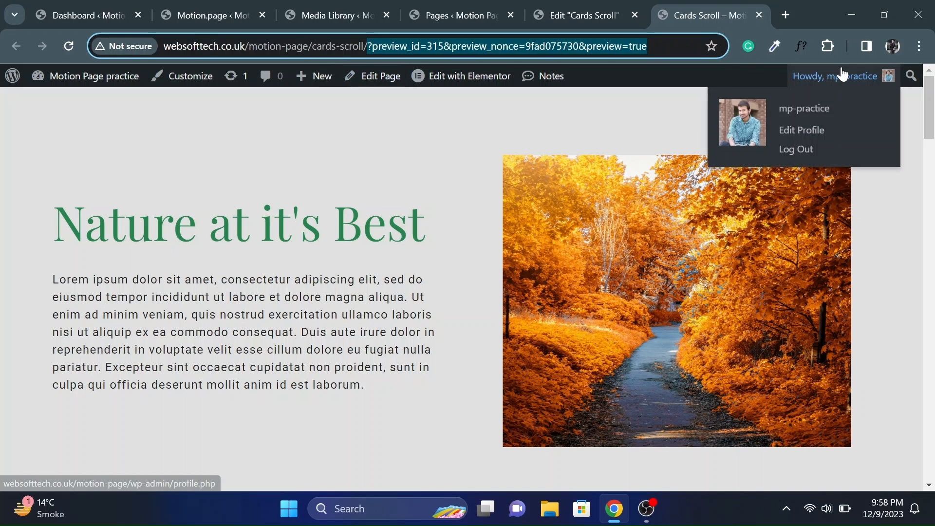
key("BackSpace")
key("Return")
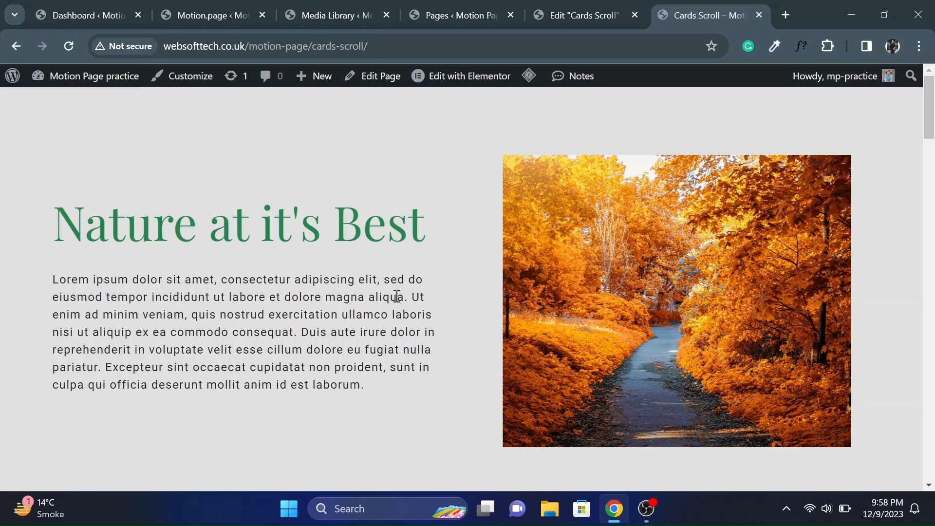
Examine the pinned card motion on the live page from the Autumn card through Winter to the closing section and back
scroll(397, 296, "down", 10)
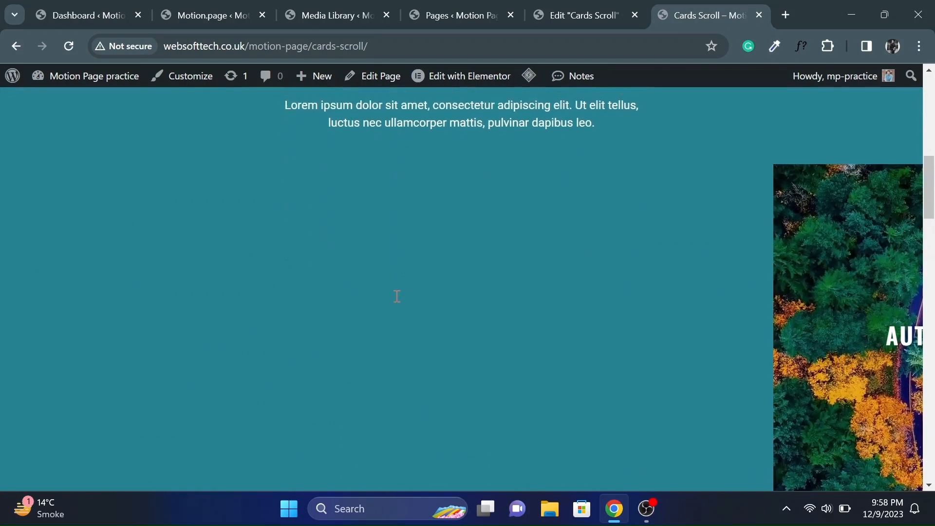
scroll(396, 302, "down", 10)
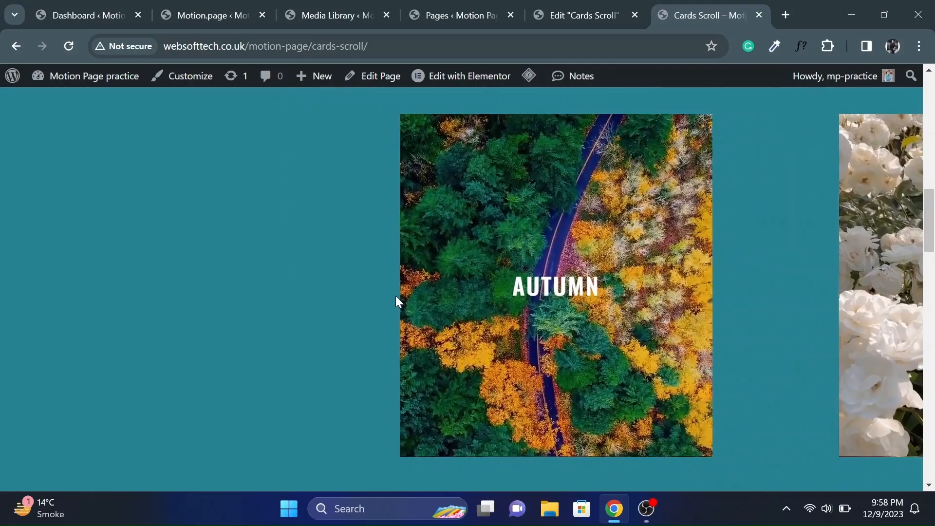
scroll(395, 296, "down", 6)
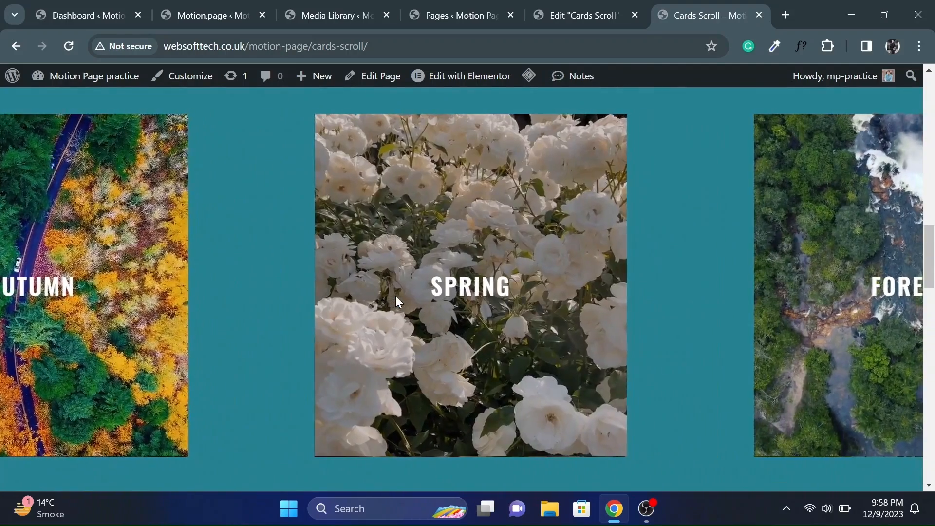
scroll(395, 296, "down", 5)
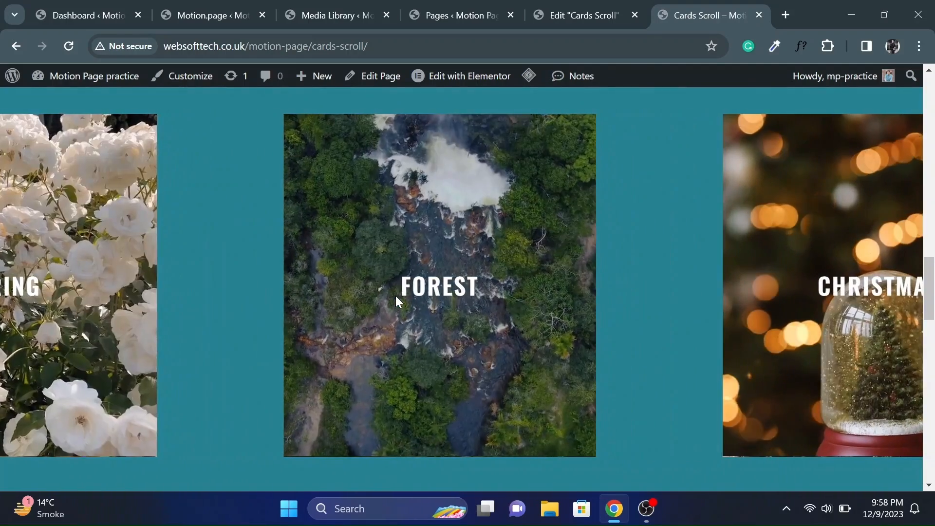
scroll(396, 302, "down", 6)
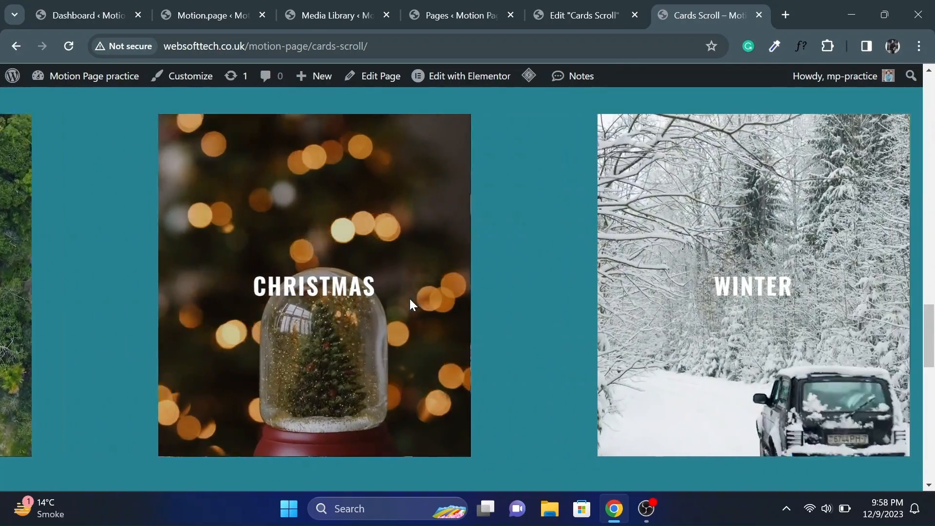
scroll(410, 299, "down", 5)
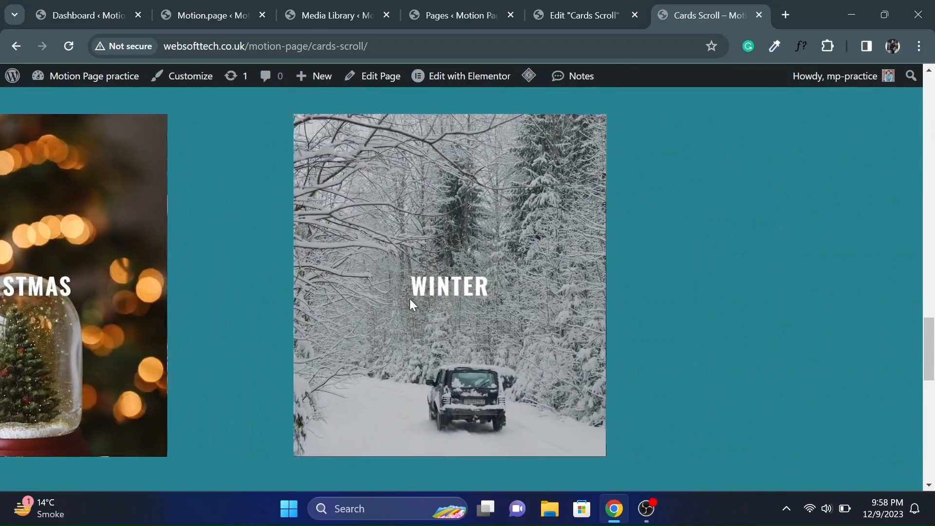
scroll(410, 299, "down", 5)
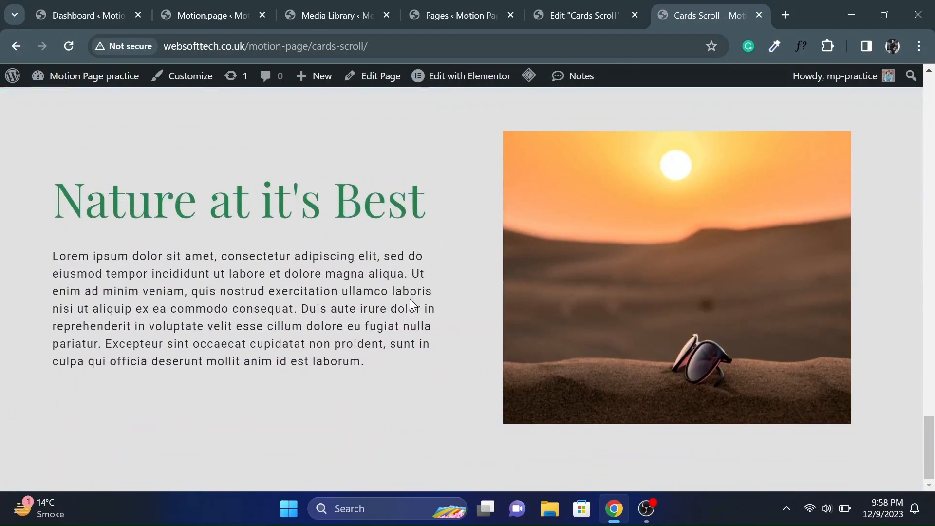
scroll(410, 299, "up", 15)
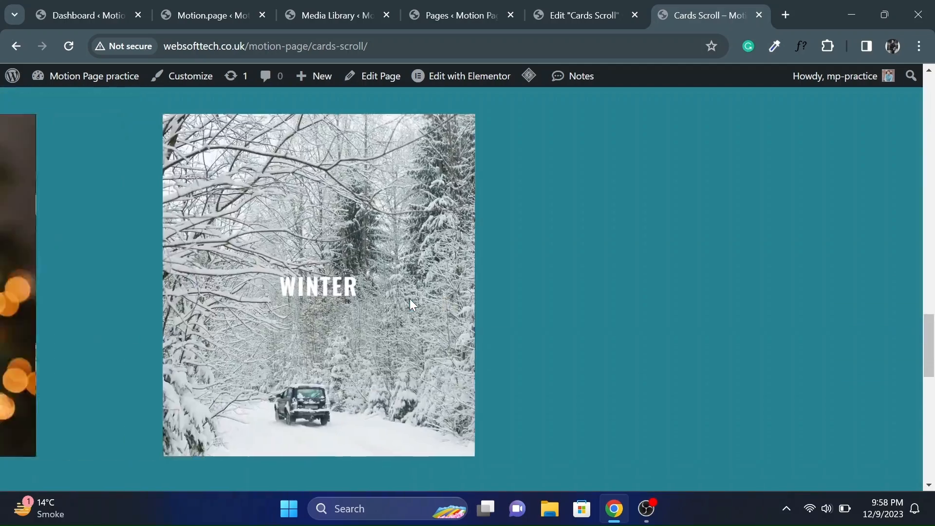
scroll(410, 299, "up", 10)
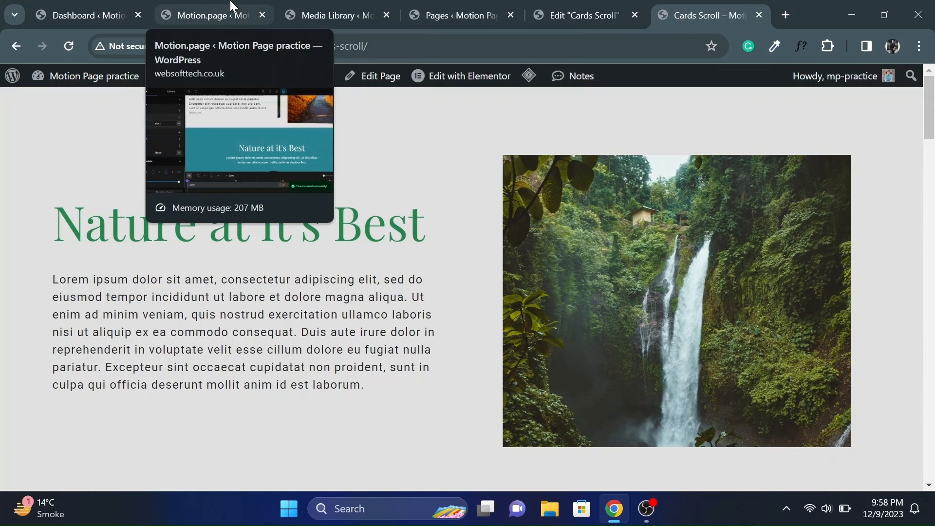
Switch back to the Motion.page builder and examine the Autumn card's entry in the preview
left_click(228, 12)
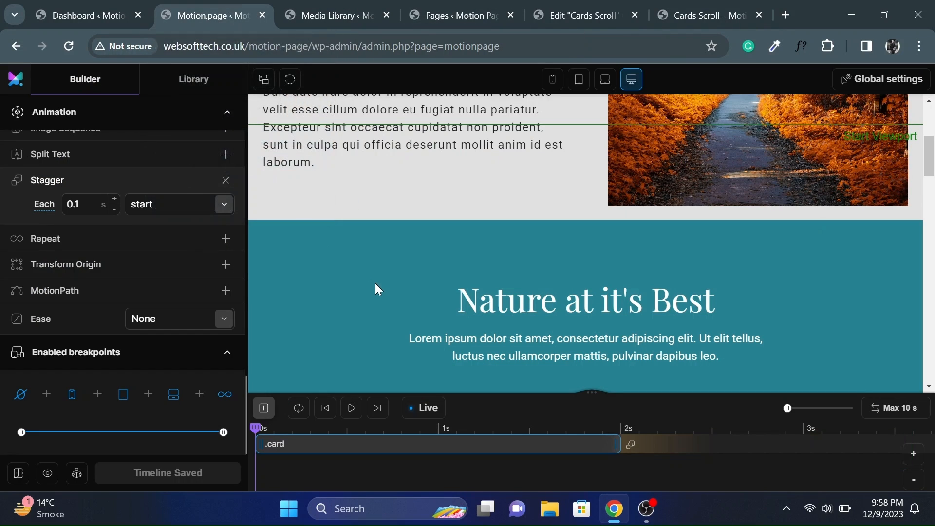
scroll(376, 285, "down", 4)
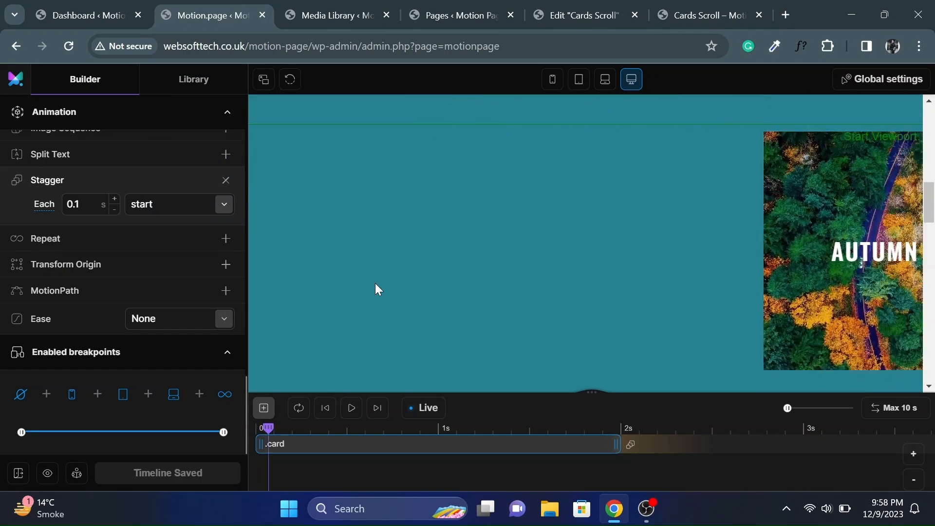
scroll(376, 284, "up", 5)
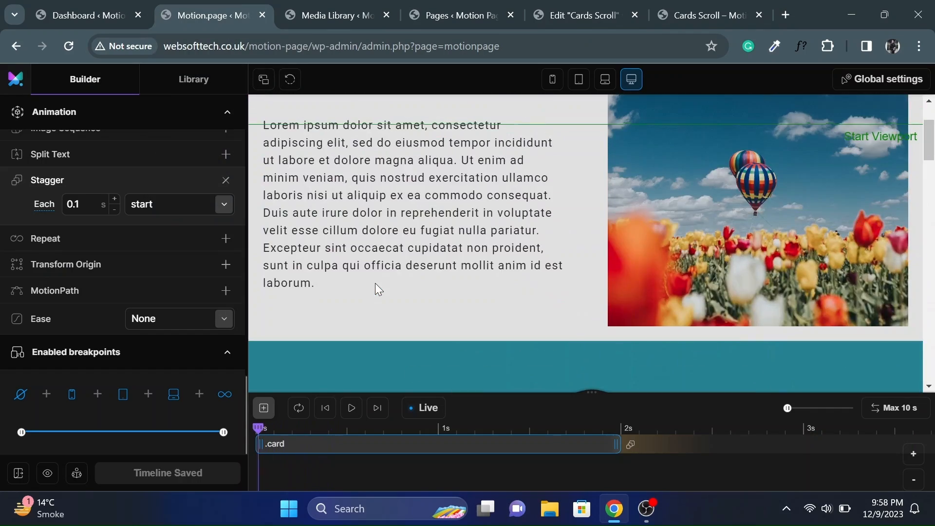
scroll(375, 283, "down", 3)
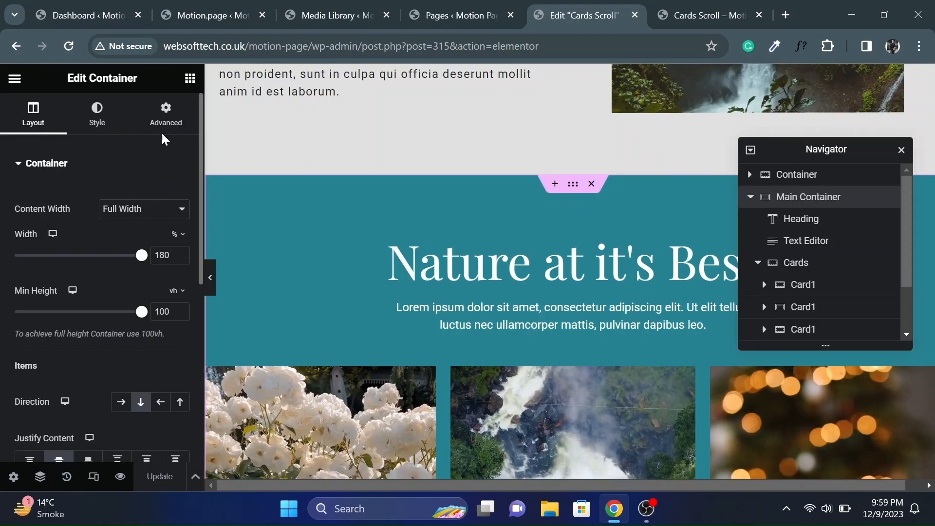
Give the Main Container the CSS ID main-container in Elementor and update the page
left_click(165, 122)
scroll(60, 331, "down", 3)
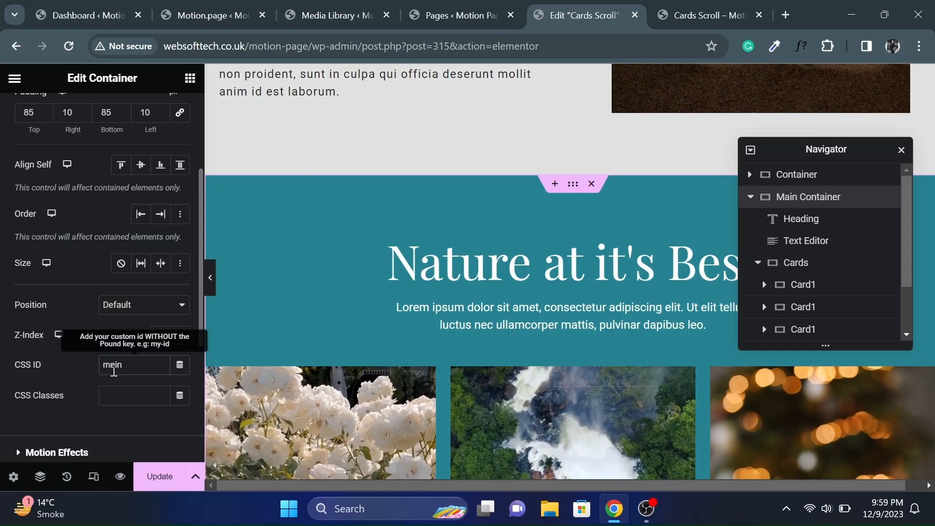
type("container")
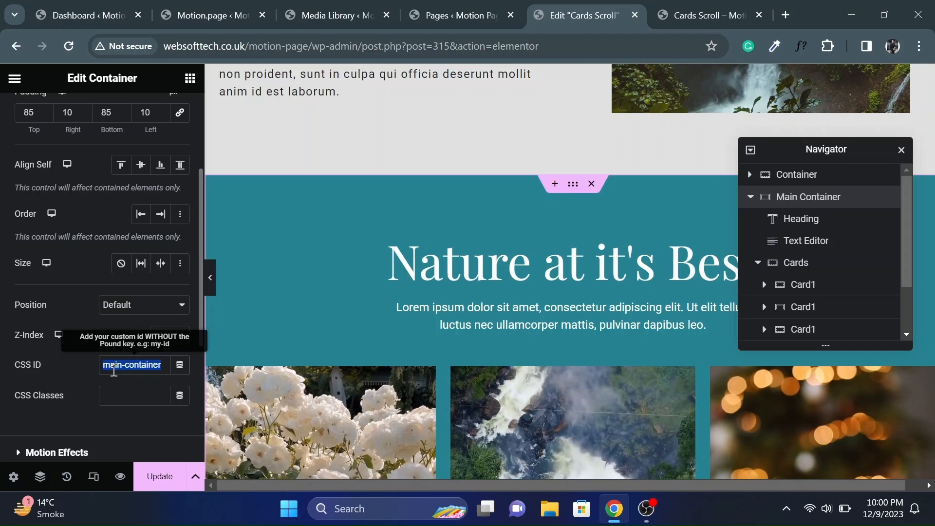
left_click(161, 473)
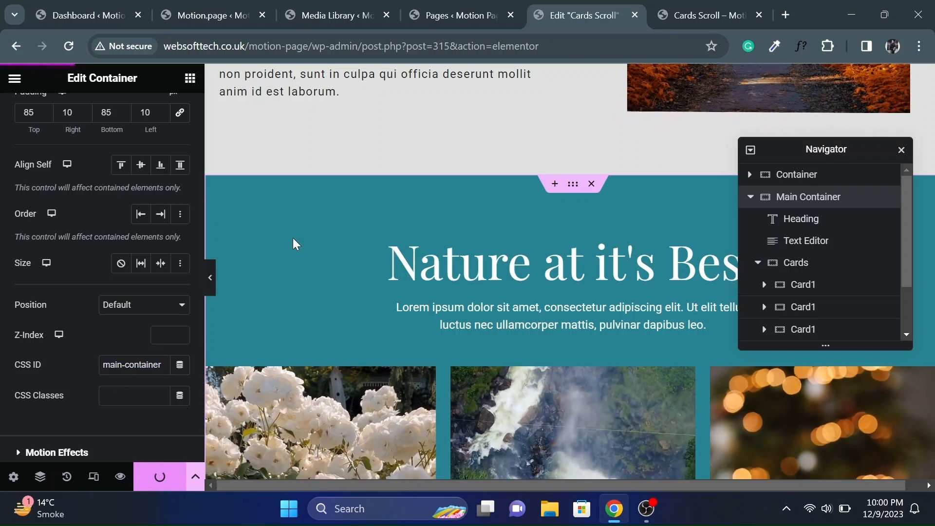
Switch to the Motion.page builder and add a second animation to the timeline at about 0.4 s
left_click(211, 7)
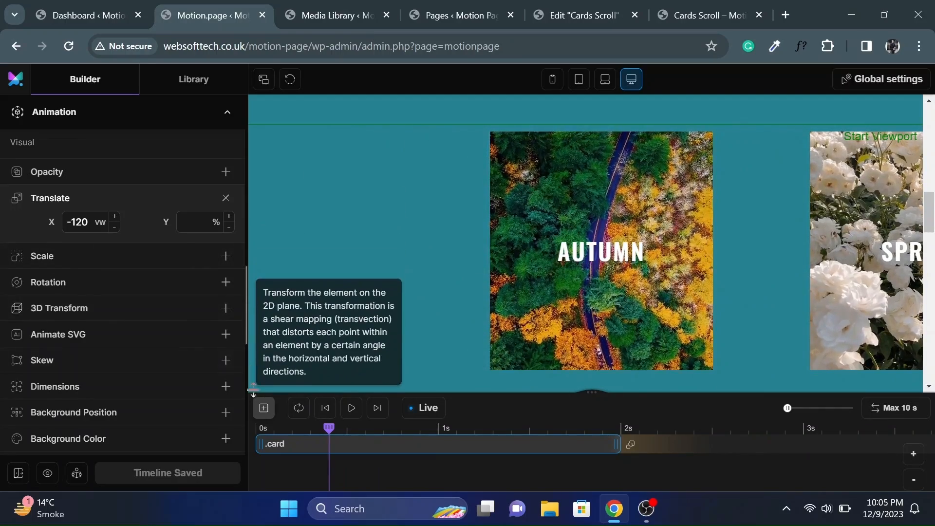
left_click(264, 408)
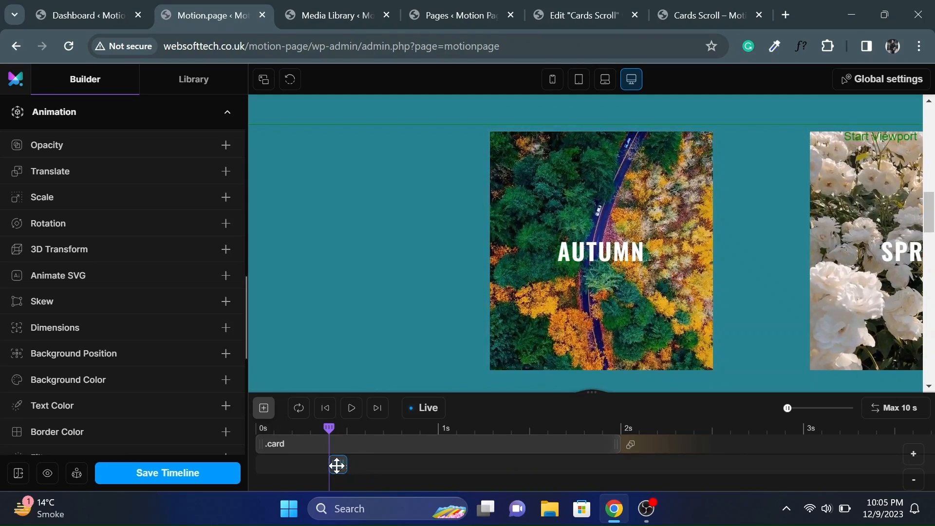
scroll(29, 277, "up", 5)
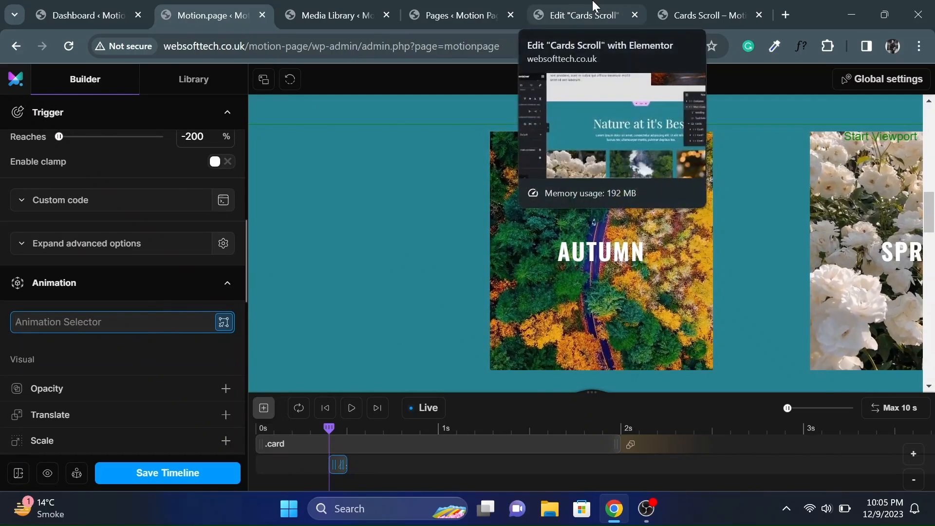
Copy the Main Container's CSS ID from Elementor and set the new animation's selector to #main-container
left_click(595, 6)
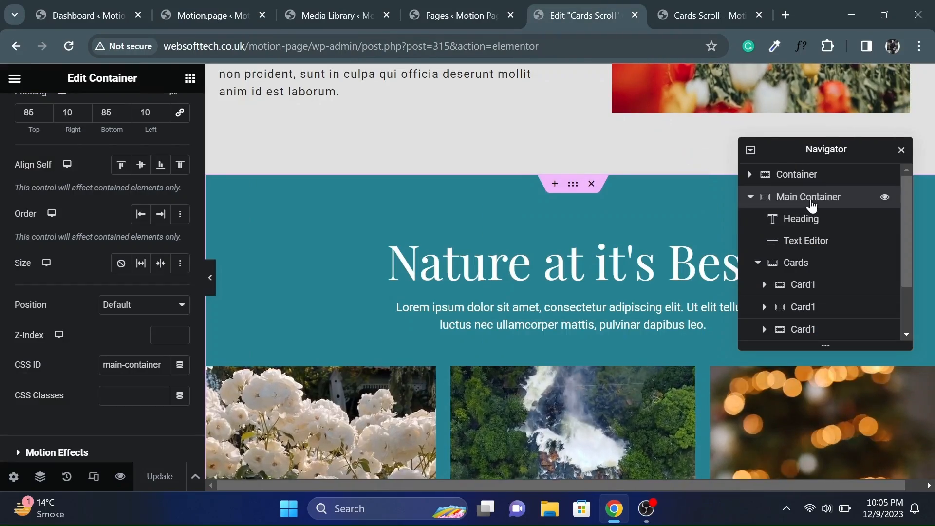
double_click(127, 365)
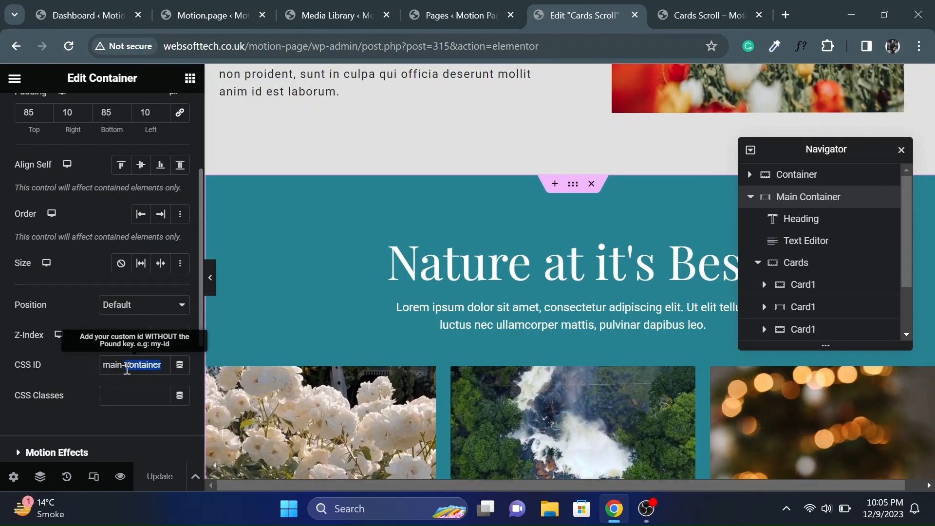
triple_click(127, 365)
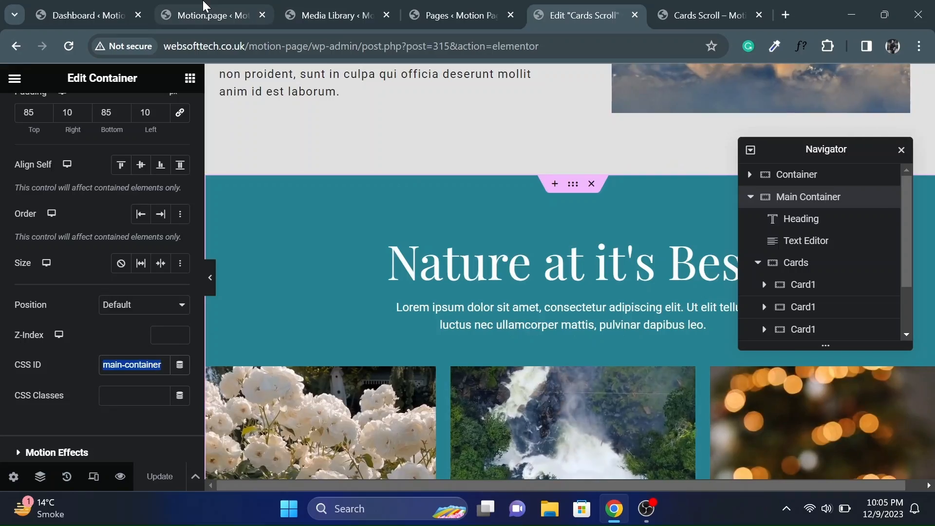
left_click(207, 12)
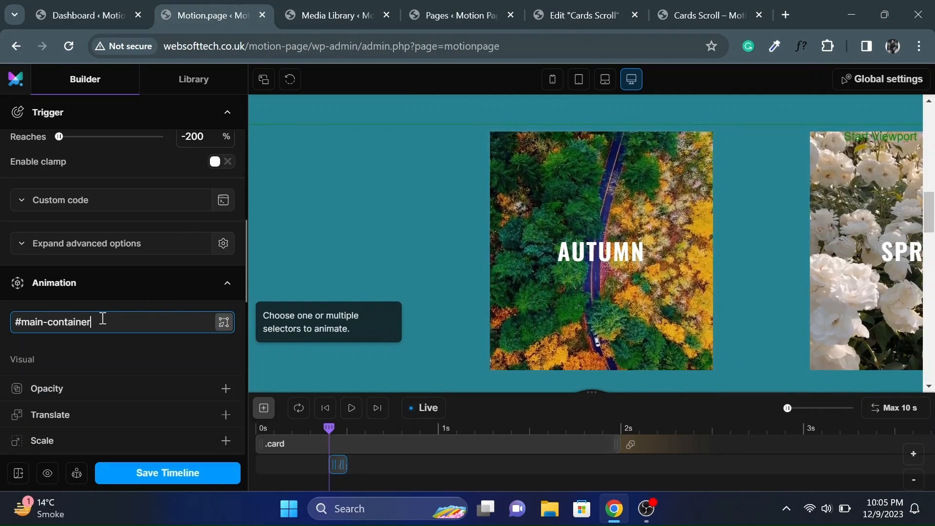
left_click(67, 349)
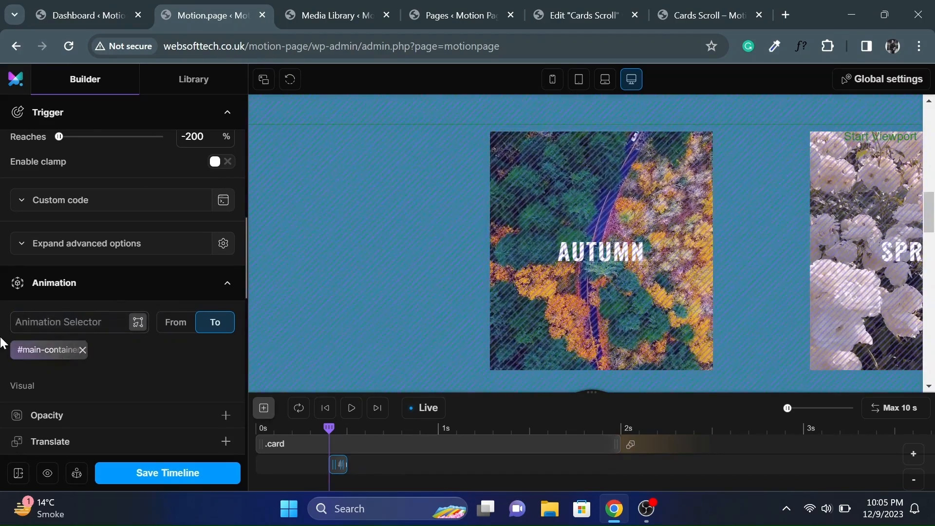
Add a Background Color effect to the #main-container animation and set it to brown
scroll(3, 345, "down", 5)
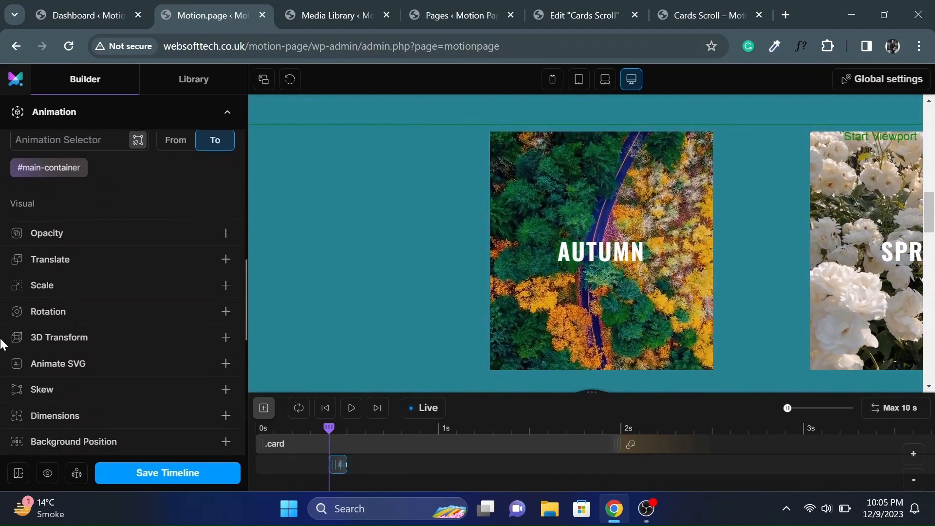
scroll(2, 345, "up", 3)
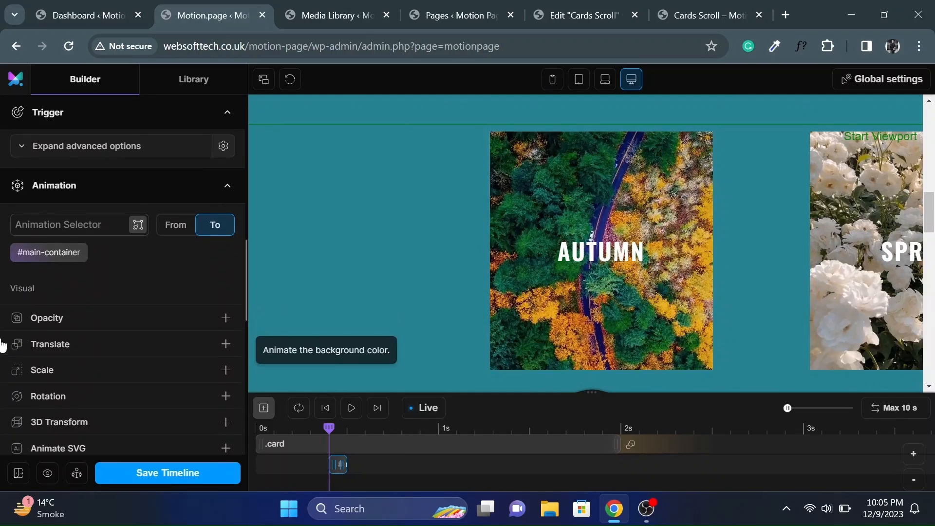
scroll(4, 323, "down", 6)
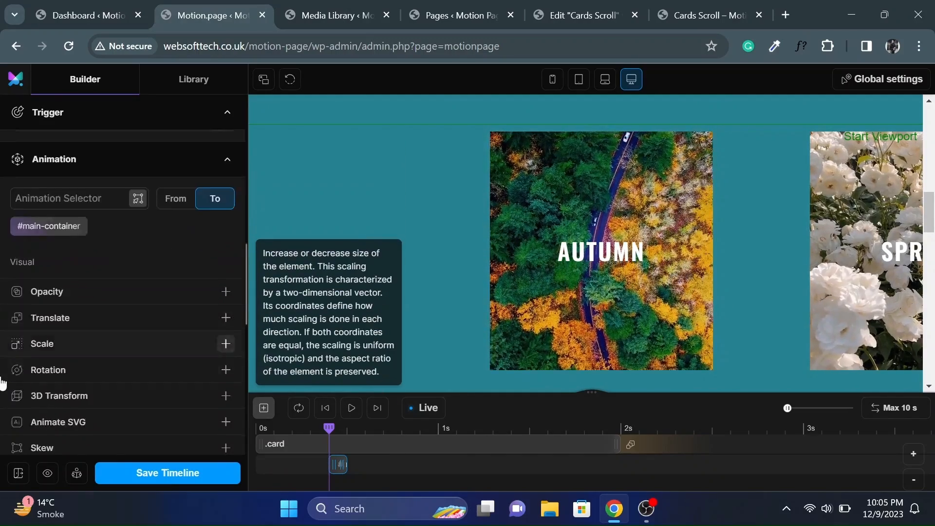
left_click(226, 285)
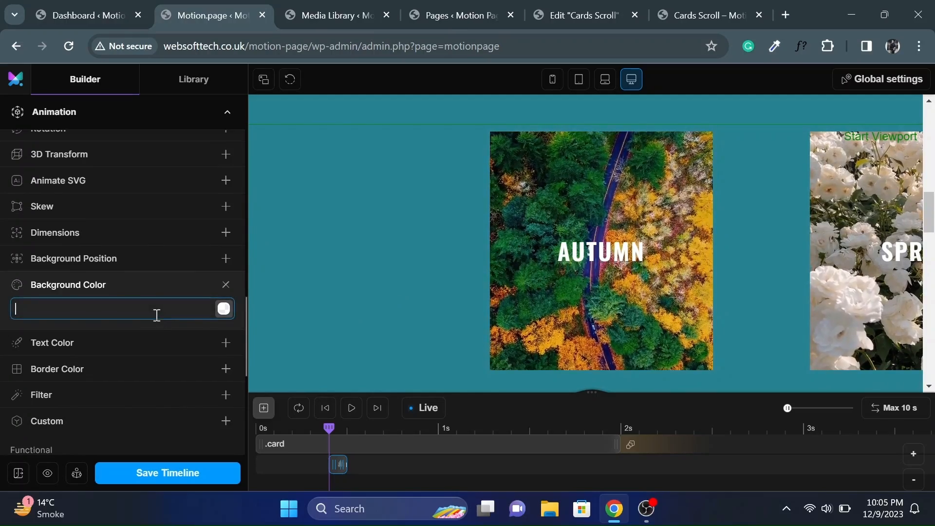
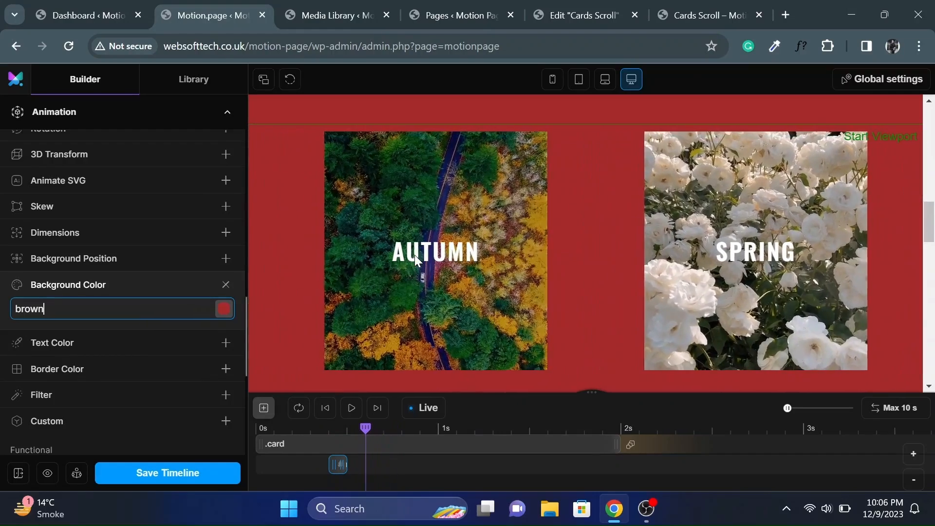
Duplicate the brown background animation, move the copy to about 0.6 s, set its color to yellow and check it in the preview
right_click(338, 465)
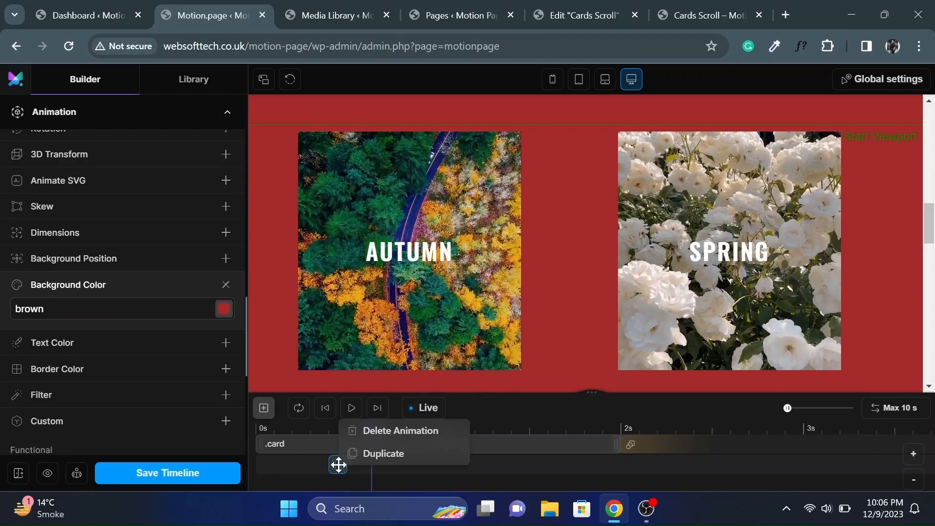
left_click(382, 453)
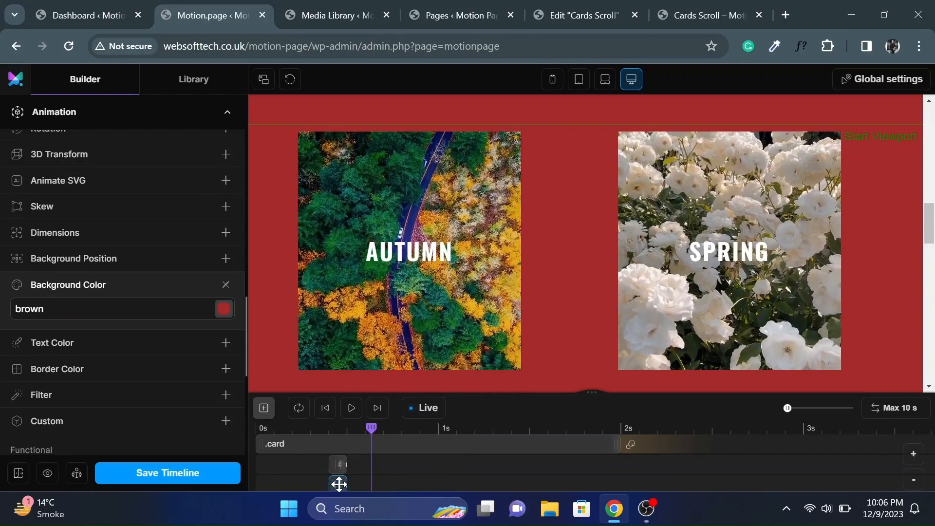
left_click_drag(337, 485, 384, 484)
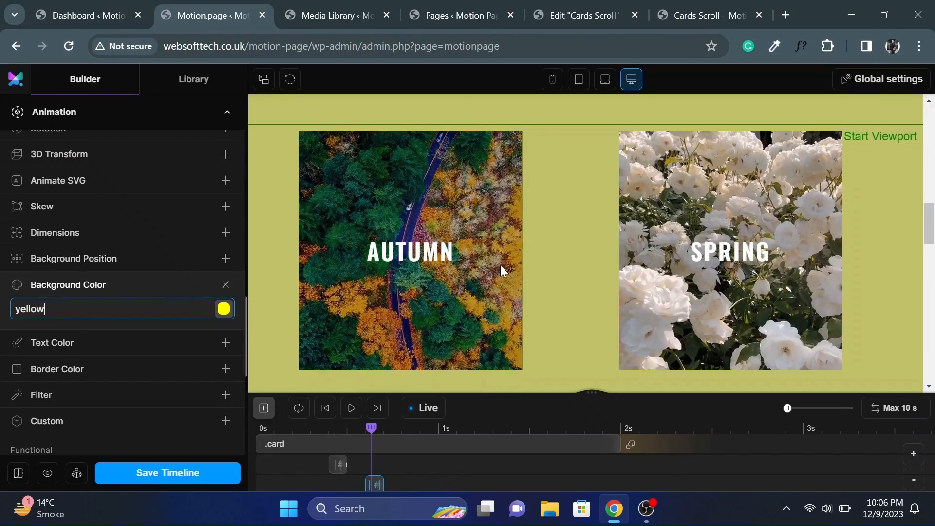
scroll(504, 263, "up", 3)
scroll(505, 263, "down", 3)
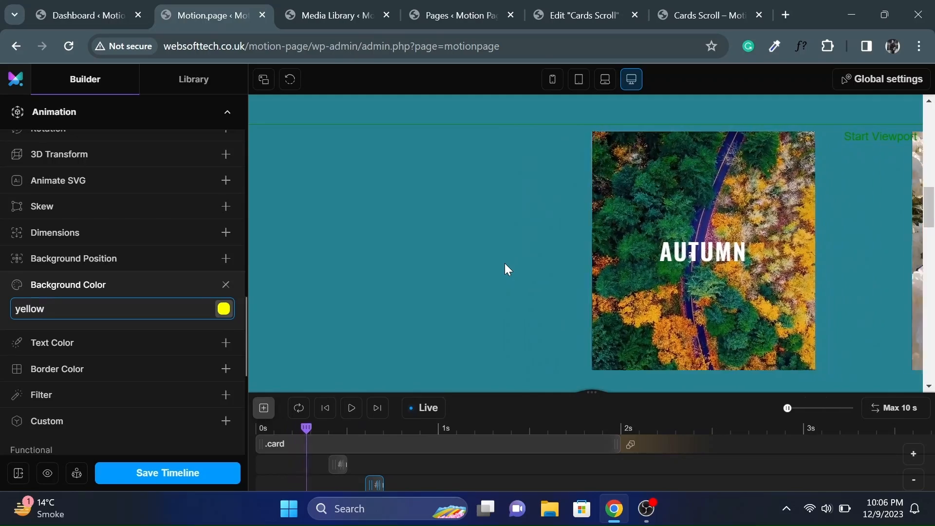
Examine the first #main-container animation's Background Color setting and preview the background transitions from the Autumn card to the Spring card
scroll(504, 263, "down", 3)
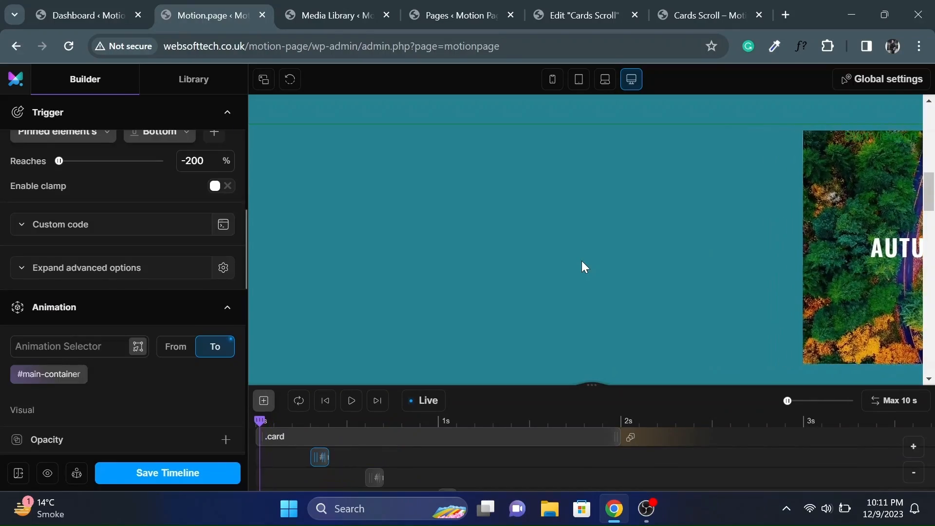
scroll(581, 261, "down", 2)
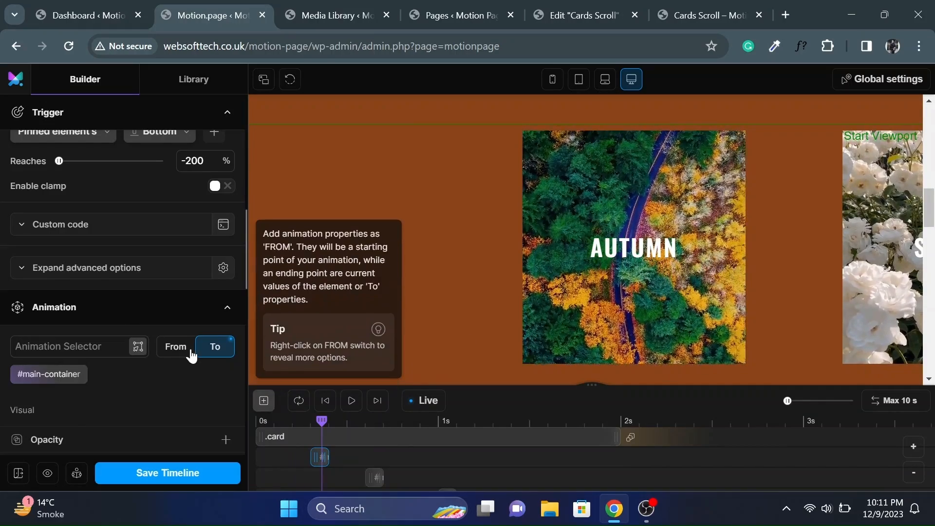
scroll(172, 377, "down", 5)
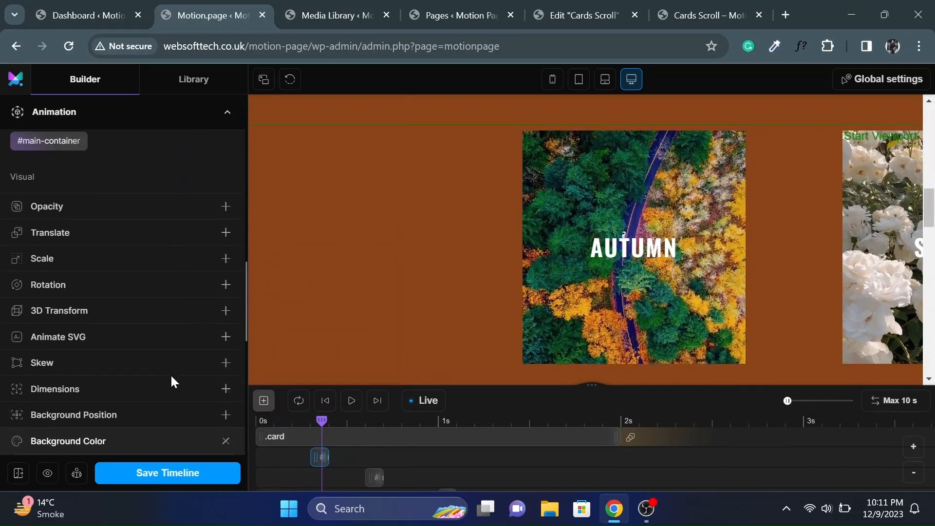
scroll(171, 374, "down", 1)
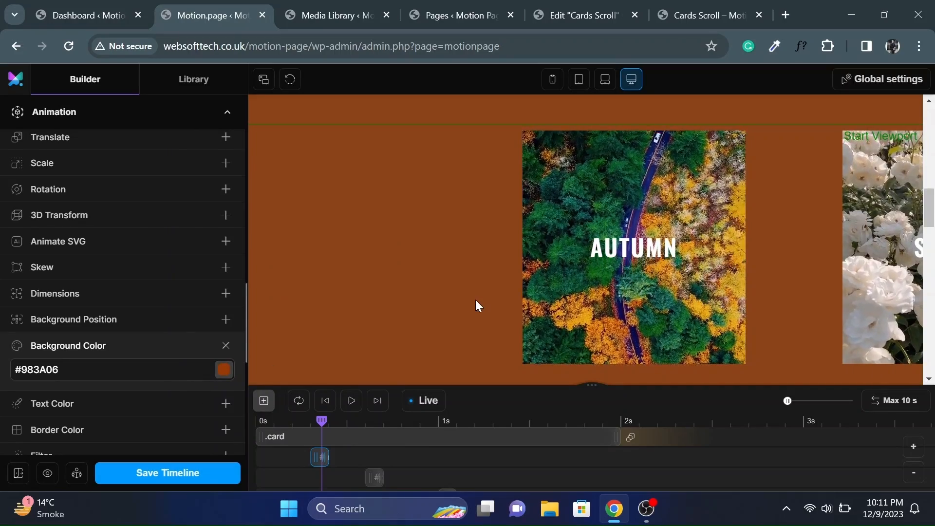
scroll(476, 301, "down", 4)
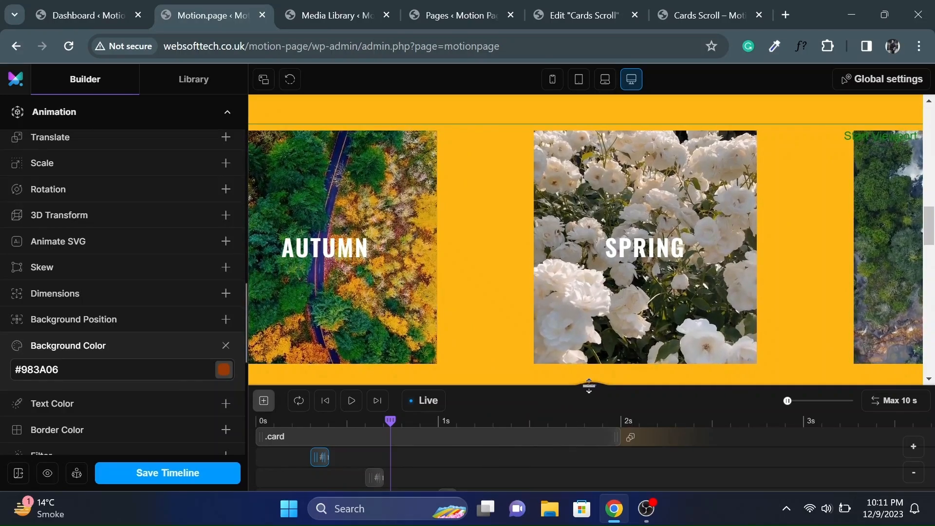
Enlarge the timeline area and inspect the Spring and Forest background color animations while previewing the scroll through to the Winter card
left_click_drag(589, 385, 592, 332)
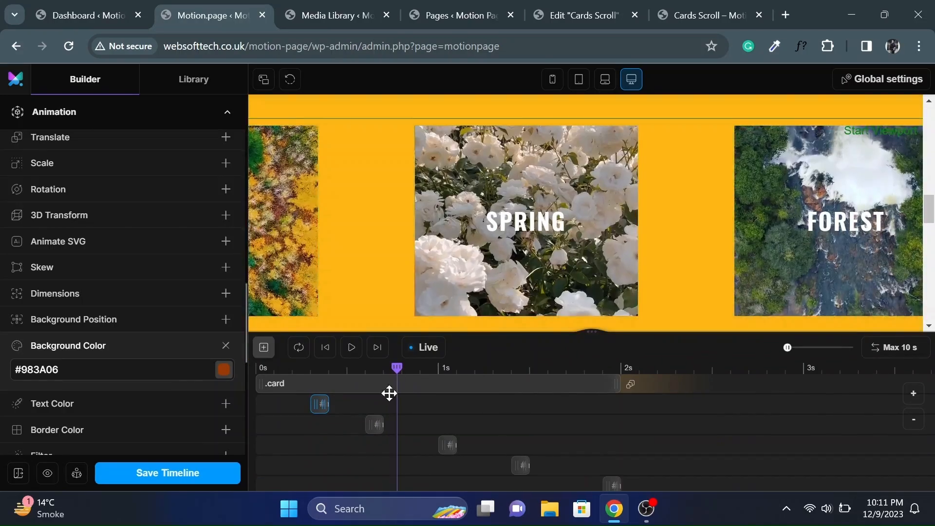
left_click(374, 425)
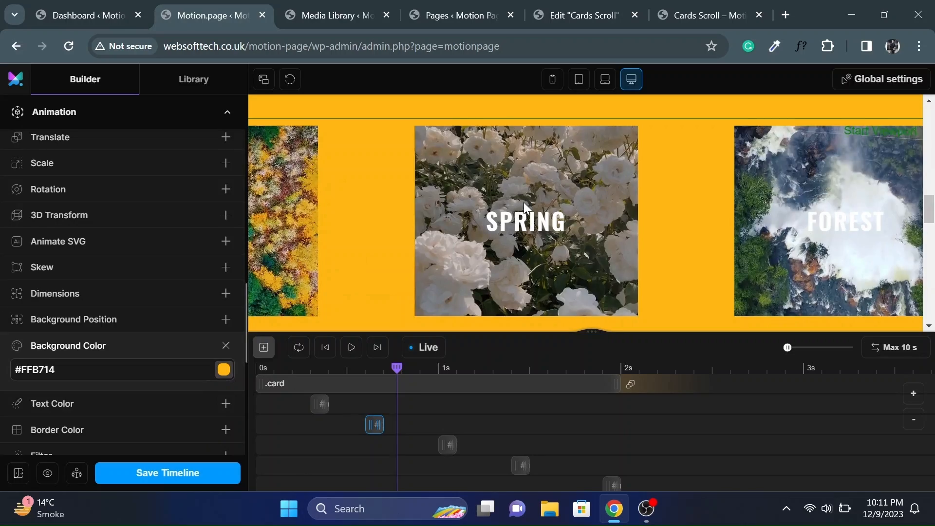
scroll(524, 208, "down", 3)
scroll(524, 204, "down", 1)
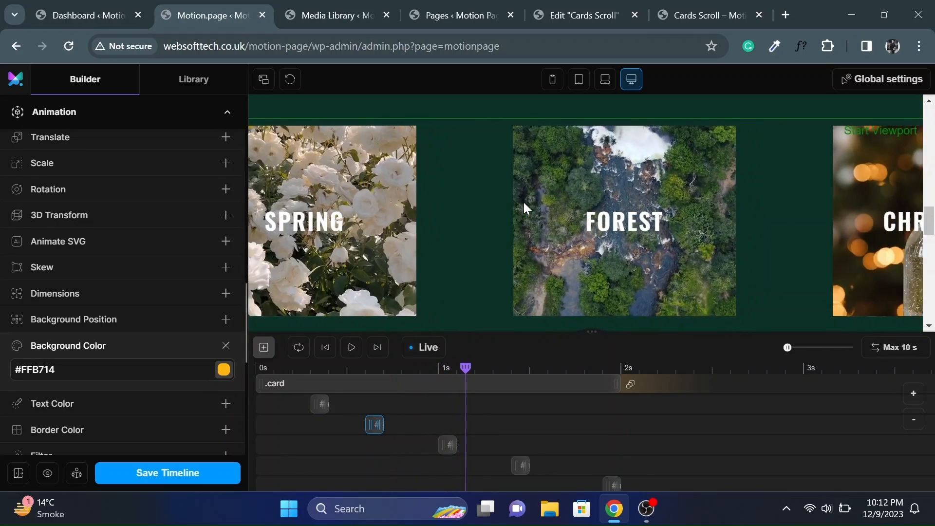
left_click(447, 444)
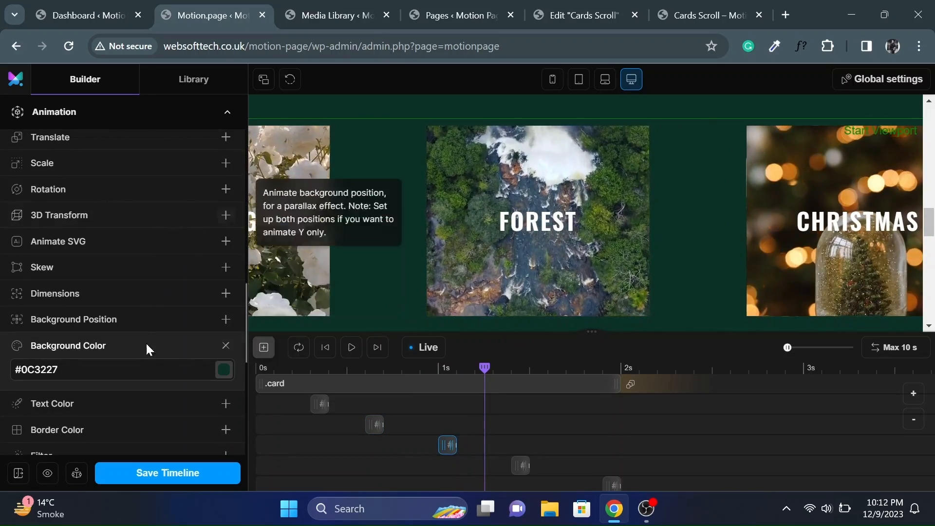
scroll(534, 230, "down", 1)
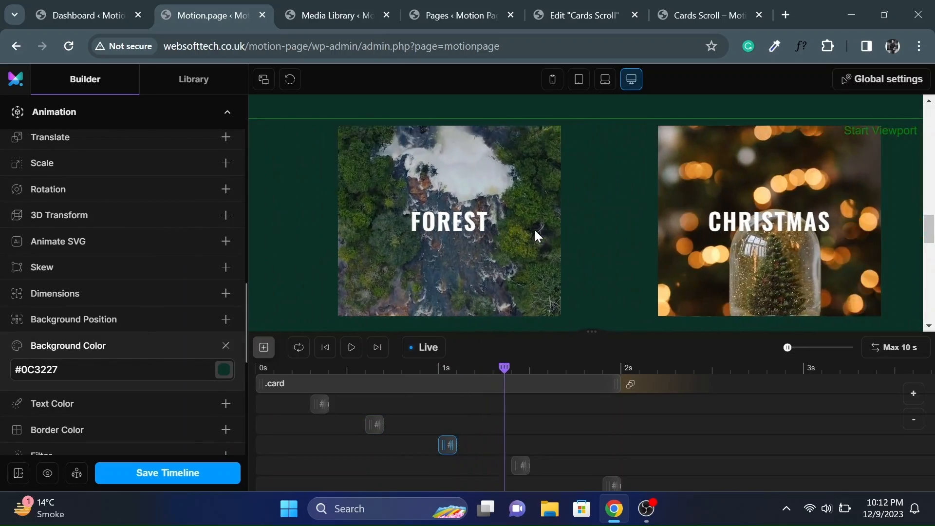
scroll(534, 230, "down", 2)
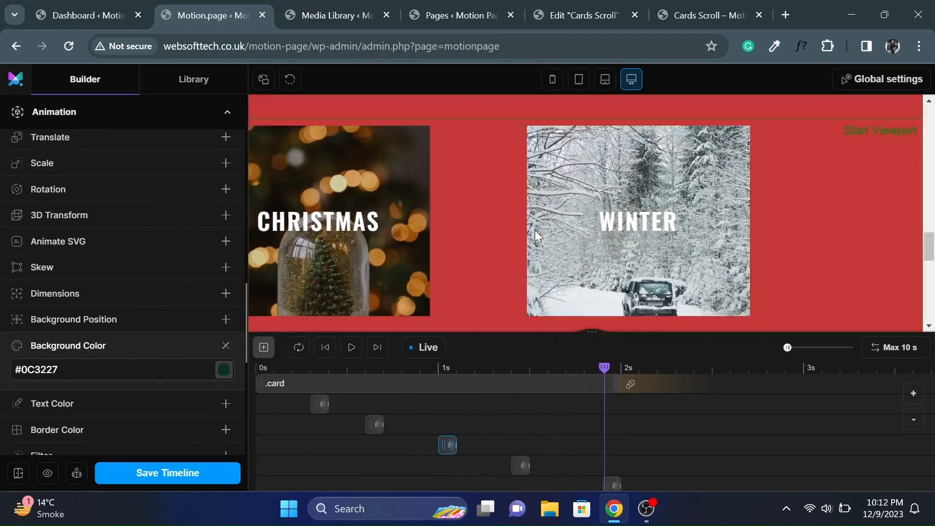
scroll(555, 432, "down", 1)
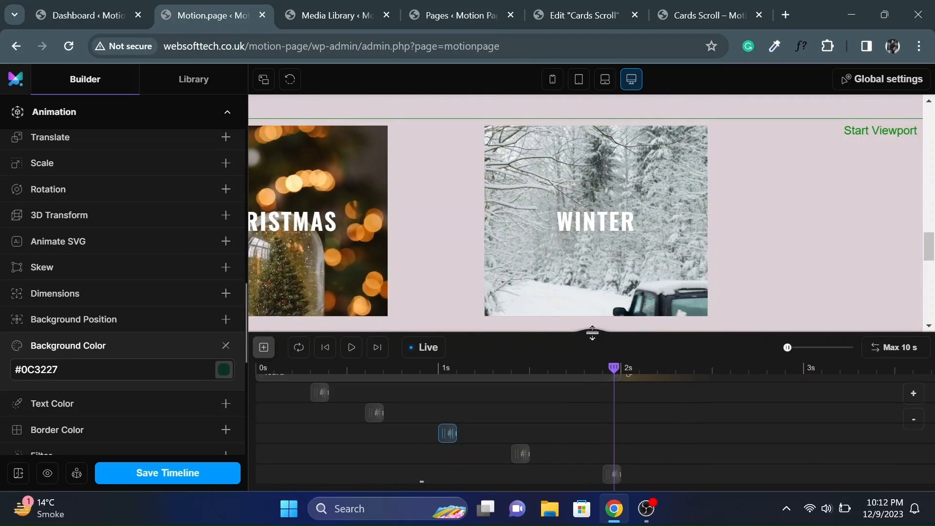
Shrink the timeline area and preview the whole card scroll from the Nature at it's Best heading to the page's last section
left_click_drag(592, 333, 597, 476)
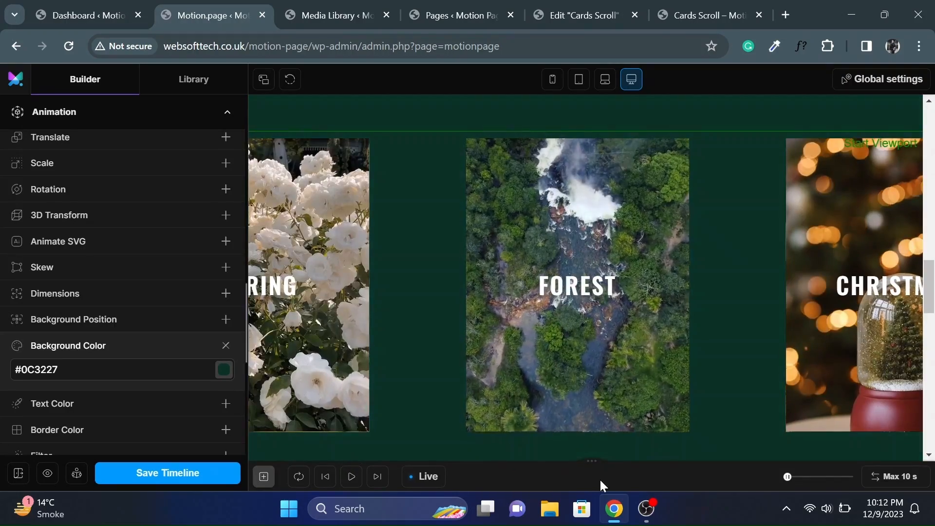
scroll(562, 337, "up", 10)
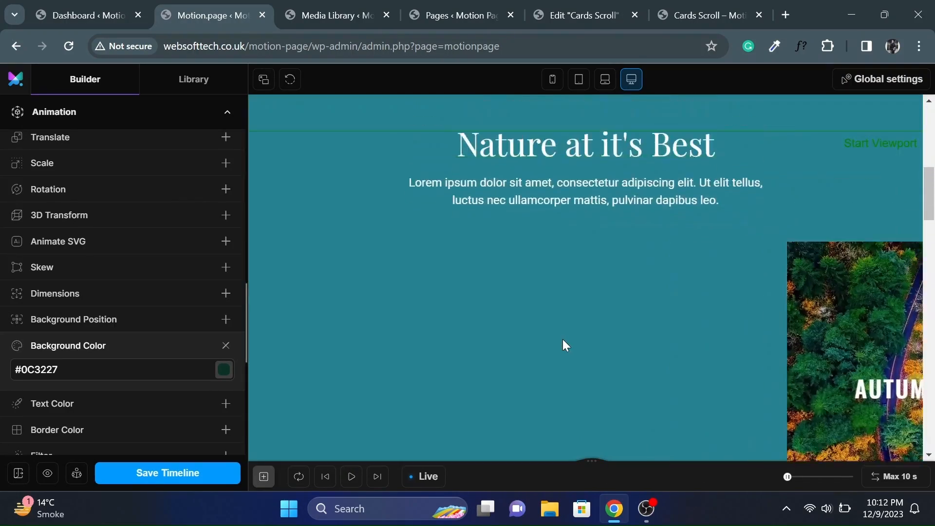
scroll(562, 344, "up", 3)
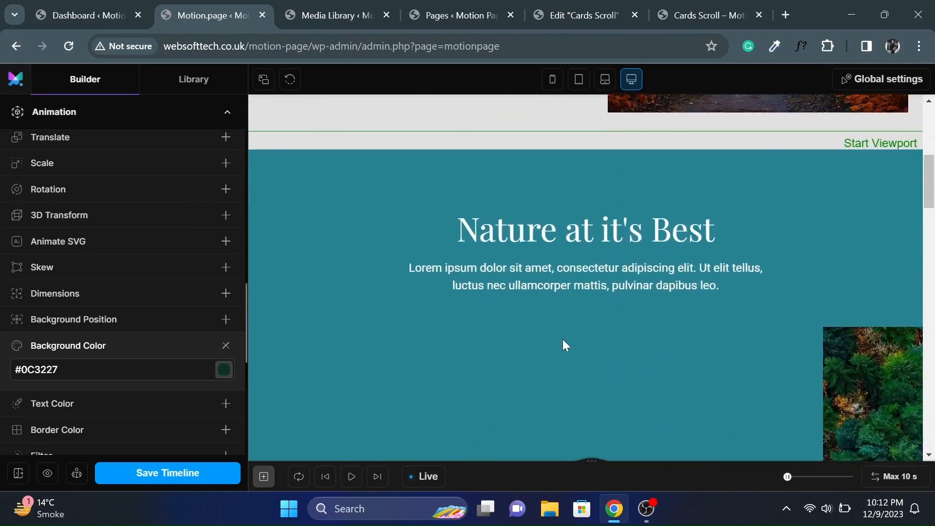
scroll(563, 341, "down", 5)
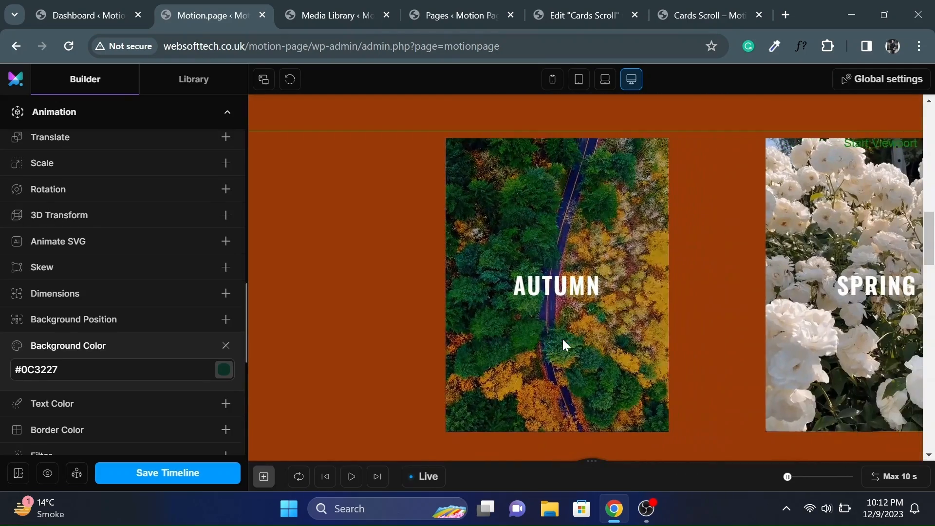
scroll(563, 344, "down", 3)
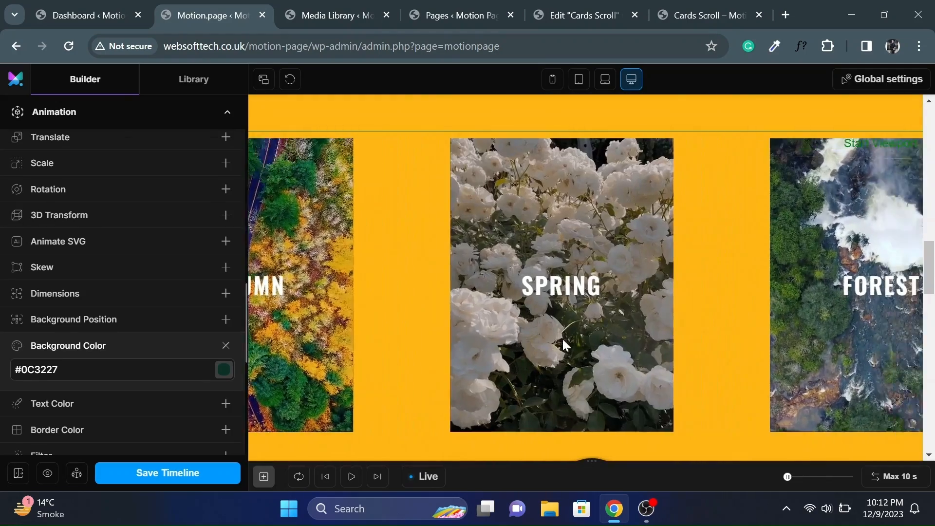
scroll(562, 345, "down", 5)
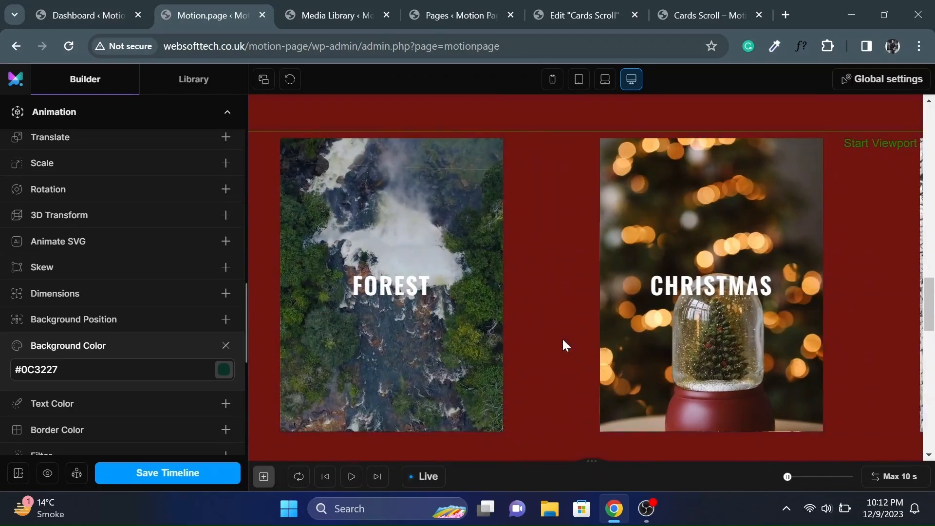
scroll(562, 345, "down", 5)
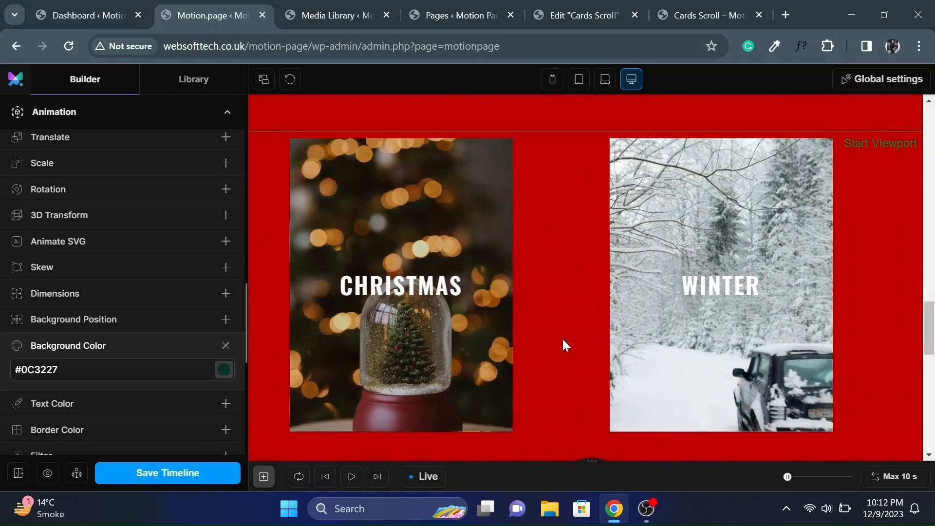
scroll(563, 344, "down", 5)
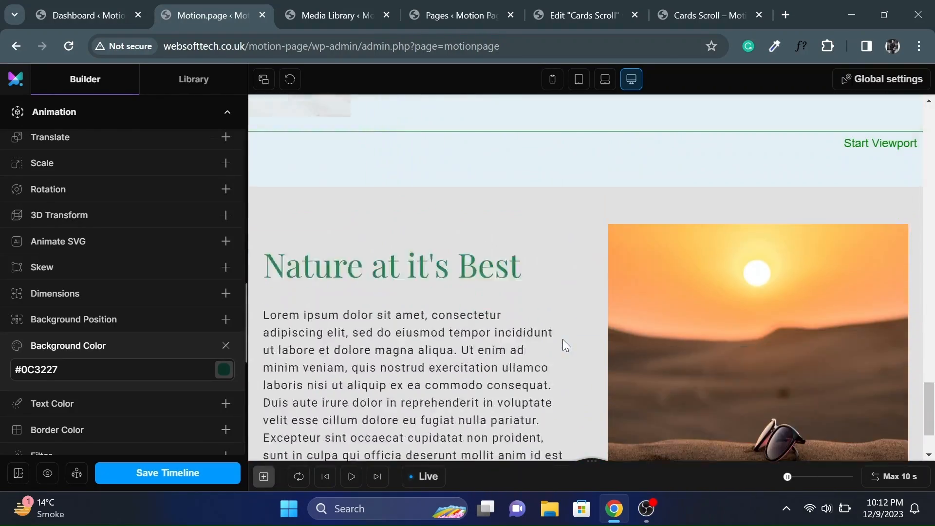
scroll(563, 339, "down", 2)
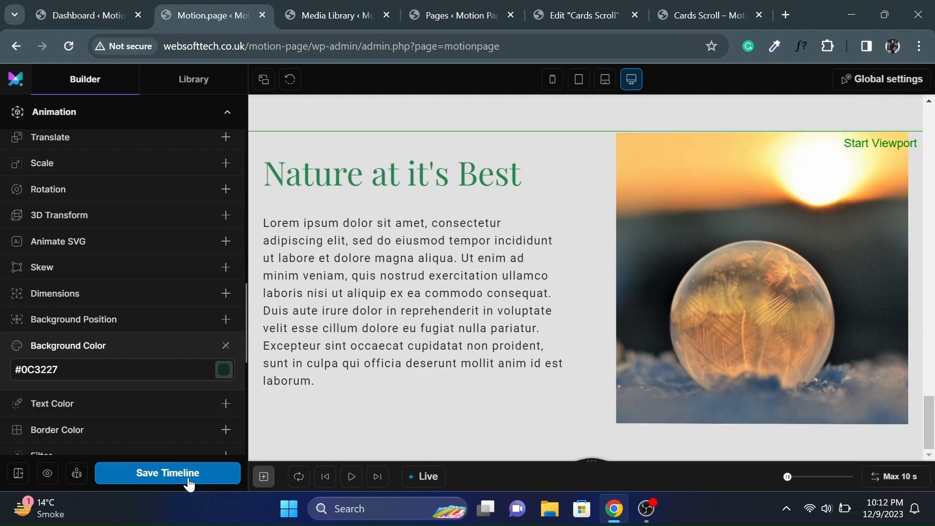
Save the timeline and load the Cards Scroll page at its plain /cards-scroll/ address, without the preview parameters
left_click(189, 481)
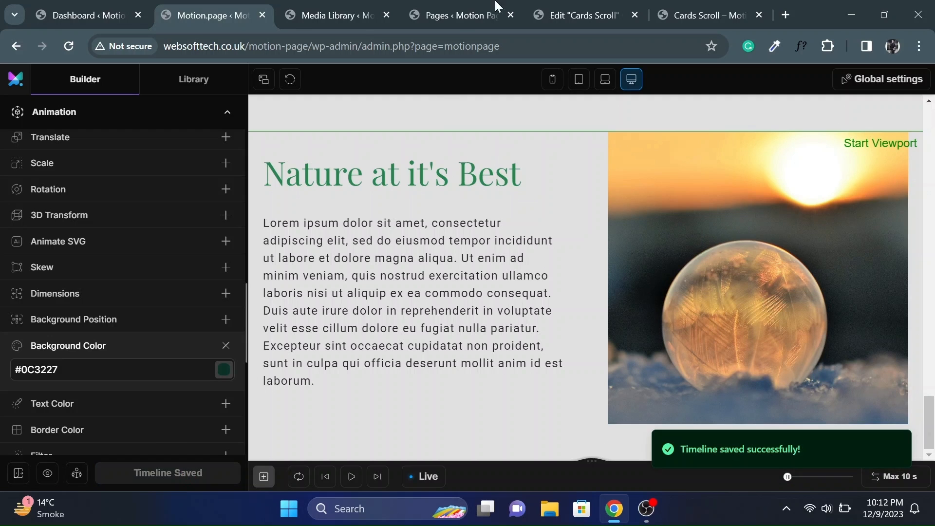
left_click(682, 13)
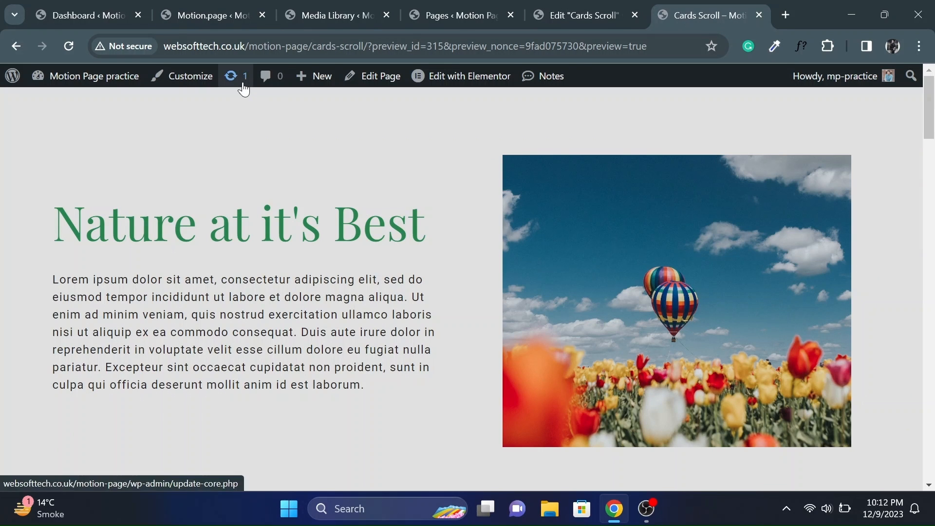
left_click(69, 52)
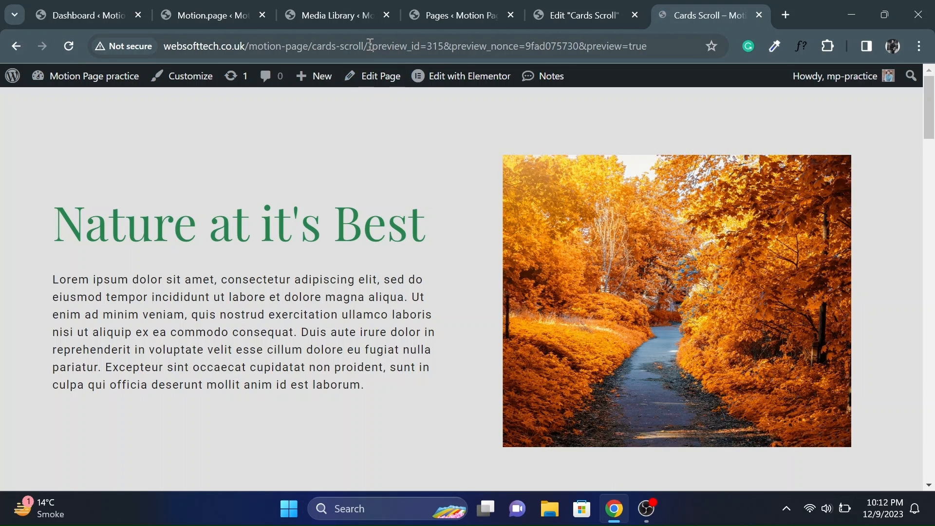
left_click_drag(367, 46, 626, 66)
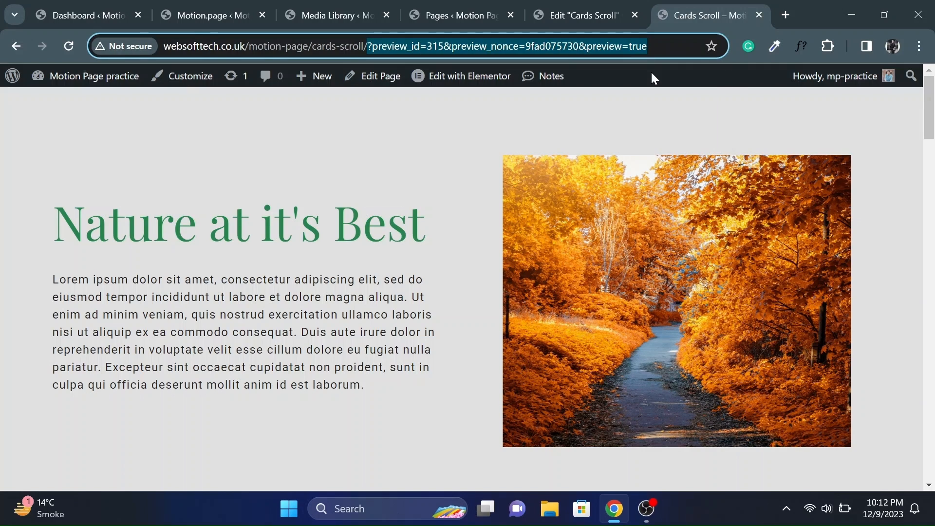
key("BackSpace")
key("Return")
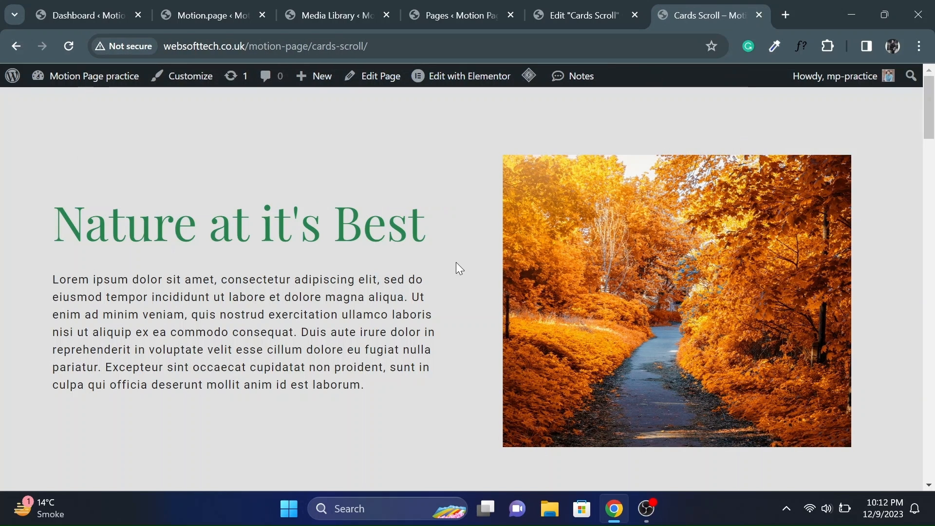
Check the card scroll and background color changes on the live page, from Autumn through Winter and back to Christmas
scroll(459, 269, "down", 10)
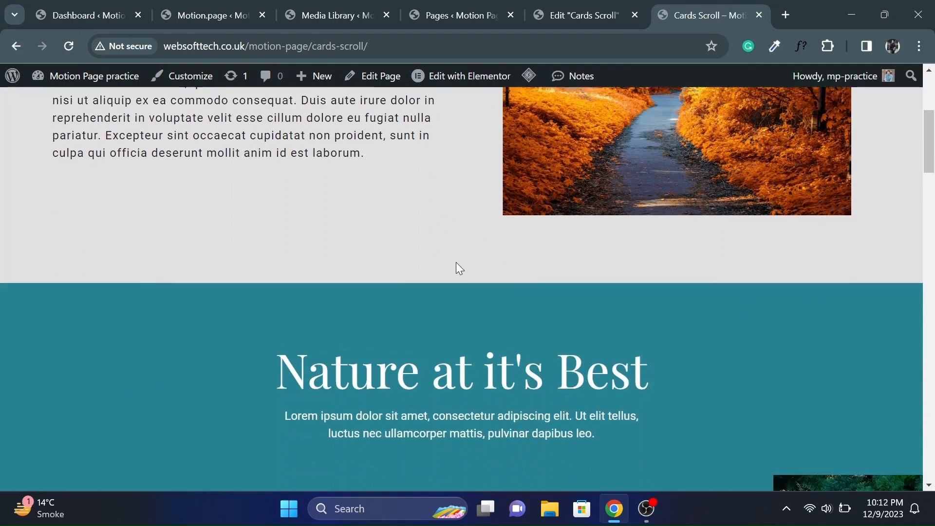
scroll(459, 268, "down", 5)
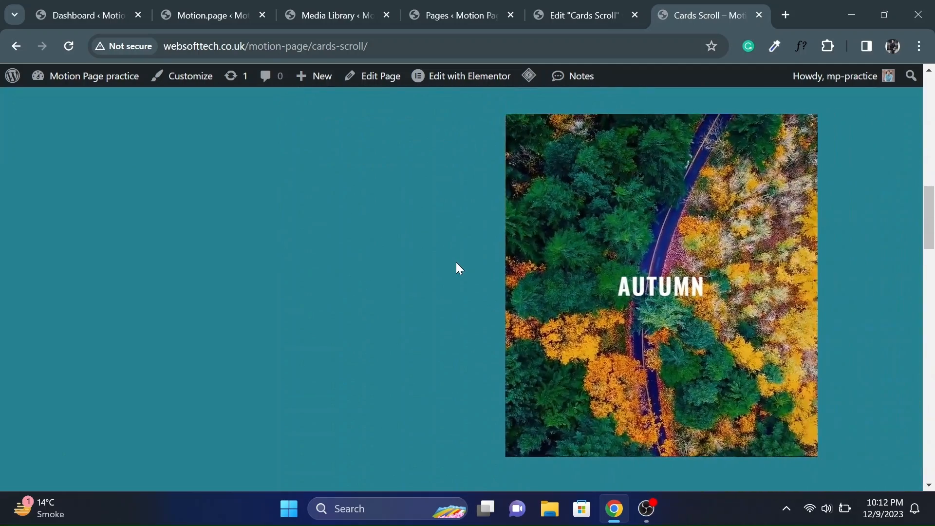
scroll(456, 263, "down", 5)
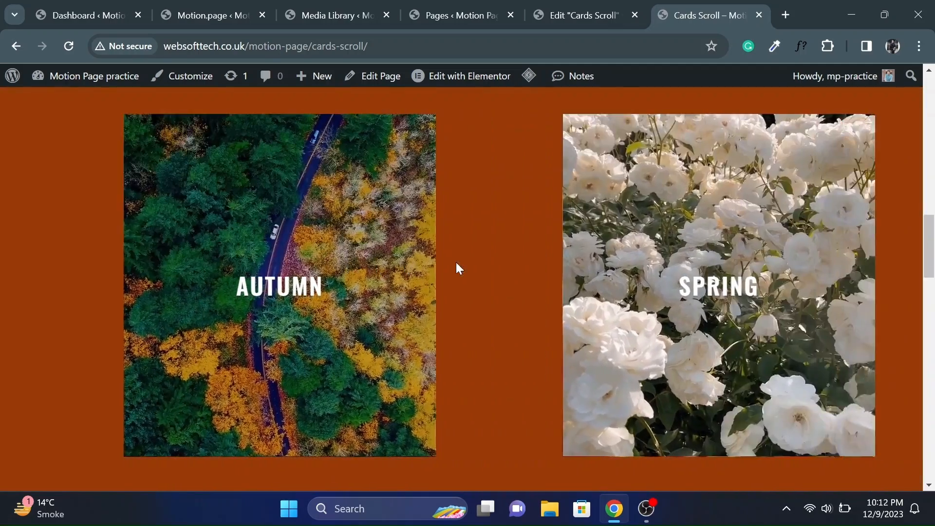
scroll(457, 264, "down", 5)
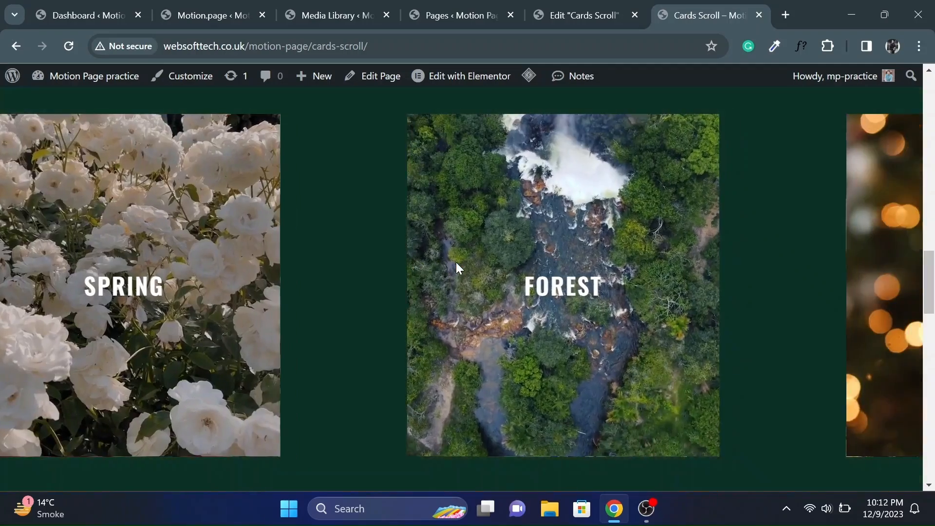
scroll(457, 266, "down", 5)
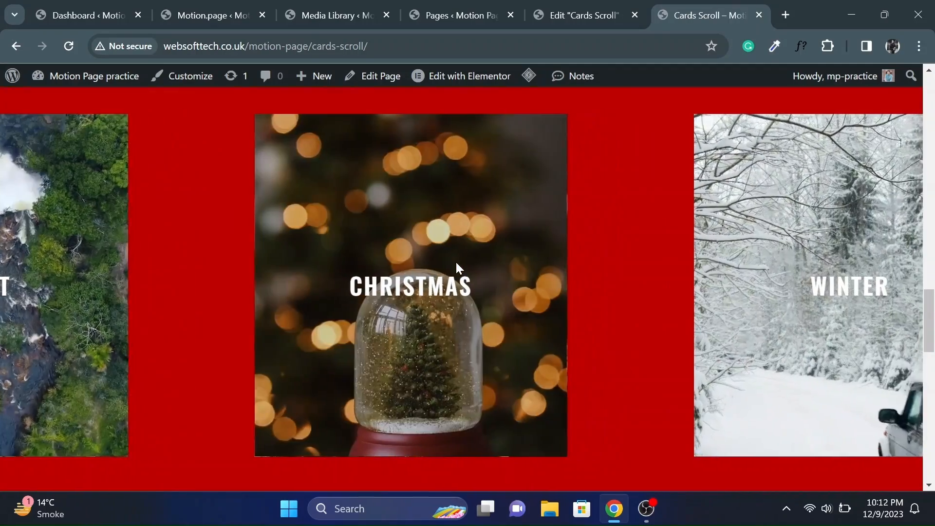
scroll(458, 267, "down", 5)
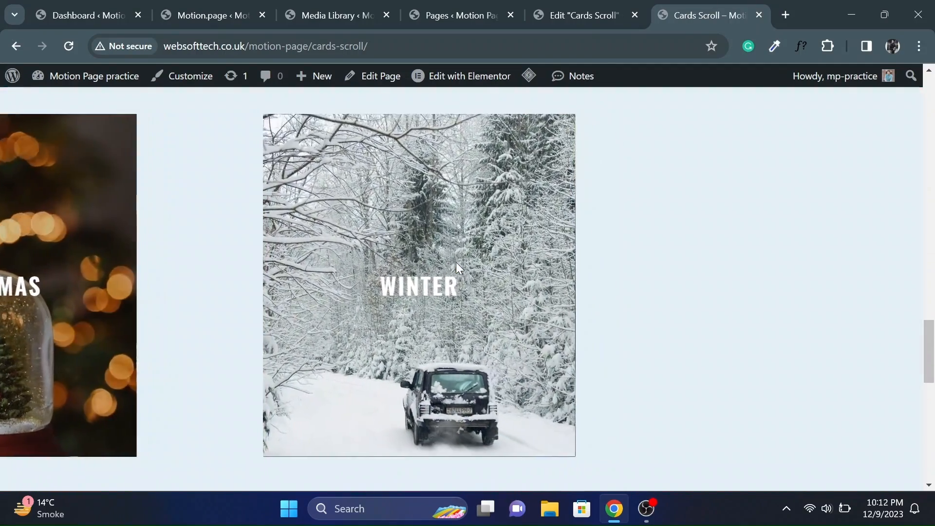
scroll(459, 269, "down", 5)
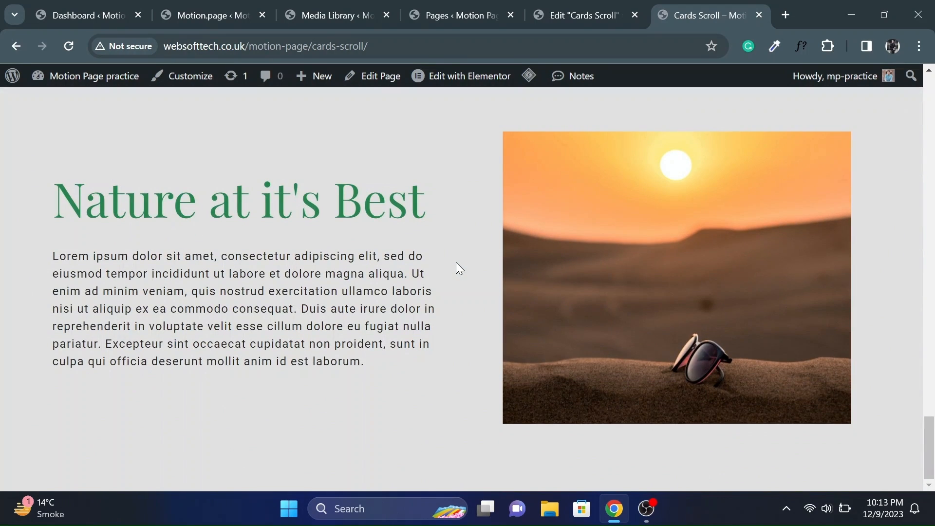
scroll(460, 268, "up", 5)
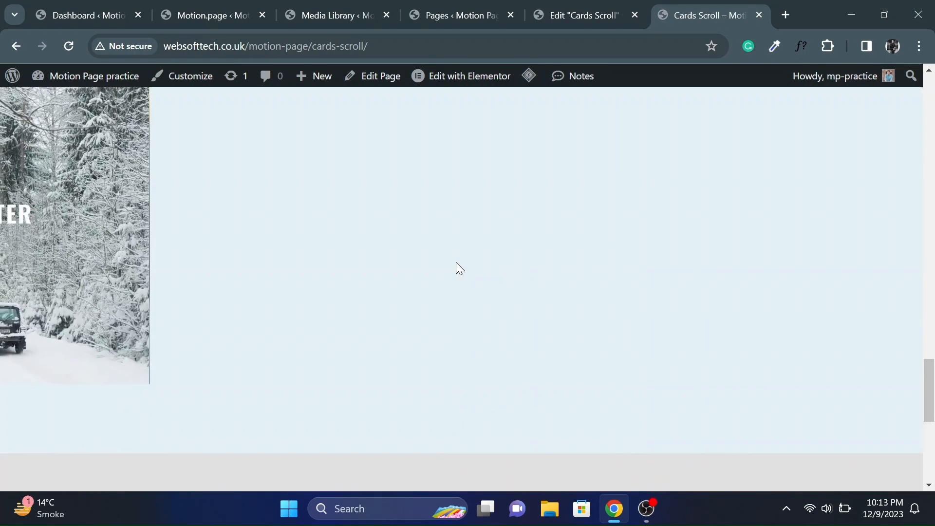
scroll(459, 268, "up", 5)
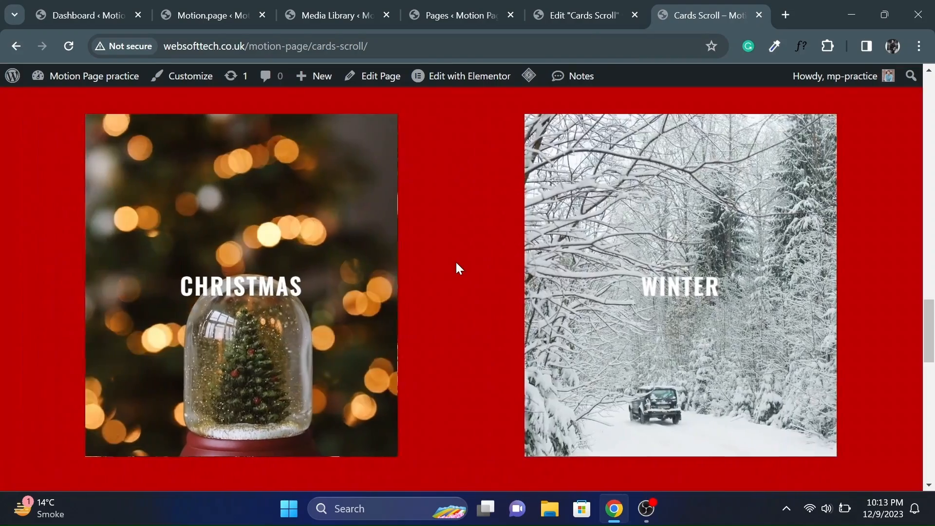
Review the live page's card scroll in reverse from the Christmas card back past Spring
scroll(456, 262, "up", 5)
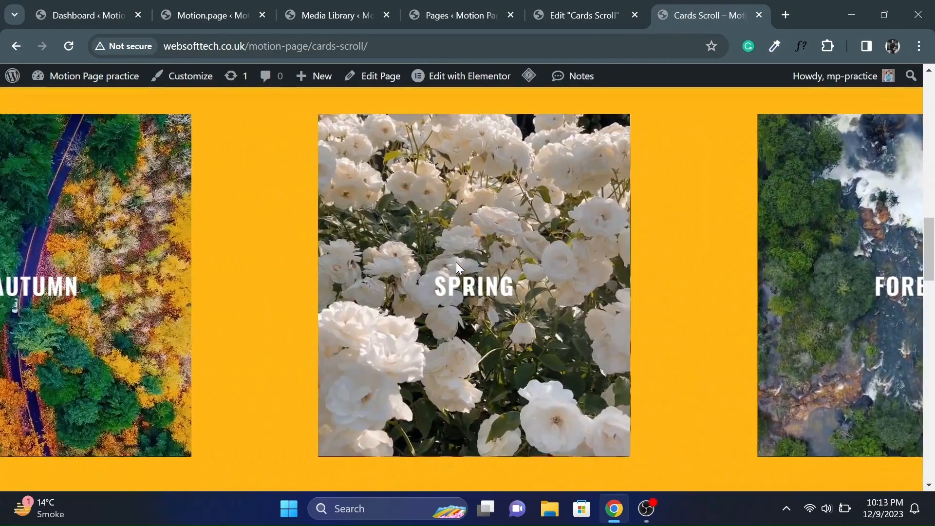
scroll(456, 265, "up", 10)
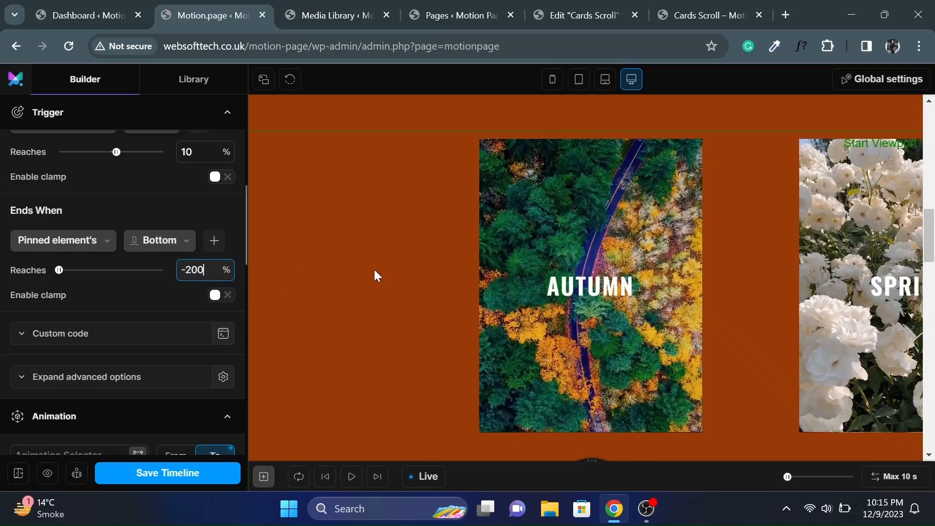
In the Motion.page builder, try an end trigger position of 0% for the pinned element's bottom and preview how the cards scroll
scroll(388, 276, "down", 5)
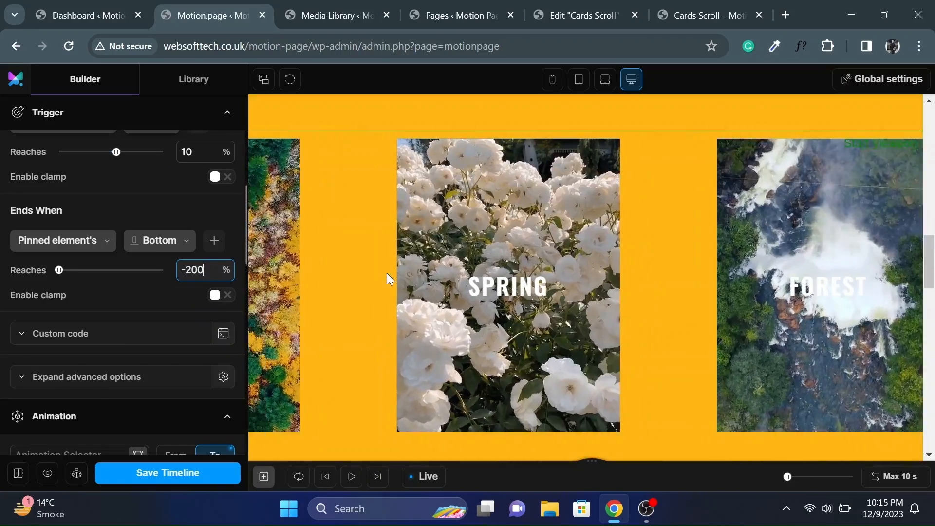
scroll(389, 279, "up", 3)
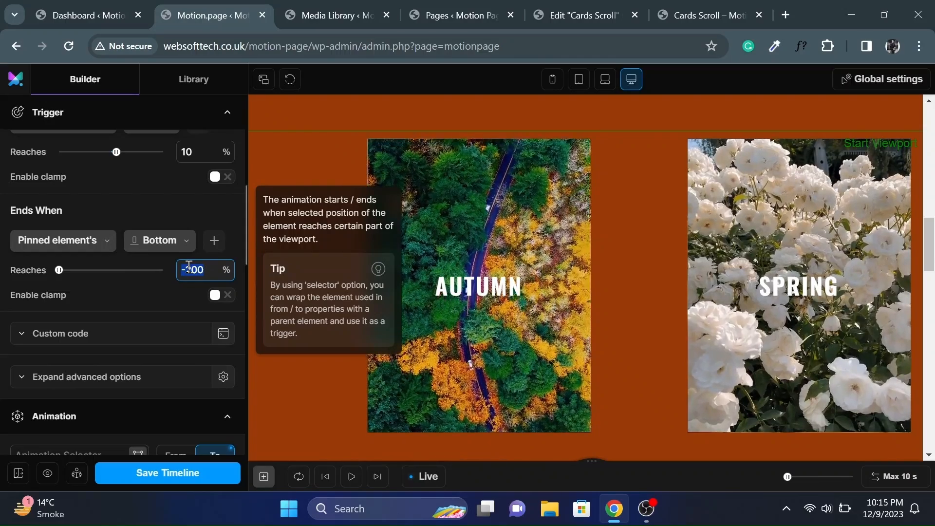
type("0")
scroll(481, 267, "down", 8)
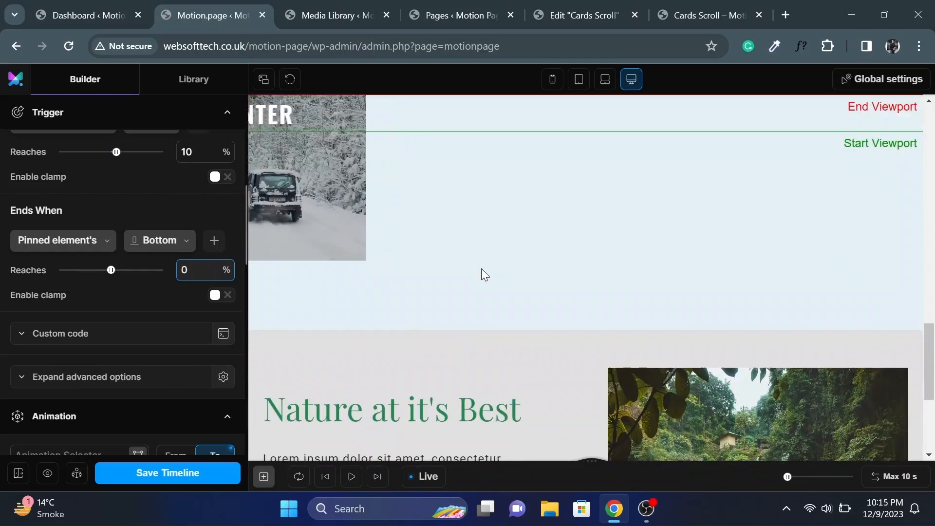
scroll(481, 268, "up", 6)
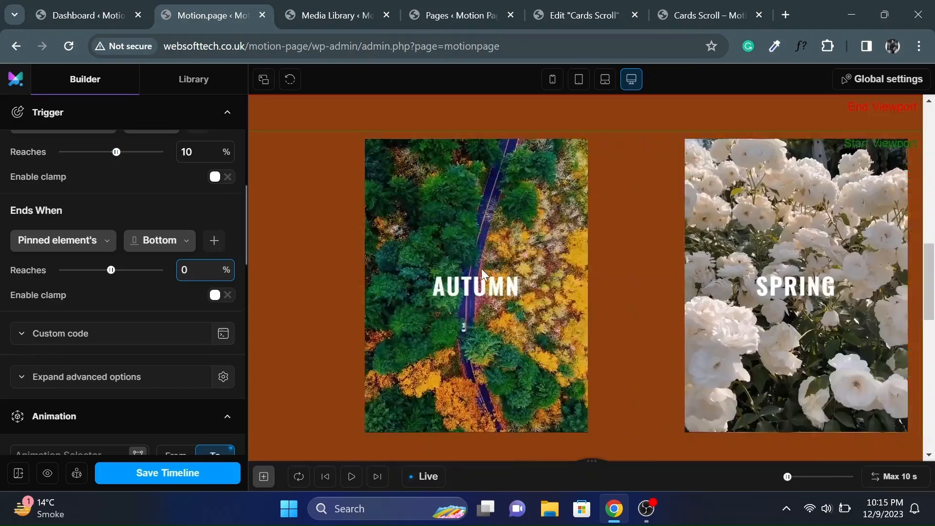
scroll(481, 268, "down", 3)
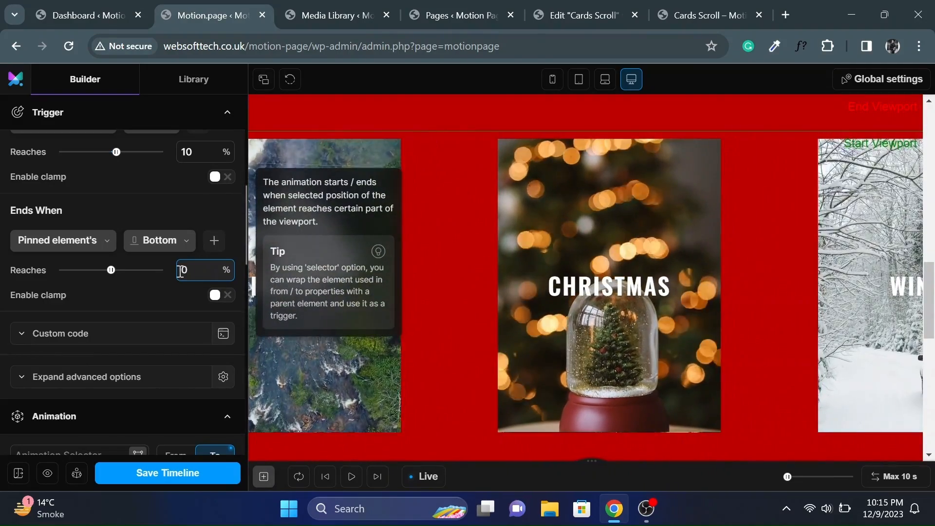
Try an end trigger position of -100% and preview the scroll between the Autumn and Spring cards
type("-1")
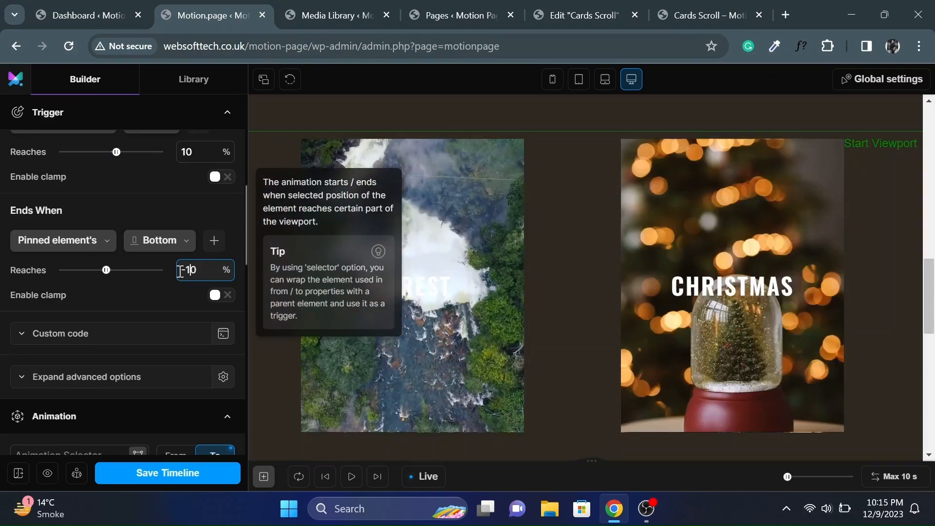
type("0")
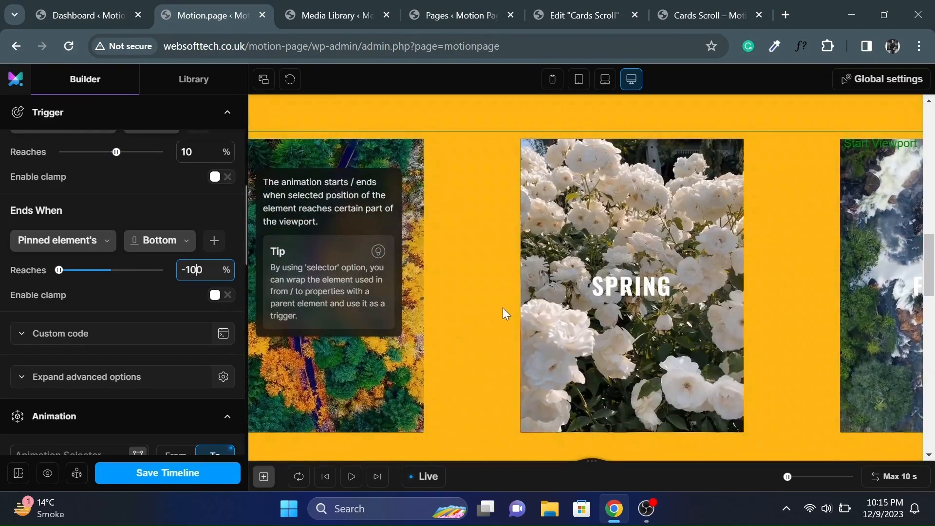
scroll(502, 308, "up", 3)
scroll(502, 308, "down", 5)
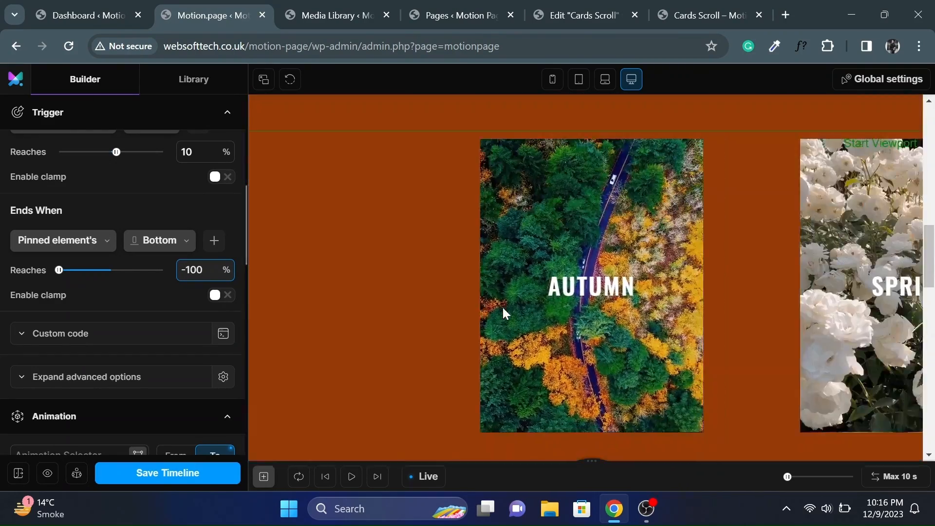
Set the pinned element's end trigger position to -200% and preview the card scroll
key("Left")
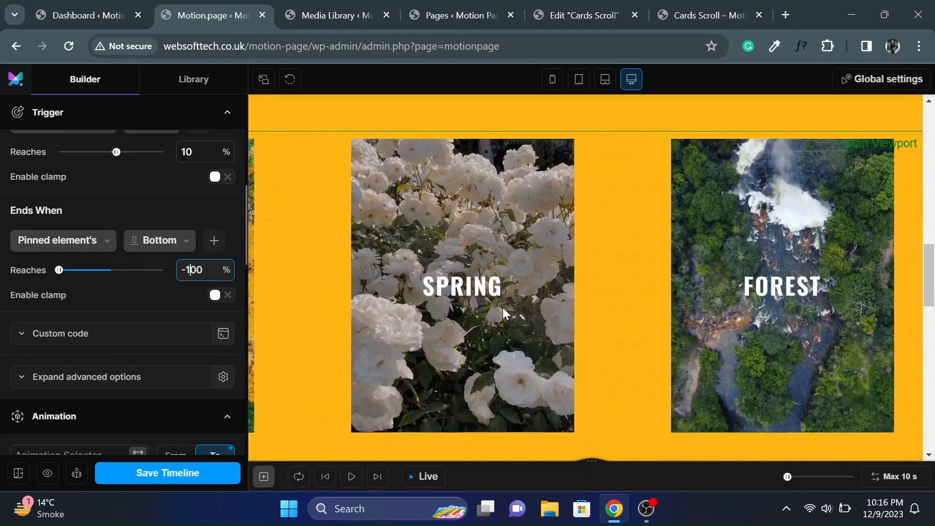
key("BackSpace")
type("2")
mouse_move(934, 286)
left_mouse_down()
mouse_move(934, 306)
mouse_move(934, 274)
left_mouse_up()
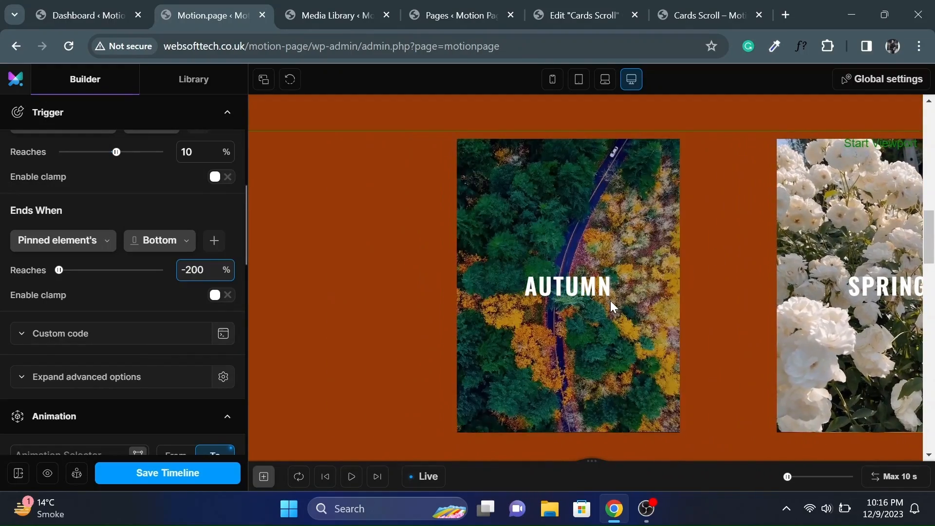
scroll(610, 300, "down", 1)
Reload the live Cards Scroll page and check the card scroll and background color changes from the opening section through the Forest card
key("ctrl+l")
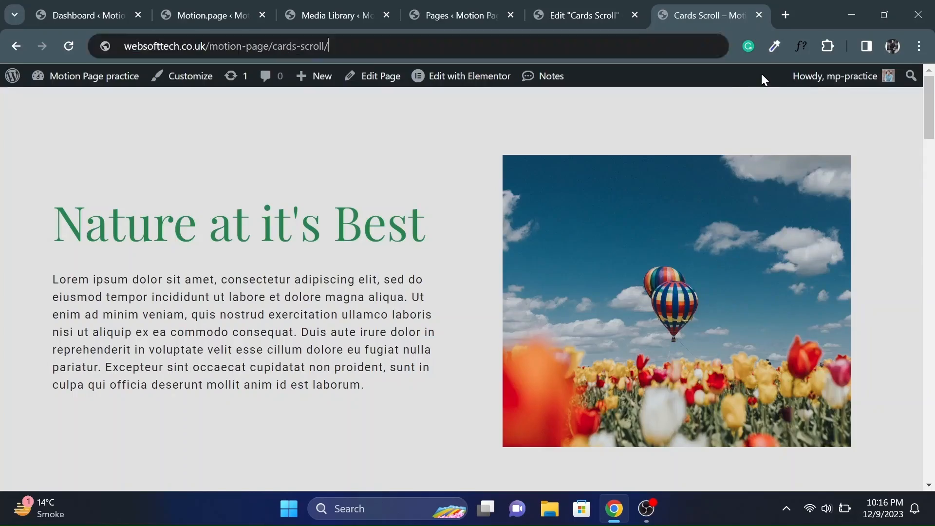
key("Return")
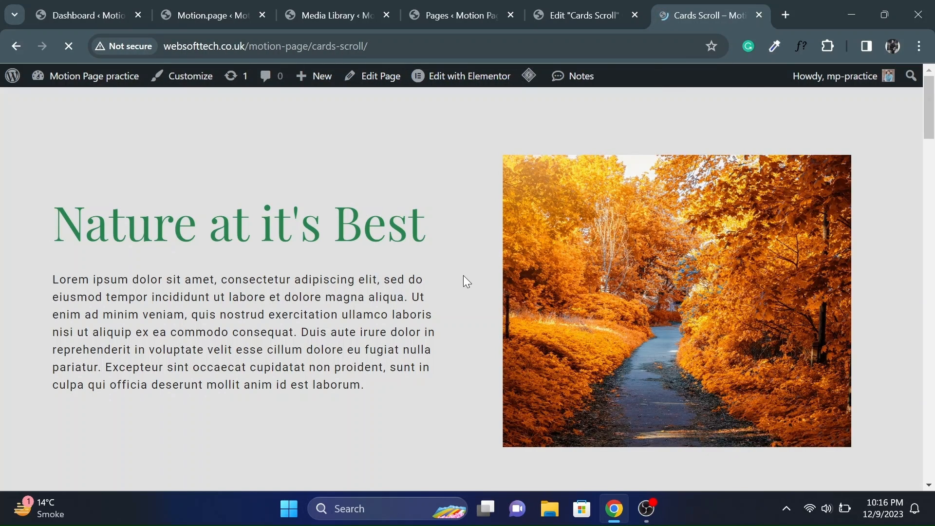
scroll(463, 276, "down", 10)
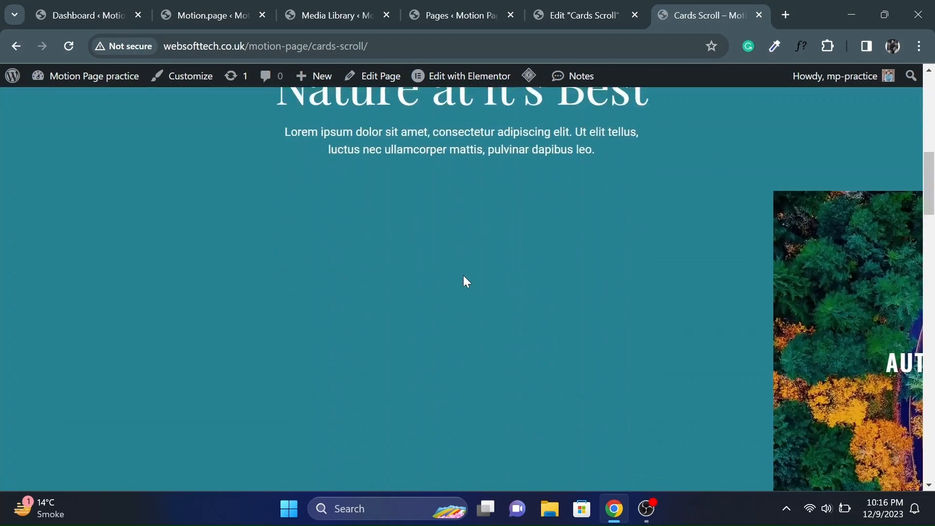
scroll(466, 281, "down", 5)
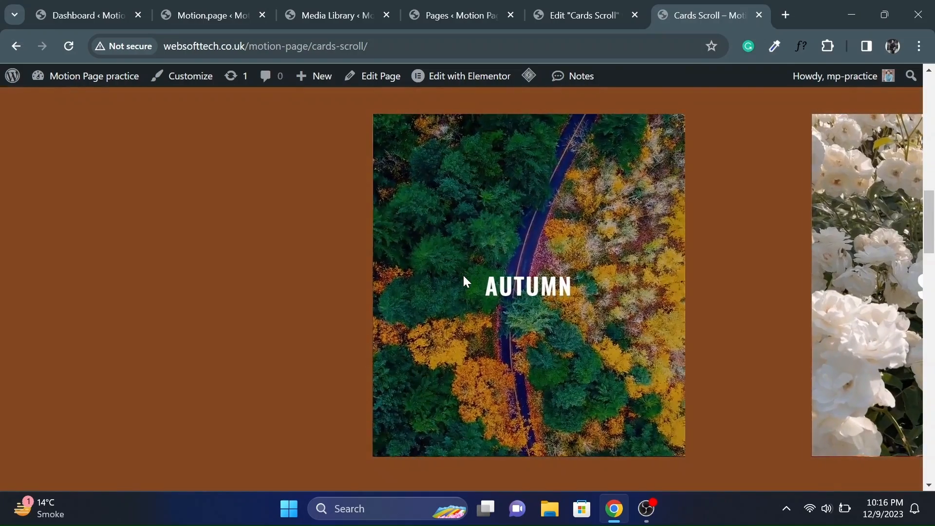
scroll(463, 276, "down", 5)
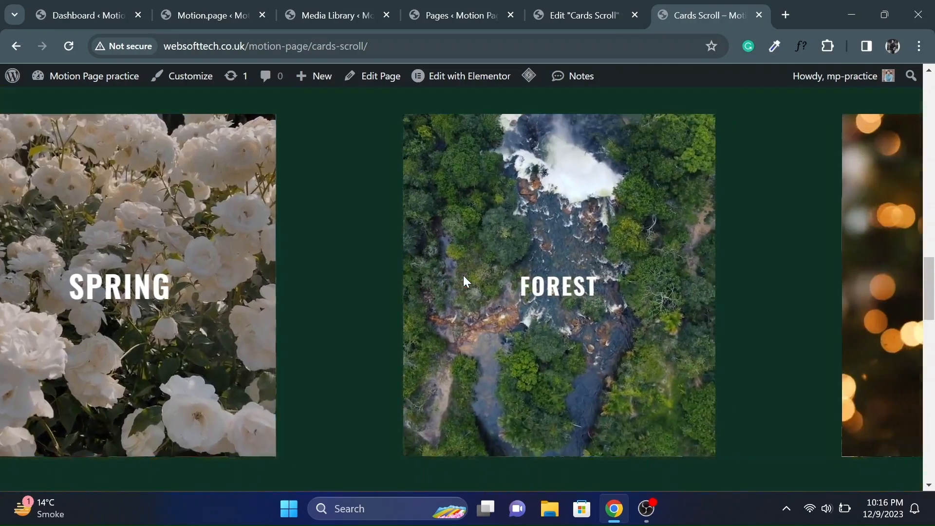
Recheck the live scroll from the Spring card to the page's last section, and return to the opening Nature at it's Best section
scroll(463, 275, "up", 5)
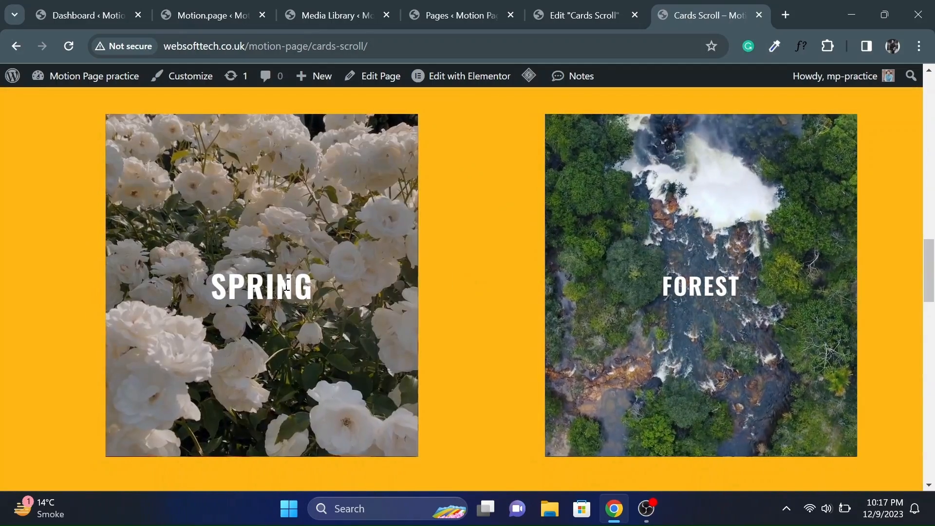
scroll(470, 319, "down", 5)
scroll(470, 319, "down", 5)
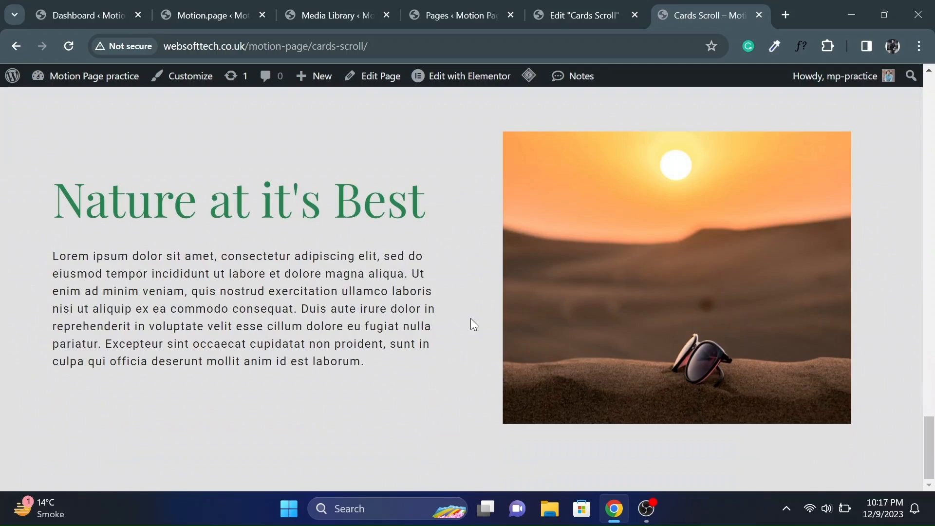
scroll(408, 317, "up", 10)
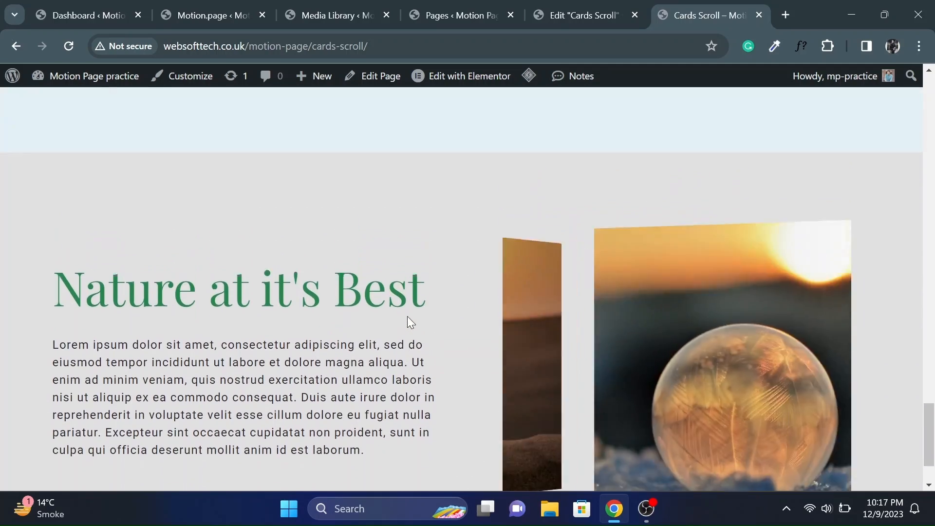
scroll(410, 326, "up", 5)
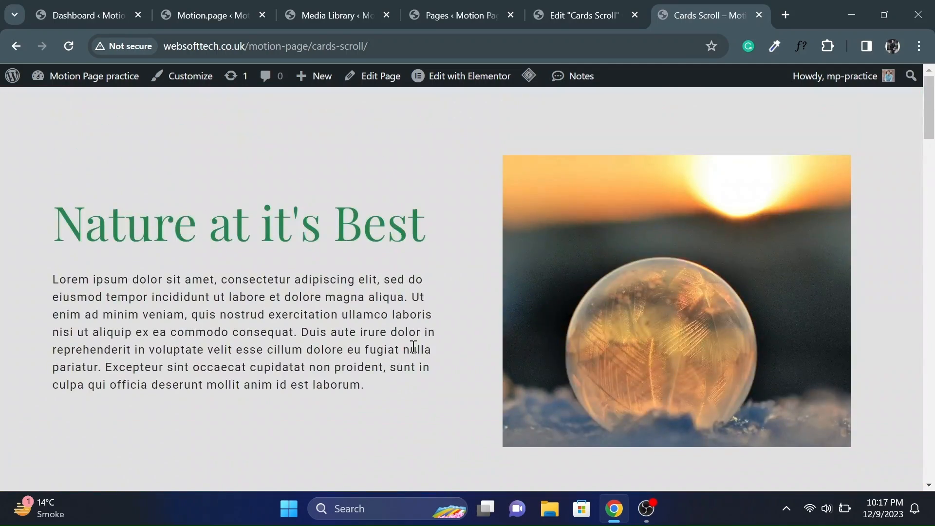